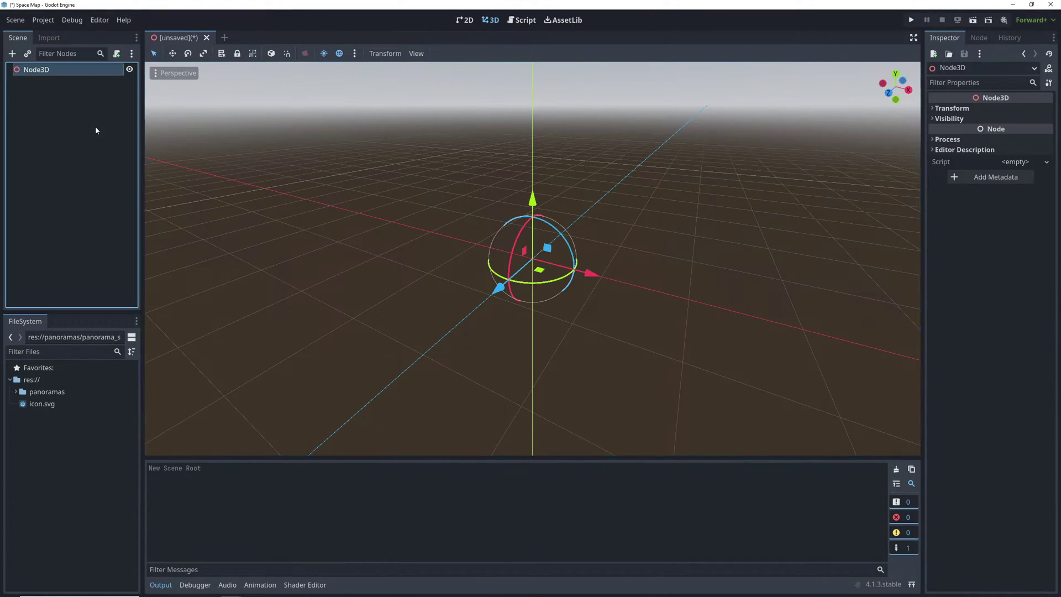
# Step: Rename the root node to World
pyautogui.click(38, 69)
pyautogui.write('World')
pyautogui.press('Return')
# Step: Save the scene as world.tscn inside a newly created scenes folder
pyautogui.hotkey('ctrl', 's')
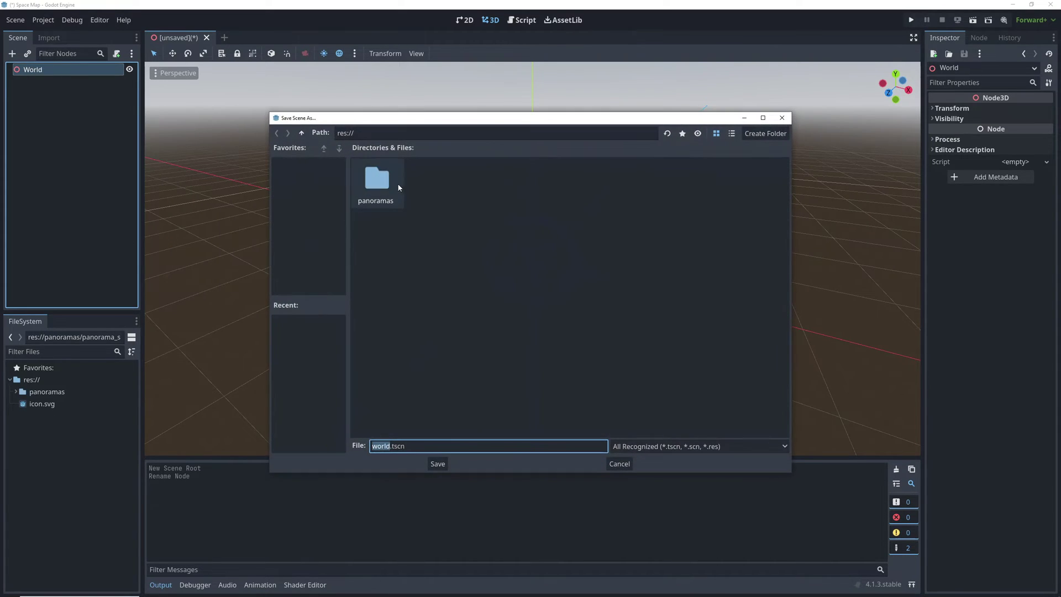
pyautogui.click(765, 133)
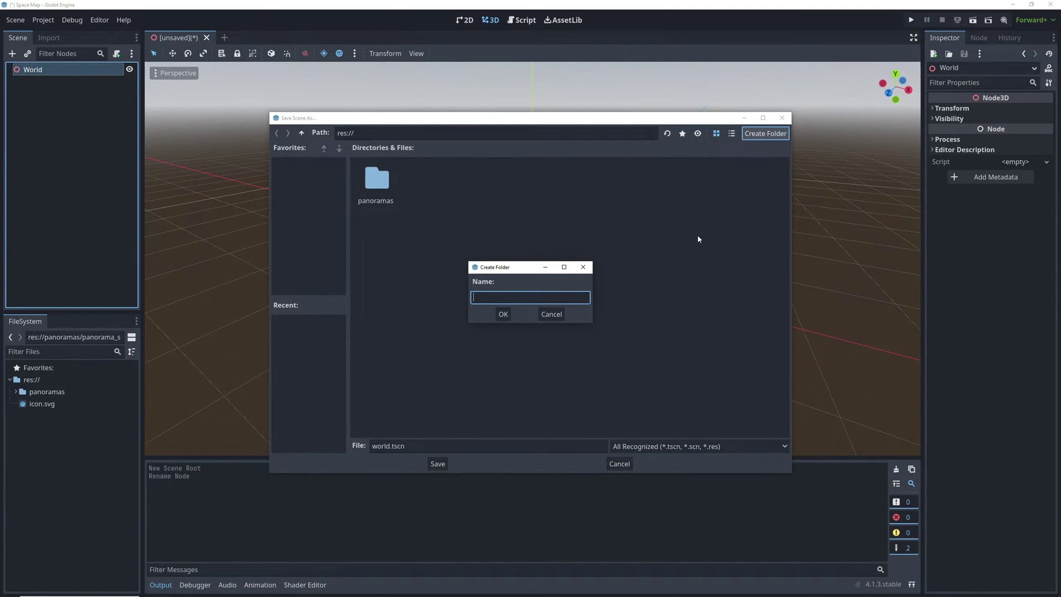
pyautogui.write('scenes')
pyautogui.press('Return')
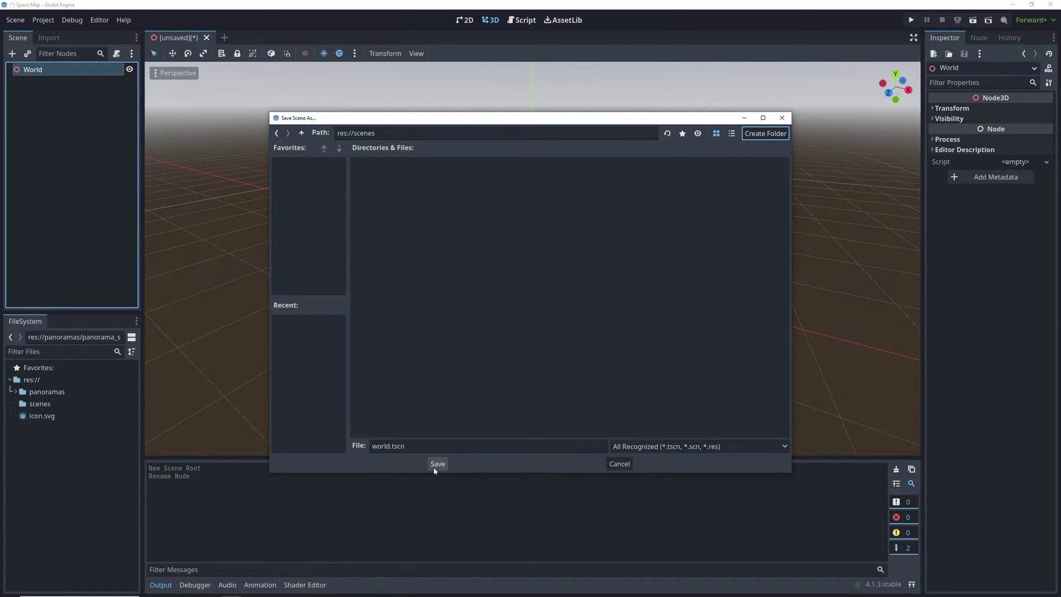
pyautogui.click(437, 464)
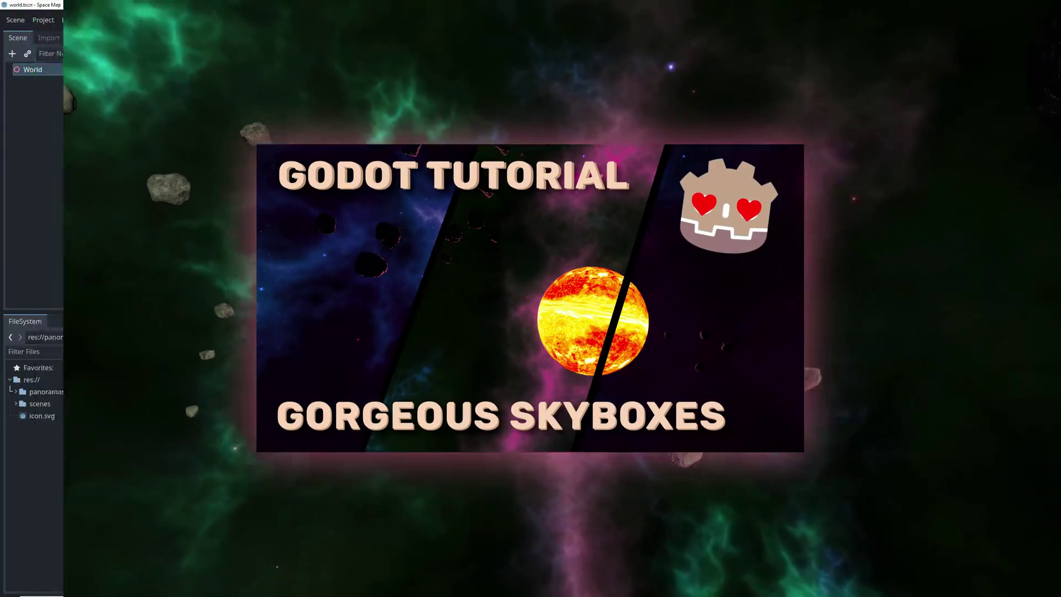
# Step: Add a WorldEnvironment node under World with a new Environment resource, and save
pyautogui.click(98, 88)
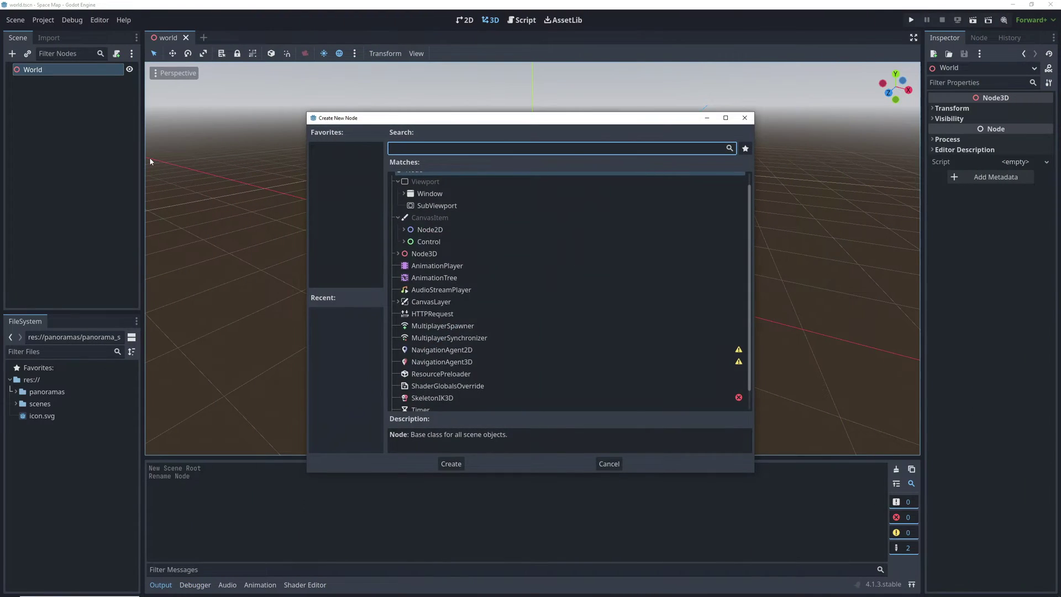
pyautogui.write('world')
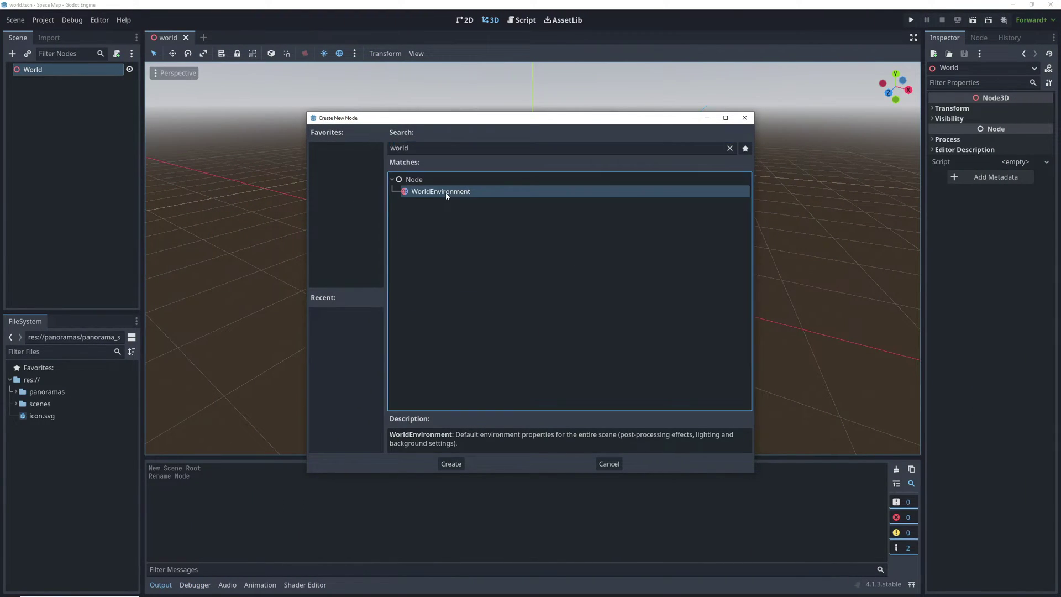
pyautogui.doubleClick(446, 191)
pyautogui.click(1026, 113)
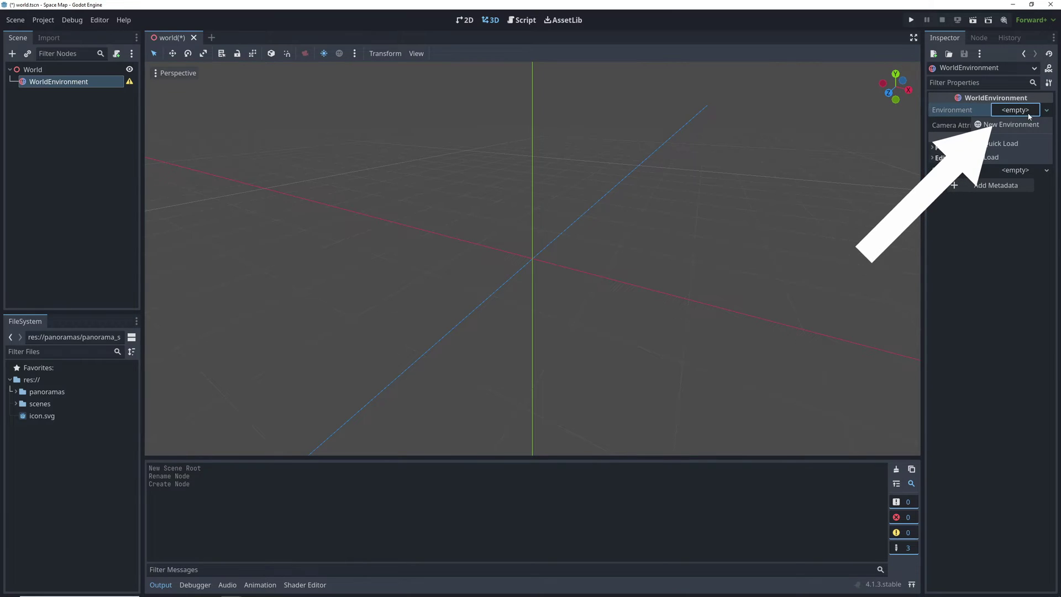
pyautogui.click(1000, 125)
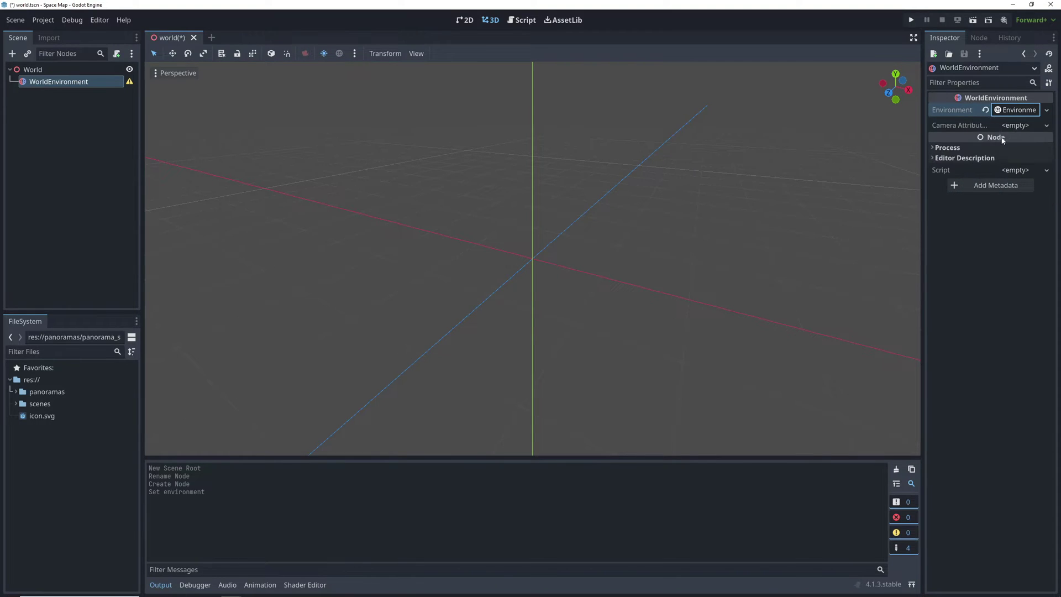
pyautogui.click(1017, 110)
pyautogui.hotkey('ctrl', 's')
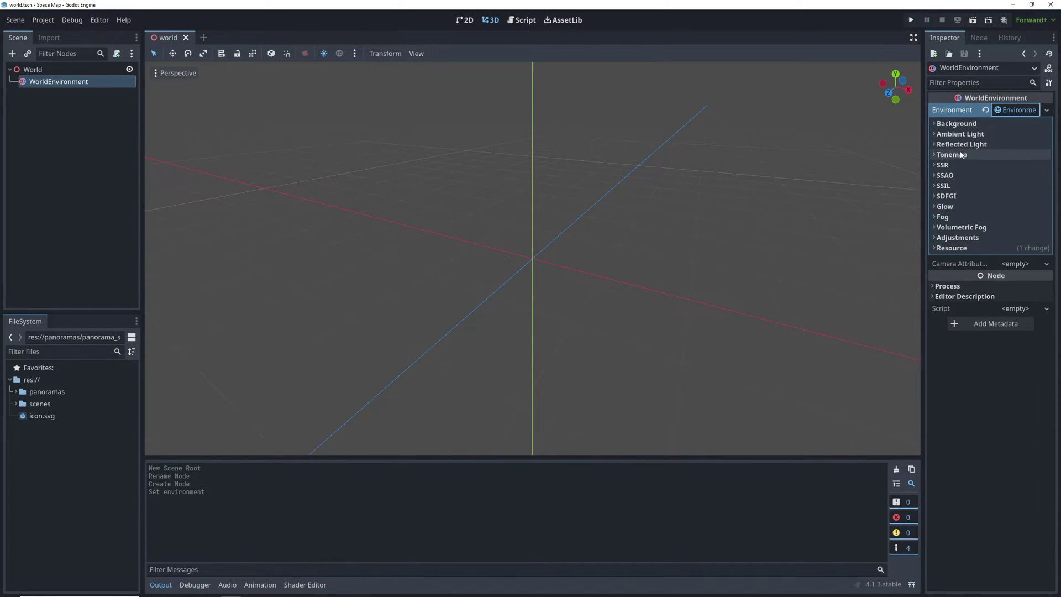
# Step: Set the environment's background mode to Sky
pyautogui.click(956, 123)
pyautogui.click(1016, 138)
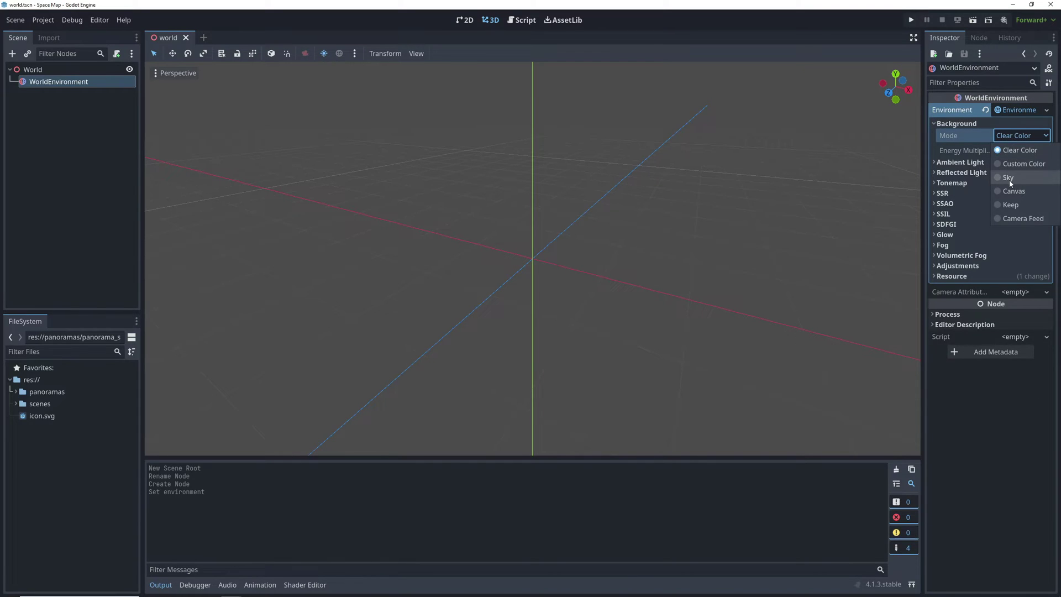
pyautogui.click(1009, 178)
pyautogui.click(1009, 137)
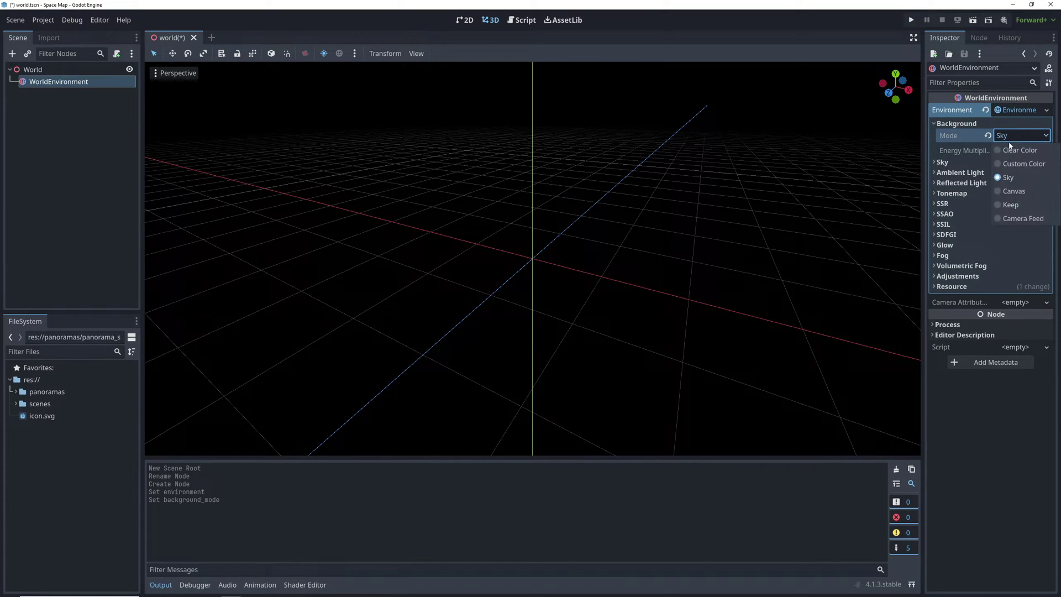
pyautogui.click(1010, 140)
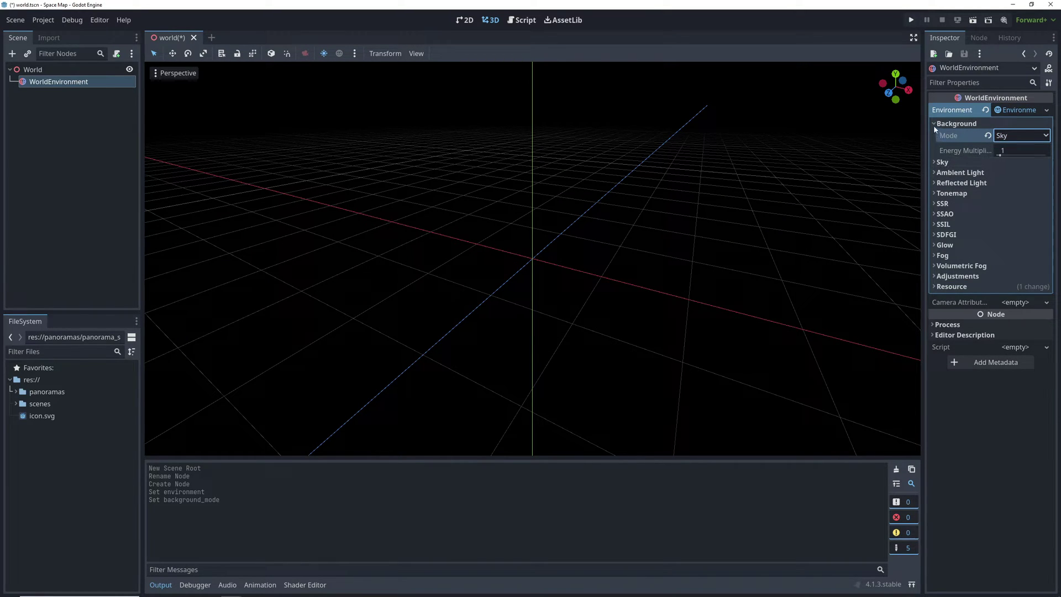
pyautogui.click(935, 124)
# Step: Give the environment a new Sky using a new PanoramaSkyMaterial
pyautogui.click(936, 134)
pyautogui.click(1014, 147)
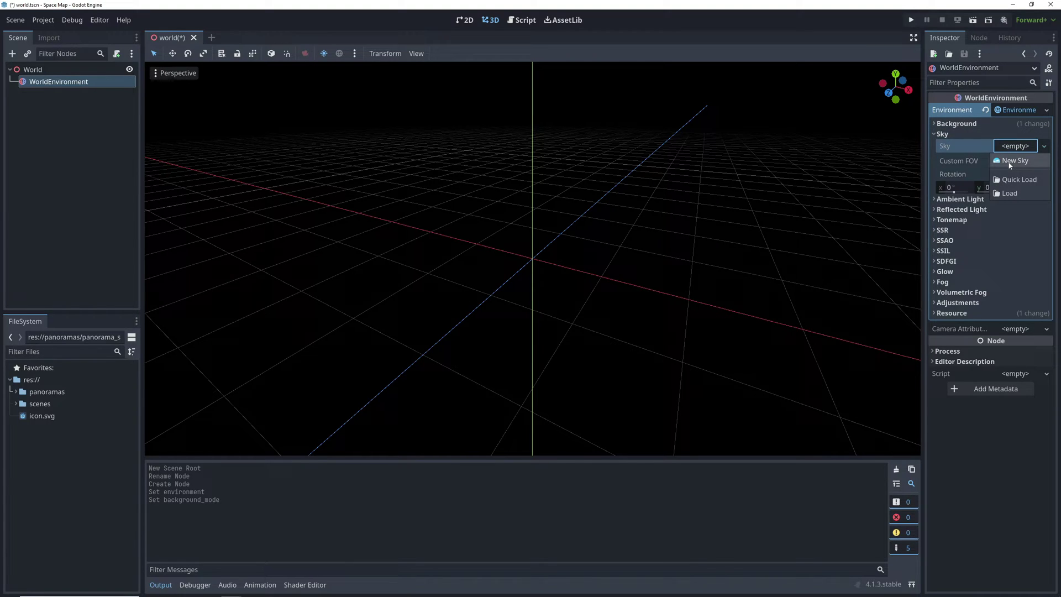
pyautogui.click(1015, 147)
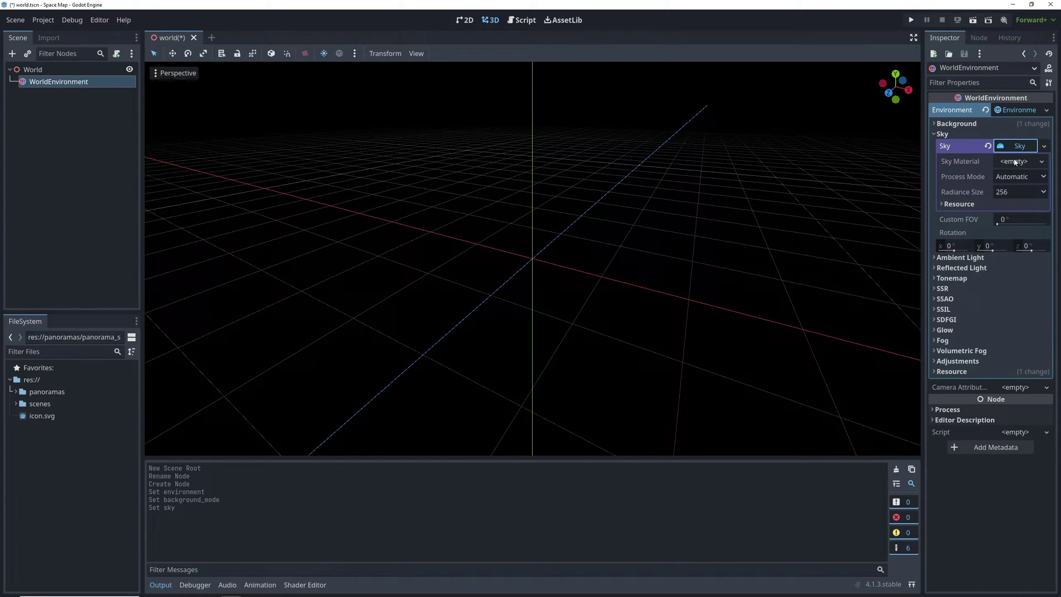
pyautogui.click(1014, 162)
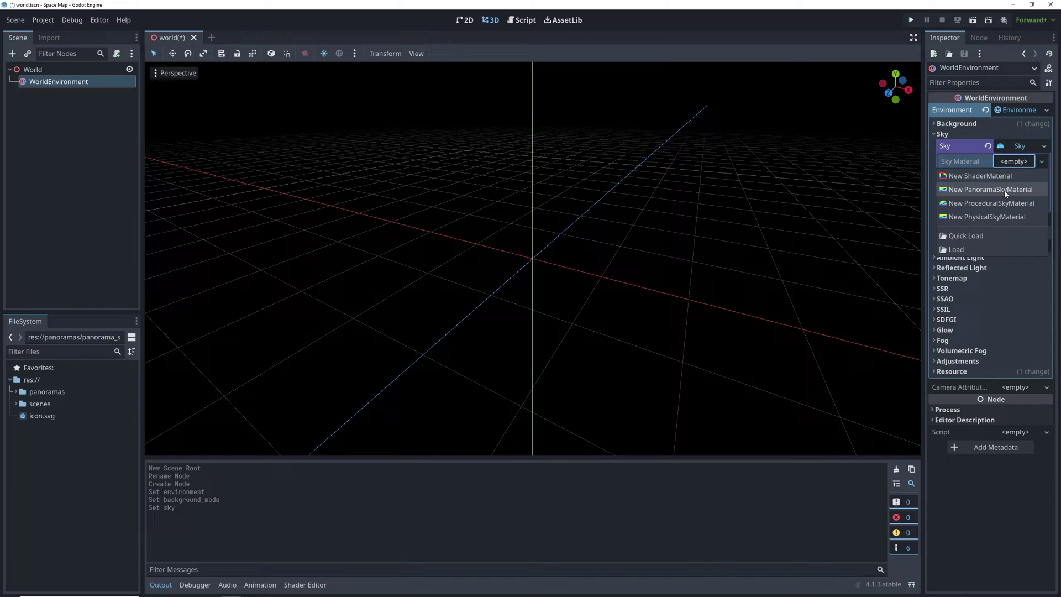
pyautogui.click(1005, 190)
pyautogui.click(1014, 163)
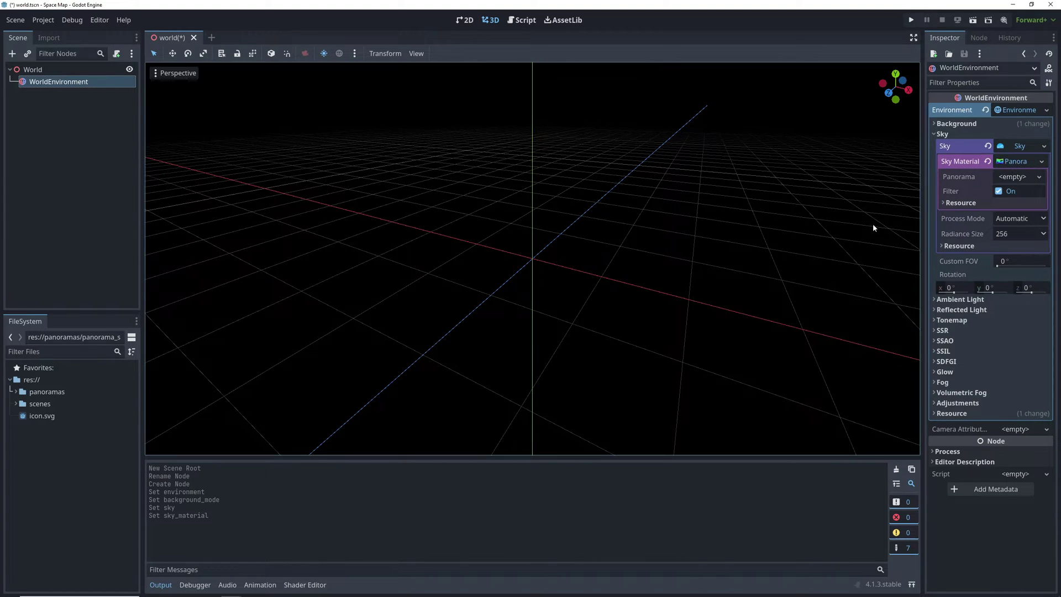
# Step: Drag panorama_sky.jpg from the panoramas folder into the PanoramaSkyMaterial's Panorama slot
pyautogui.click(16, 391)
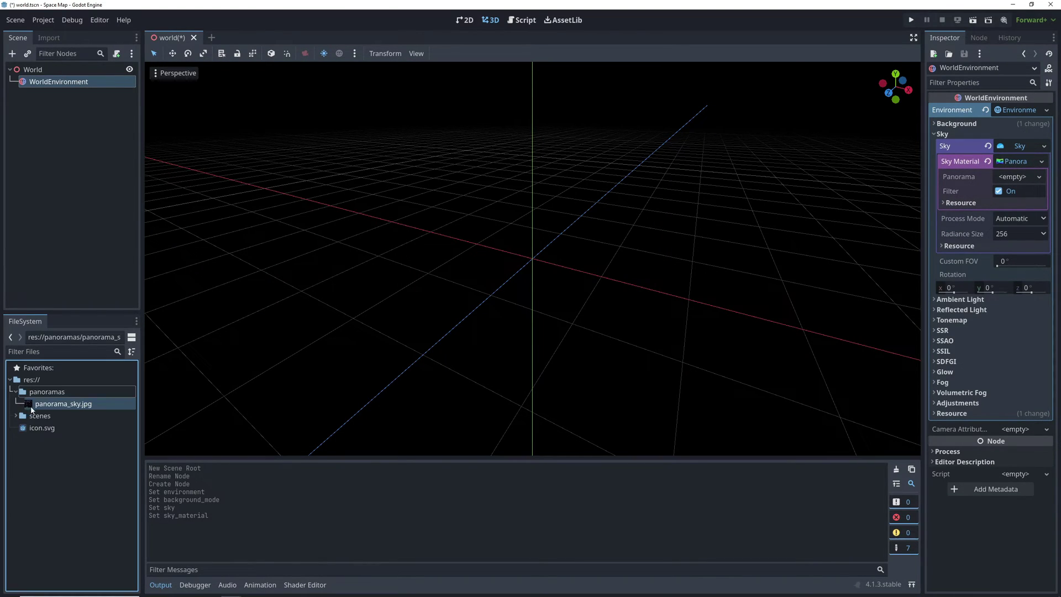
pyautogui.moveTo(31, 409); pyautogui.dragTo(781, 288)
pyautogui.moveTo(1032, 216); pyautogui.dragTo(1013, 184)
pyautogui.moveTo(730, 257); pyautogui.dragTo(526, 326, button='middle')
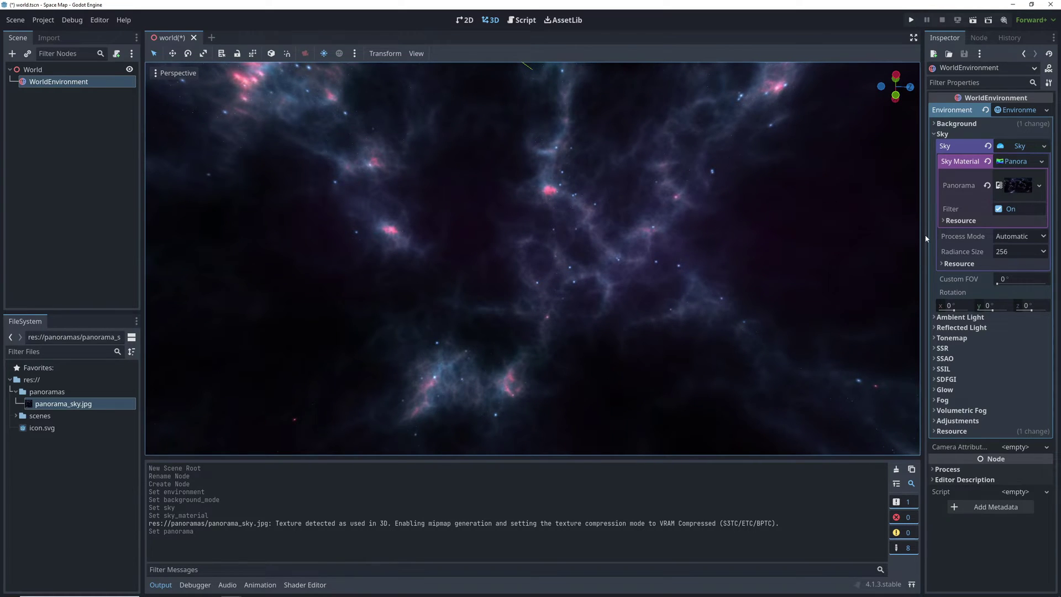
# Step: Enable the environment's Adjustments and select the Saturation field for editing
pyautogui.click(939, 134)
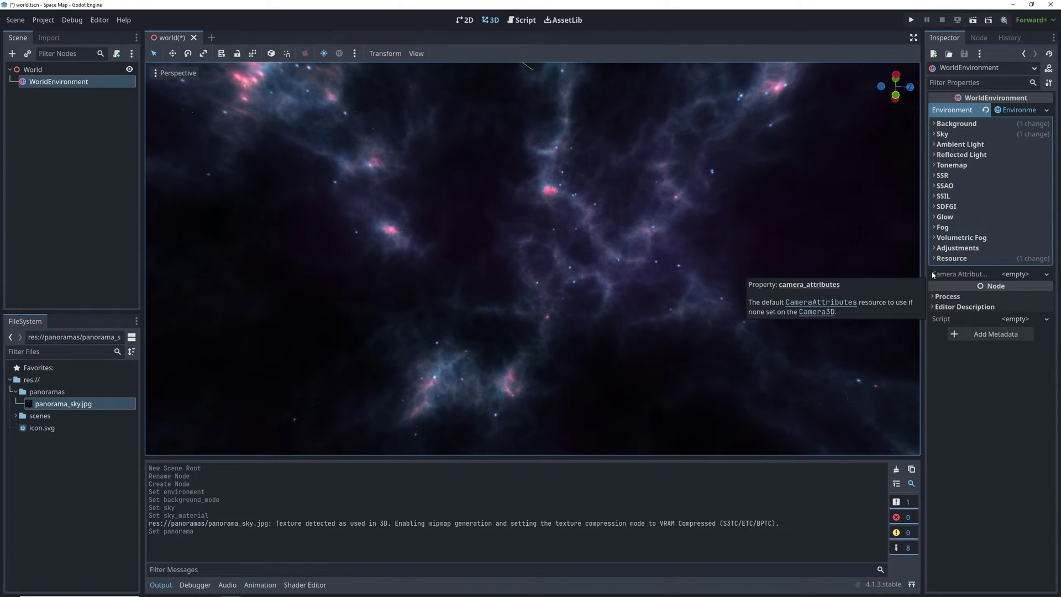
pyautogui.click(933, 248)
pyautogui.click(999, 258)
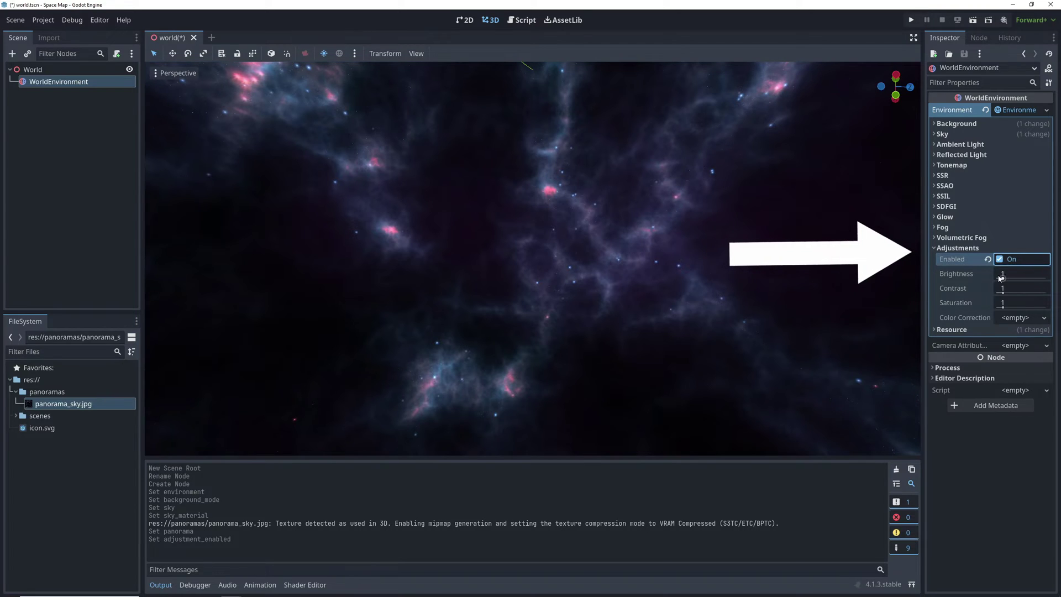
pyautogui.click(1018, 305)
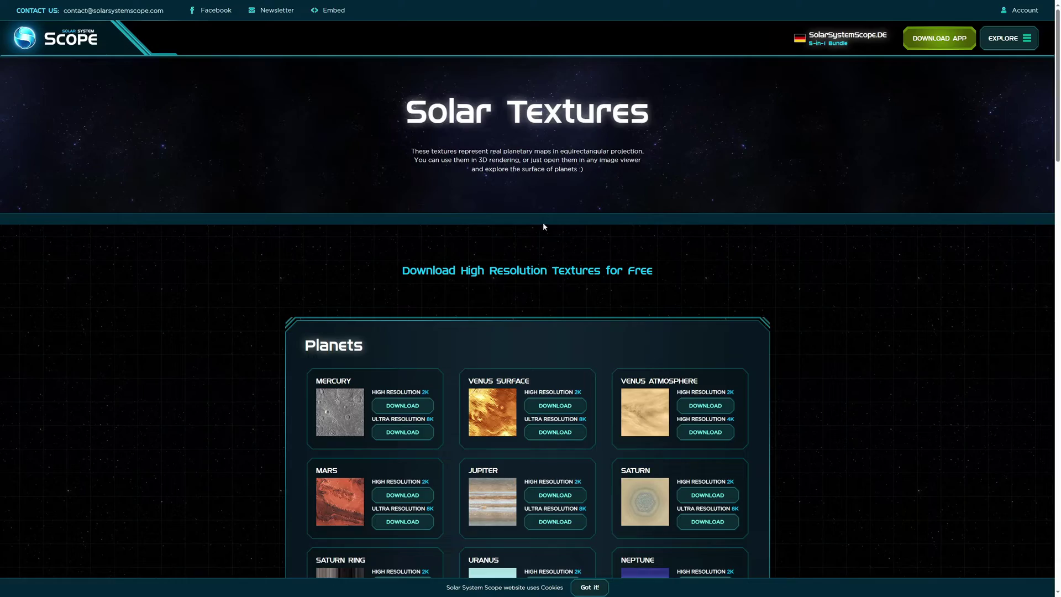
# Step: Download the high-resolution Sun texture from the Sun, Moon and Stars section
pyautogui.scroll(-13, 544, 226)
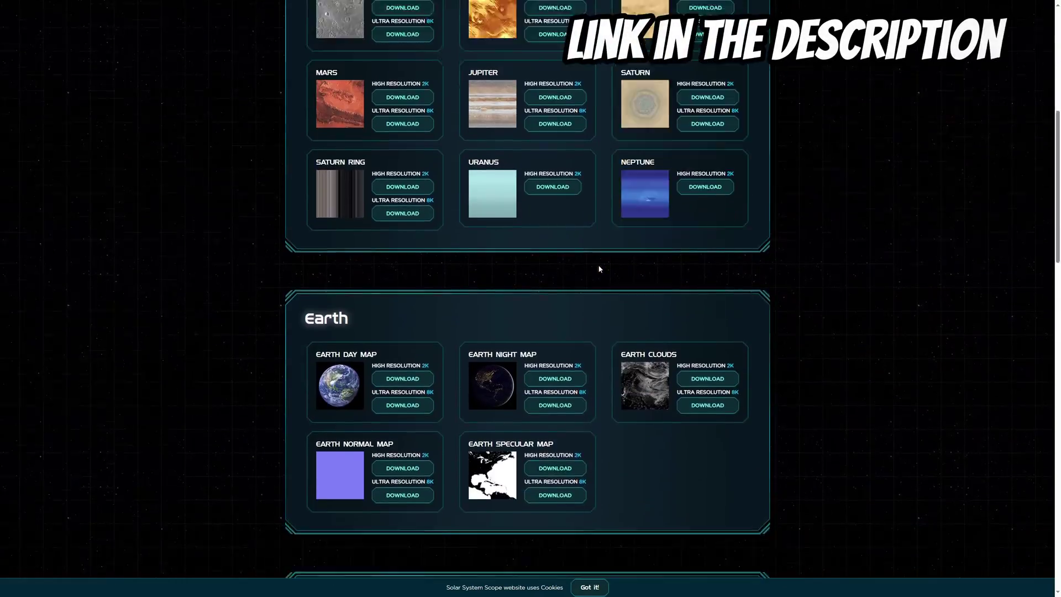
pyautogui.click(698, 376)
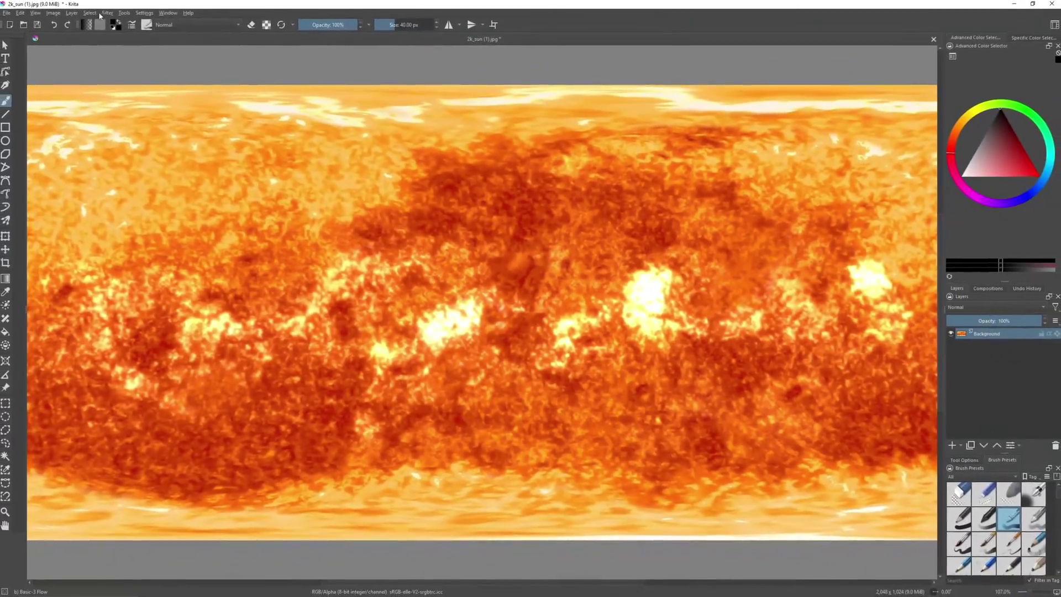
# Step: Apply Color Balance shifting midtones toward red and blue, with Preserve Luminosity off
pyautogui.click(108, 13)
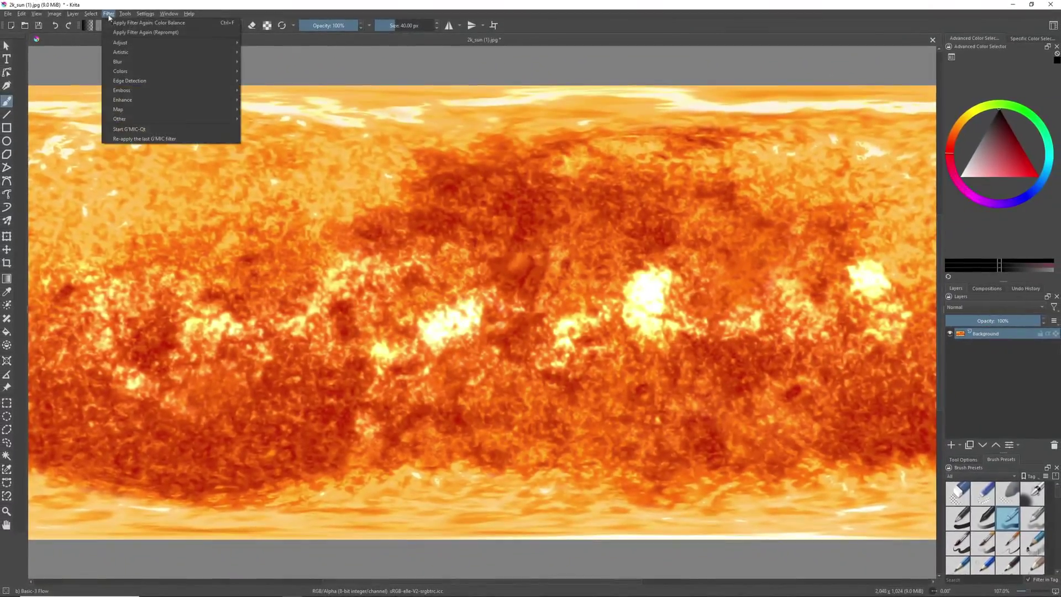
pyautogui.moveTo(191, 45)
pyautogui.click(276, 71)
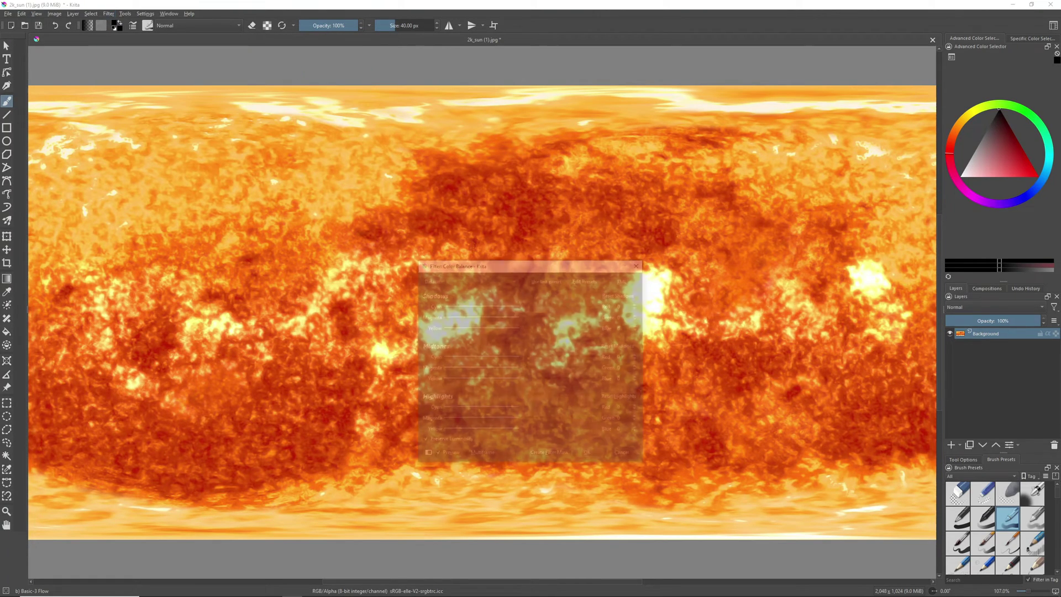
pyautogui.moveTo(520, 357); pyautogui.dragTo(547, 356)
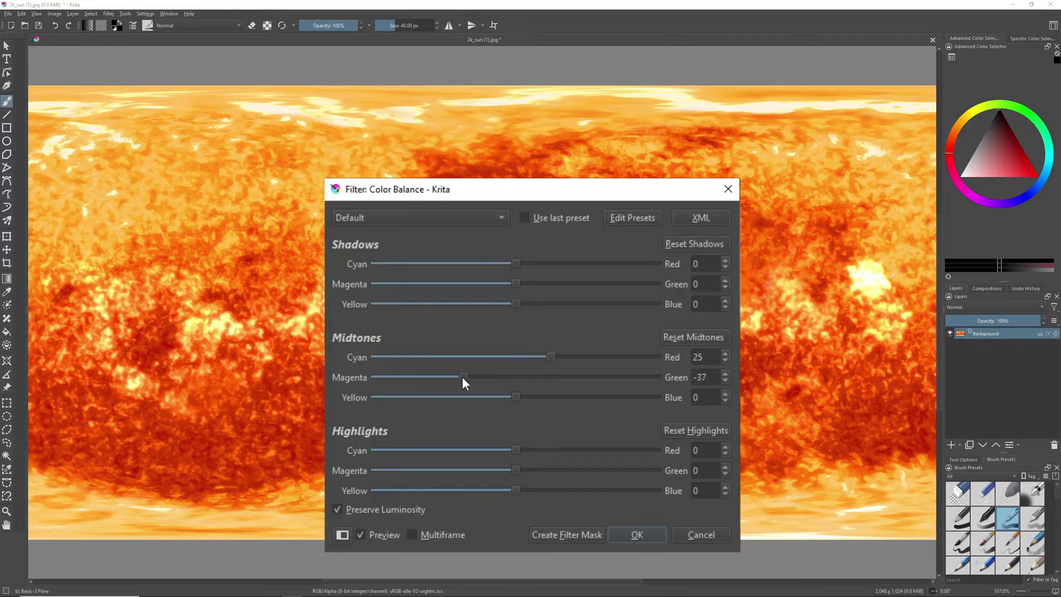
pyautogui.moveTo(463, 376); pyautogui.dragTo(626, 397)
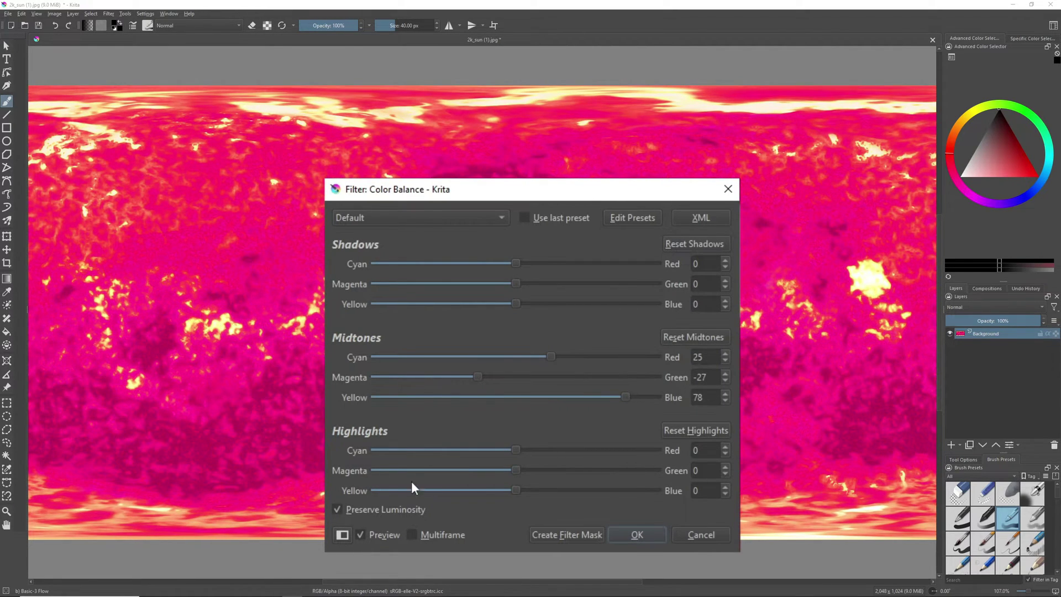
pyautogui.click(337, 509)
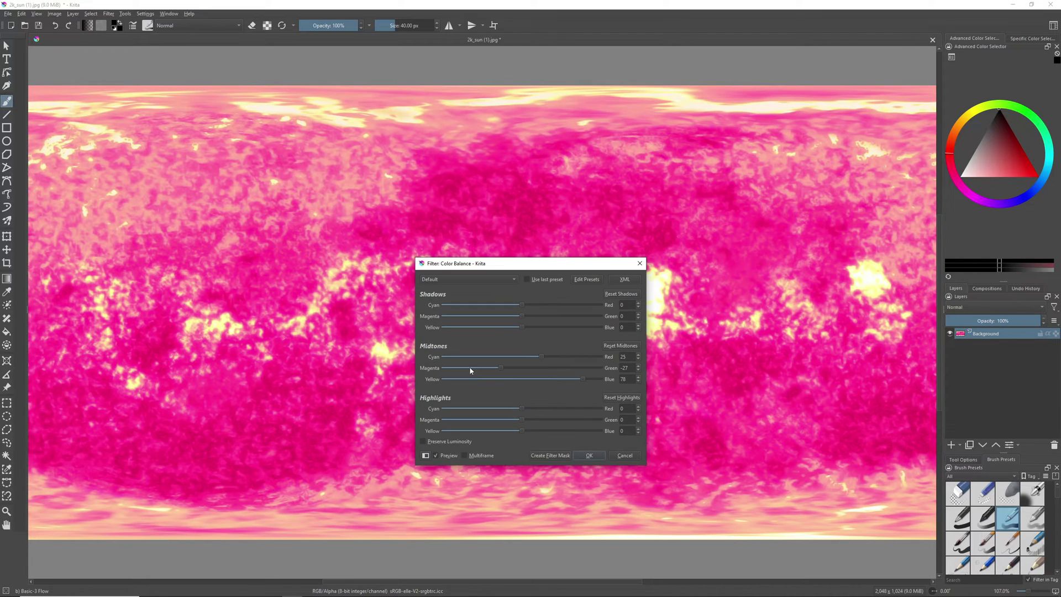
pyautogui.press('Return')
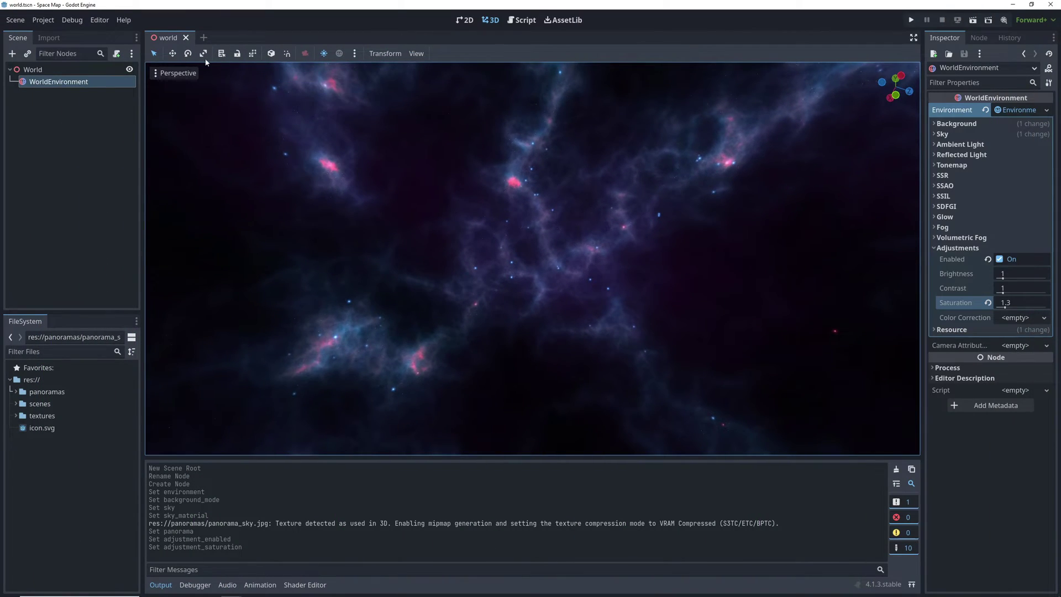
# Step: Create a new scene with a Node3D root and change its type to MeshInstance3D
pyautogui.click(203, 37)
pyautogui.click(78, 106)
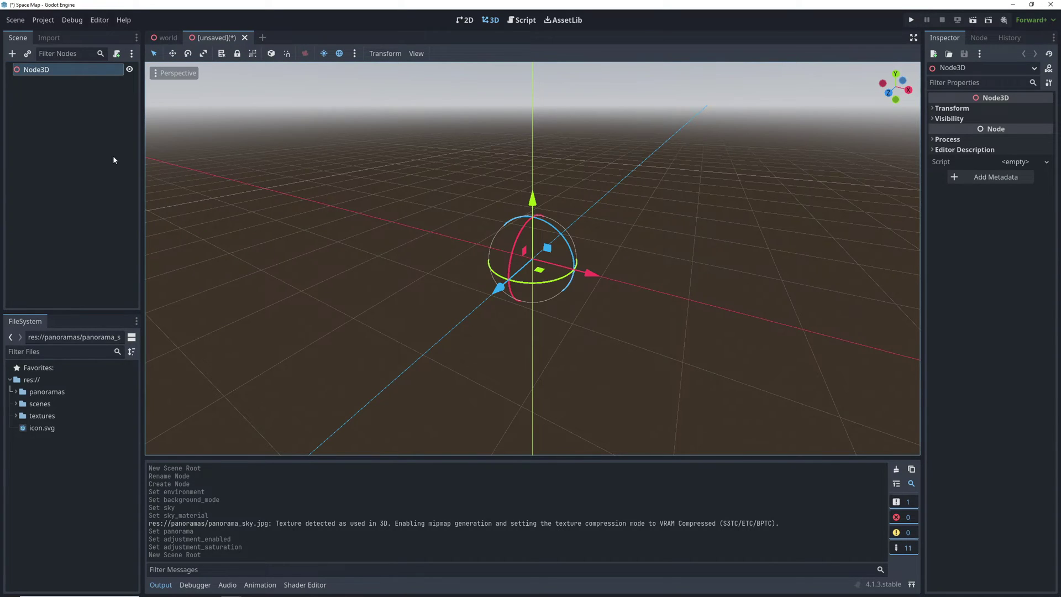
pyautogui.rightClick(76, 75)
pyautogui.click(117, 190)
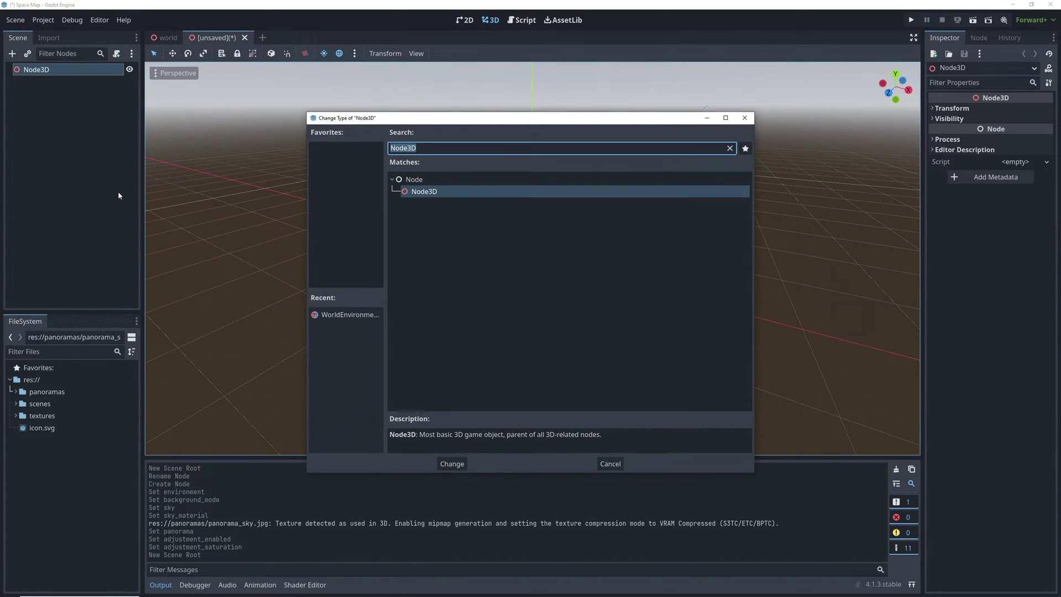
pyautogui.write('mesh')
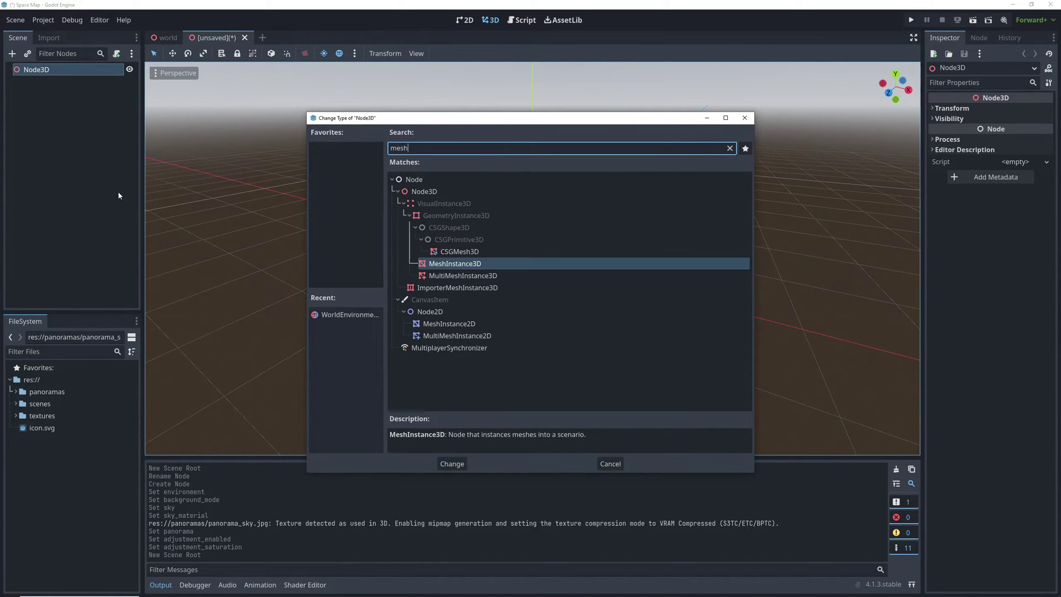
pyautogui.doubleClick(427, 264)
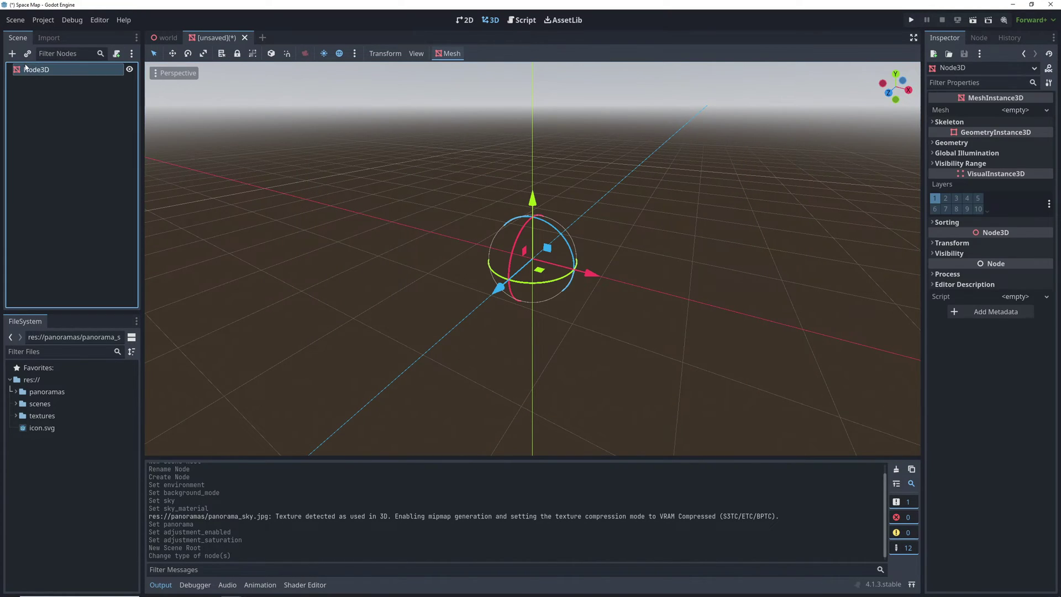
# Step: Give the mesh instance a new SphereMesh with radius 1000 and height 2000
pyautogui.click(1027, 110)
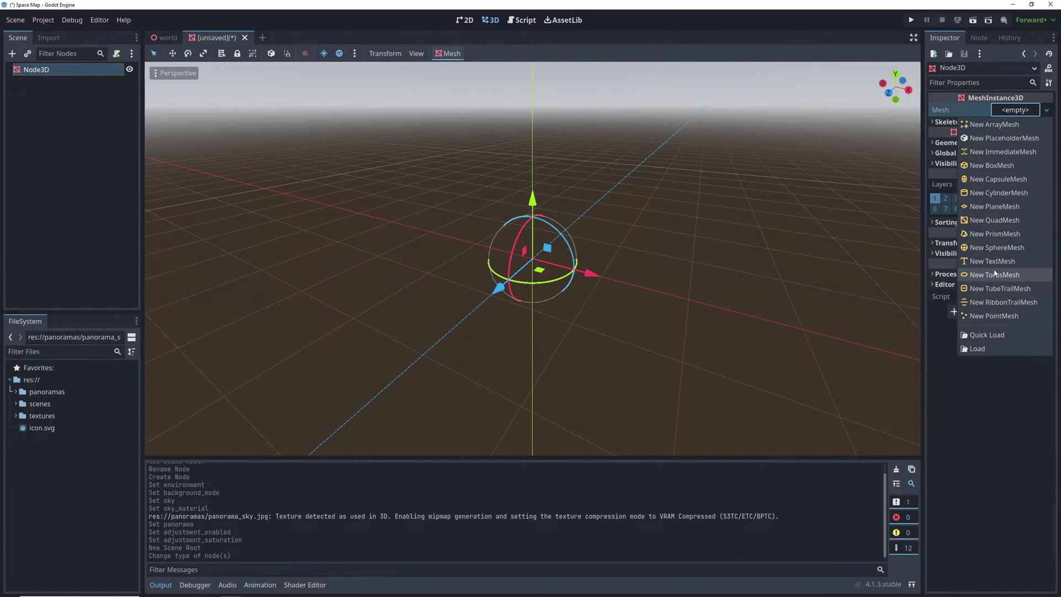
pyautogui.click(989, 247)
pyautogui.scroll(-10, 701, 280)
pyautogui.click(1022, 117)
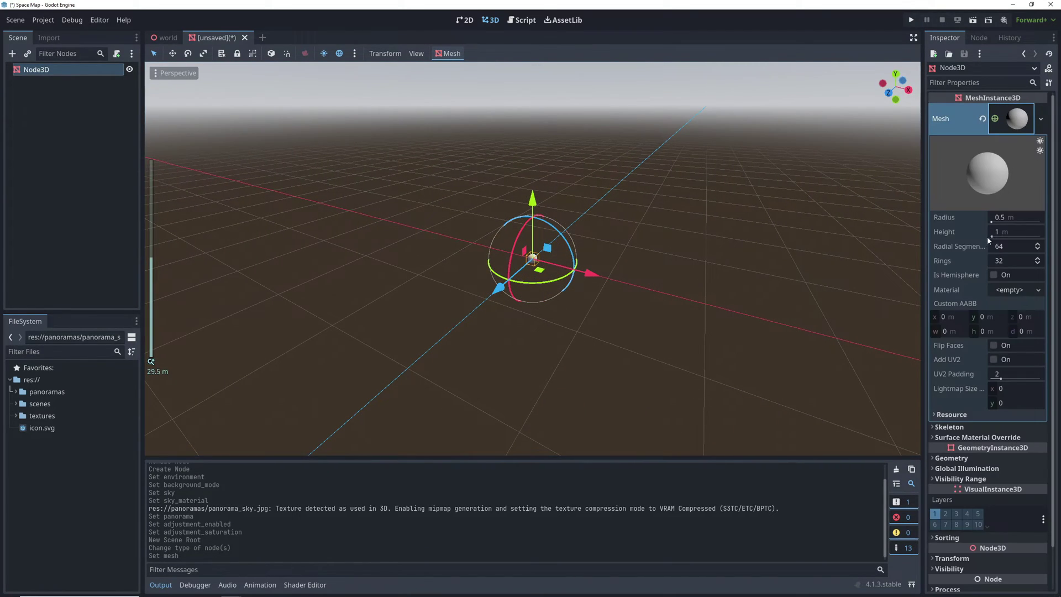
pyautogui.click(1003, 216)
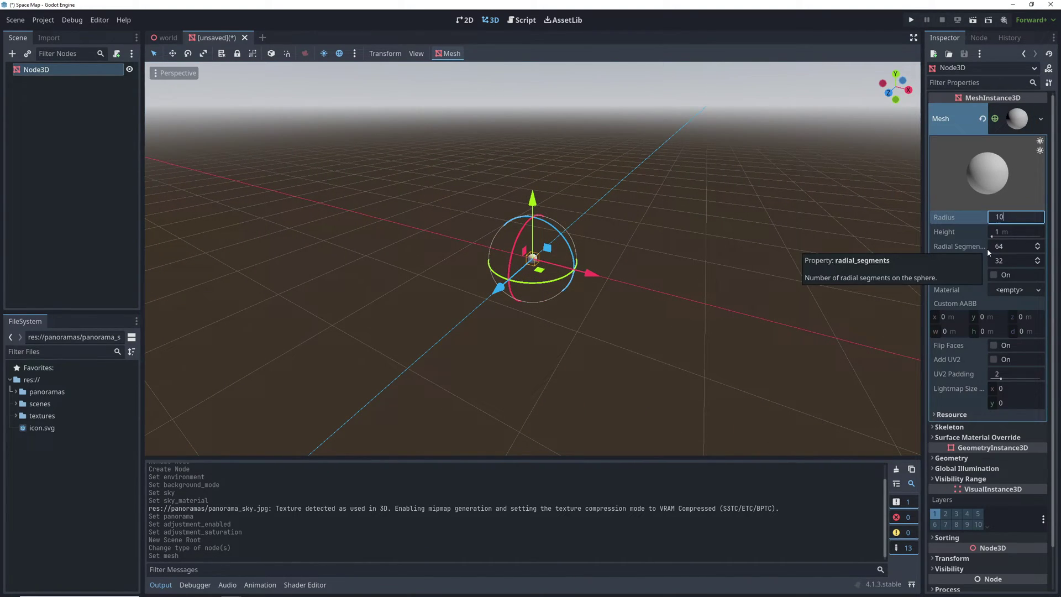
pyautogui.click(1011, 232)
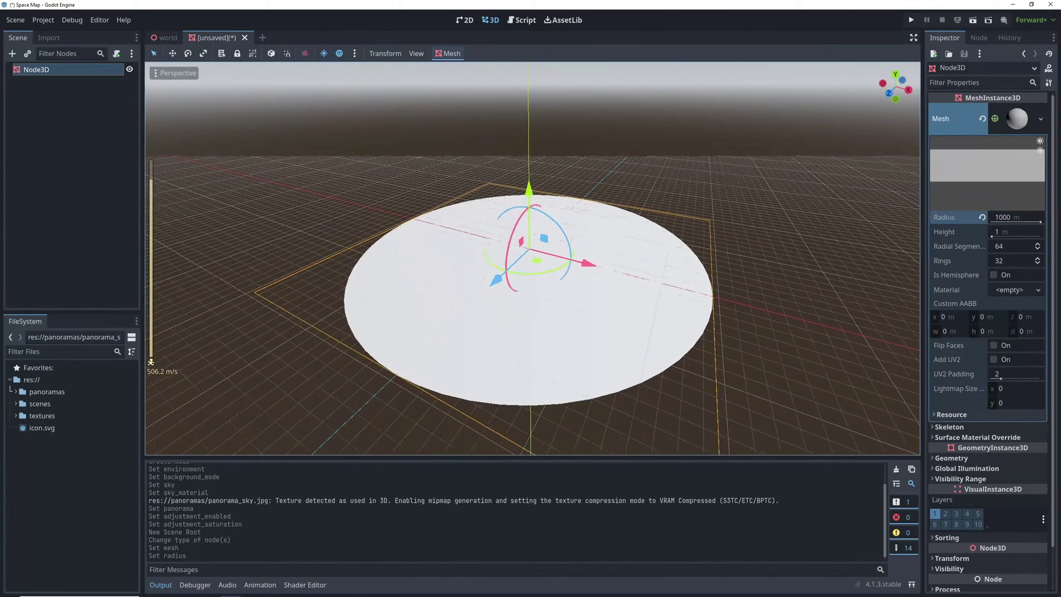
# Step: Confirm the sphere height of 2000 and save the scene as star.tscn
pyautogui.write('2000')
pyautogui.press('Return')
pyautogui.hotkey('ctrl', 's')
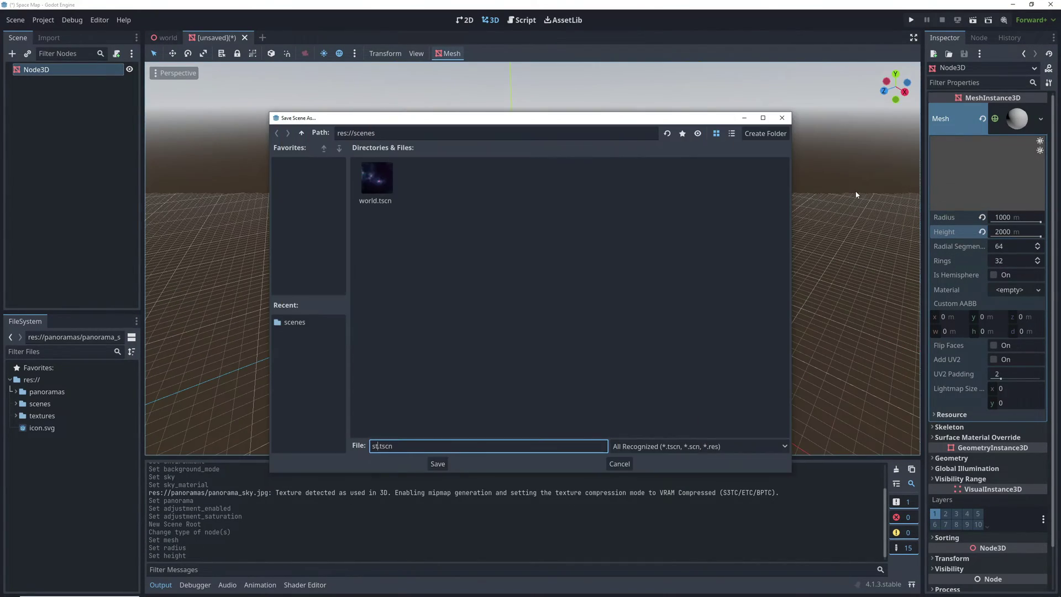
pyautogui.press('Return')
# Step: Add a new StandardMaterial3D using star_texture.jpg as its albedo texture
pyautogui.click(1009, 290)
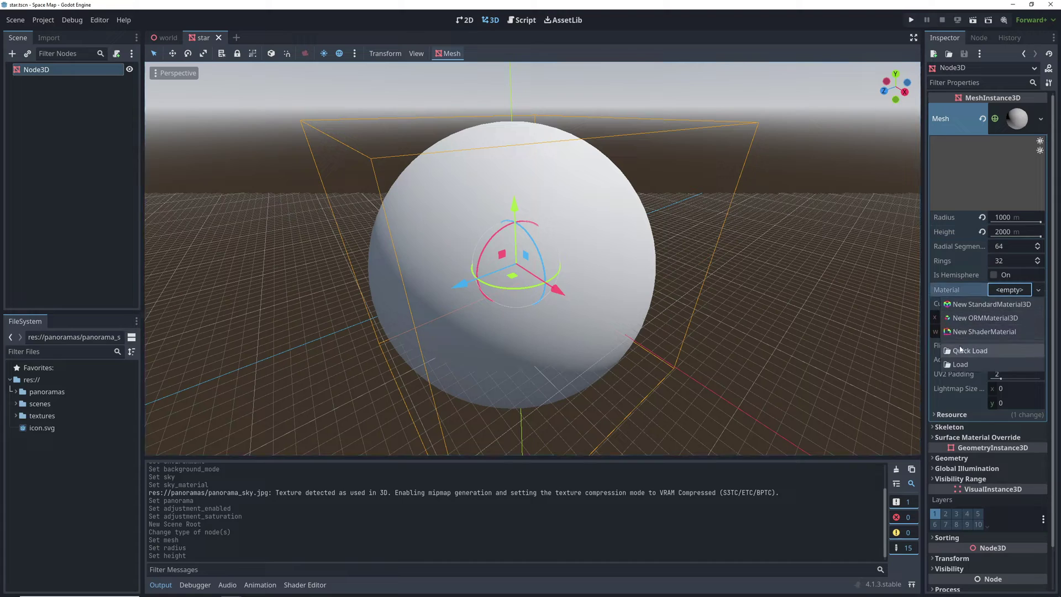
pyautogui.click(966, 305)
pyautogui.click(1014, 298)
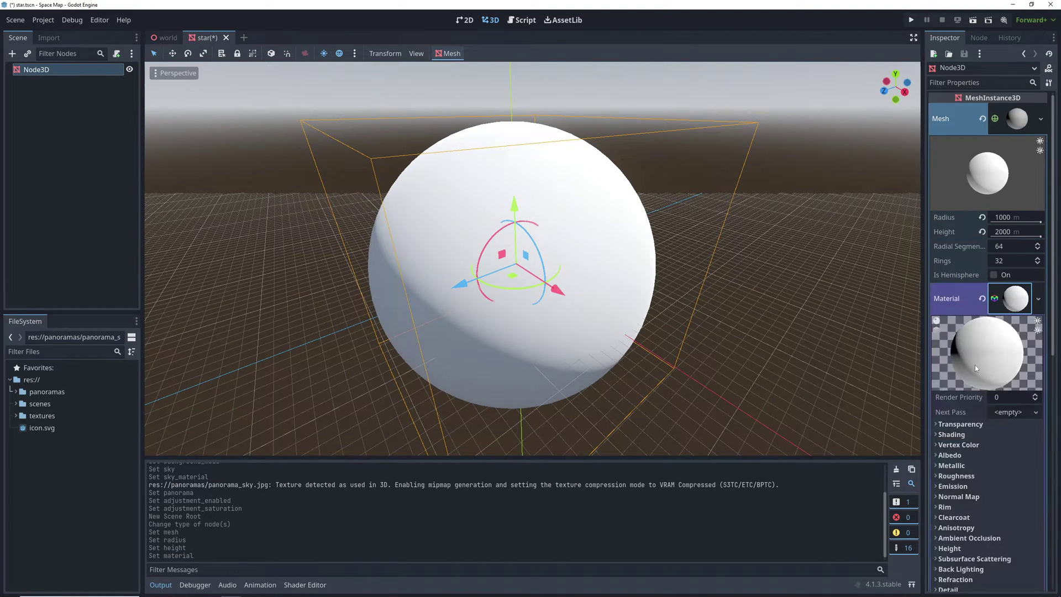
pyautogui.scroll(-3, 1014, 301)
pyautogui.click(996, 332)
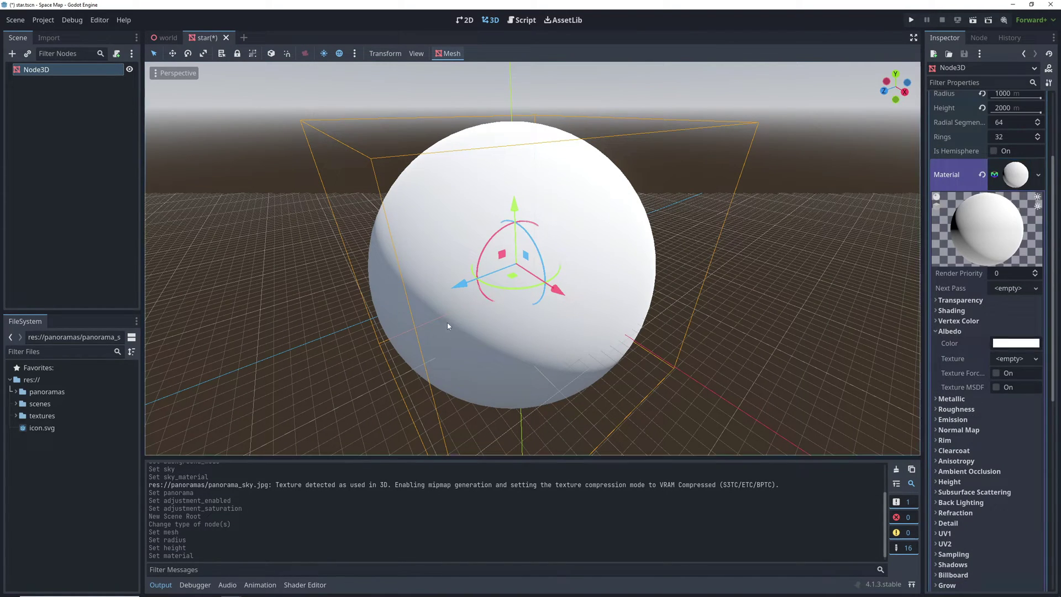
pyautogui.click(16, 416)
pyautogui.click(59, 428)
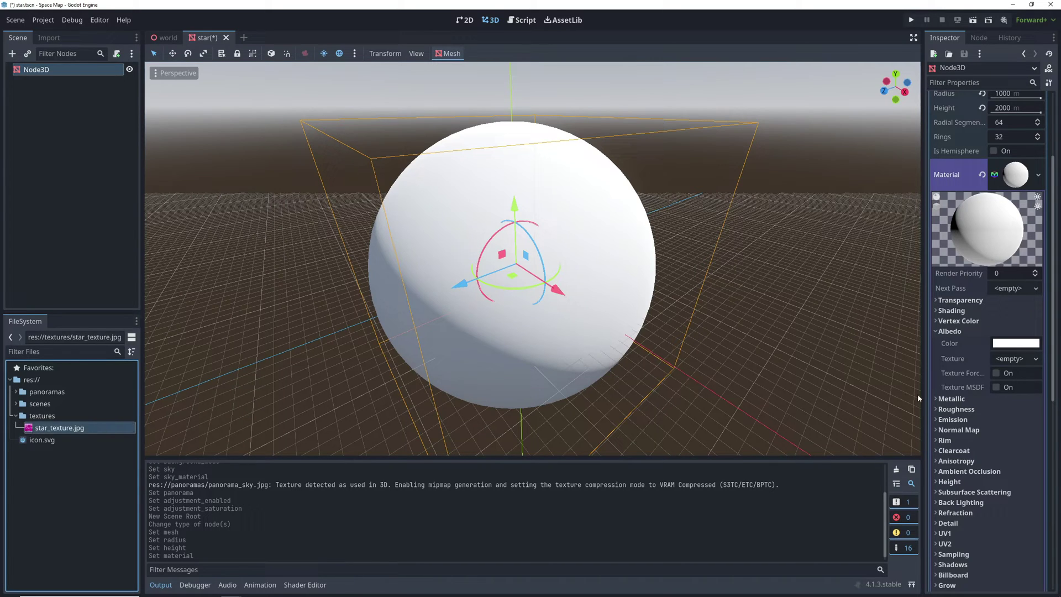
pyautogui.moveTo(988, 360); pyautogui.dragTo(1009, 359)
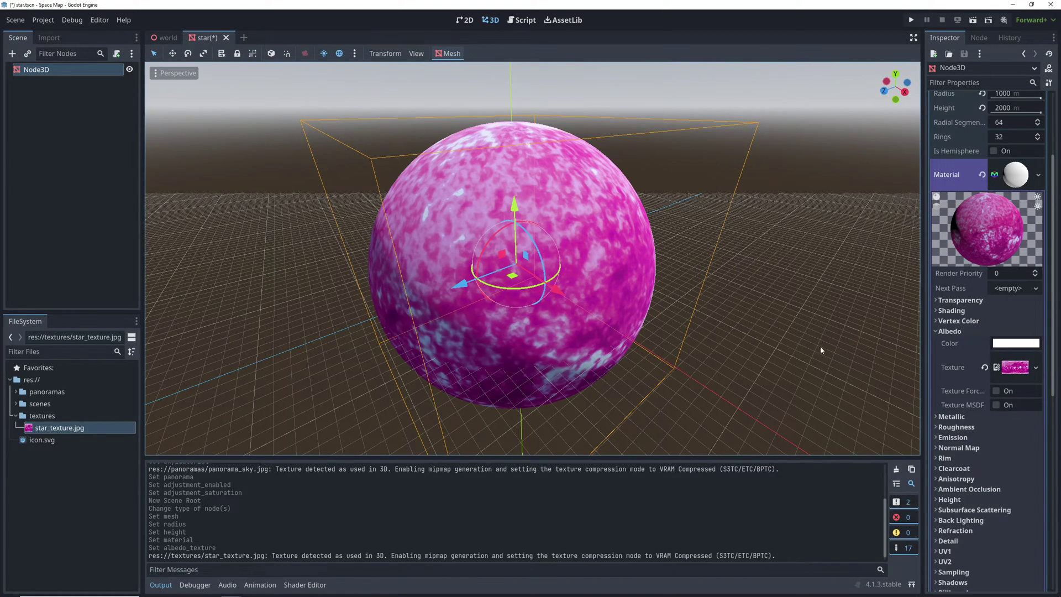
# Step: Enable emission with star_texture.jpg as the emission texture and energy multiplier 2
pyautogui.click(952, 437)
pyautogui.click(996, 448)
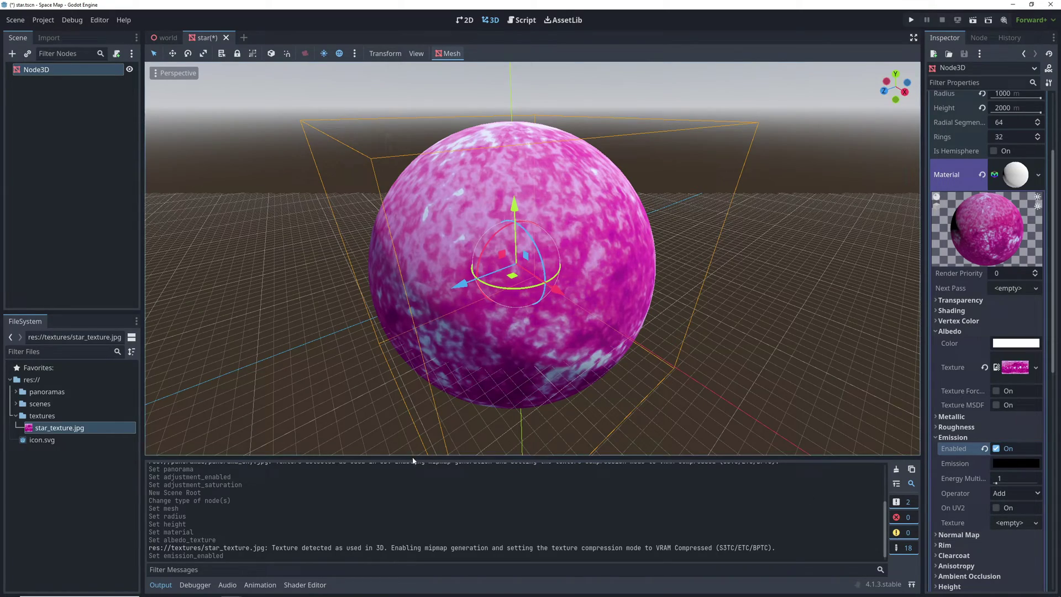
pyautogui.moveTo(59, 428); pyautogui.dragTo(1015, 523)
pyautogui.scroll(-4, 532, 260)
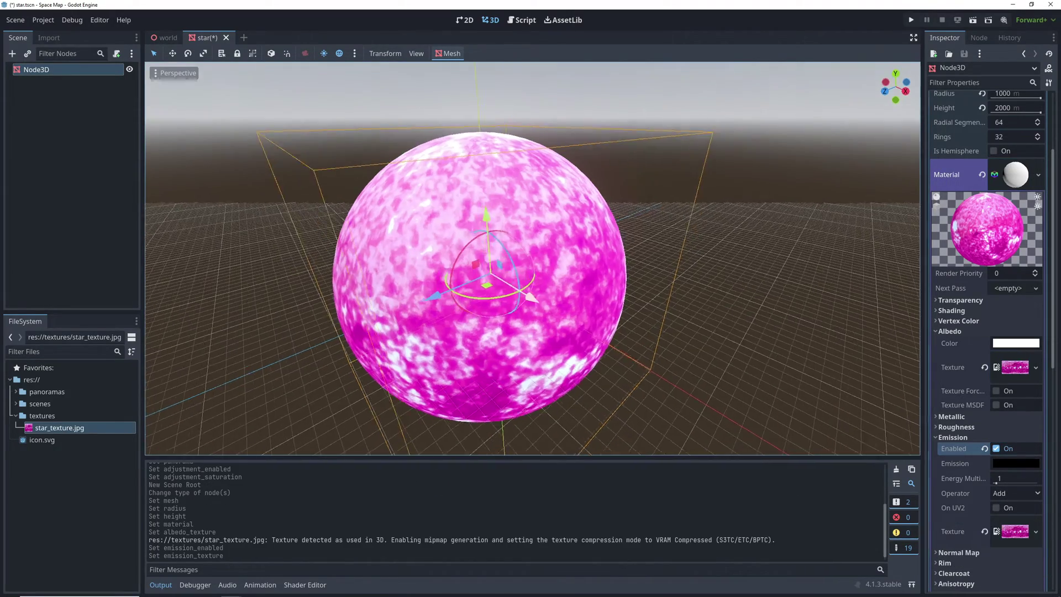
pyautogui.moveTo(532, 260); pyautogui.dragTo(684, 398, button='middle')
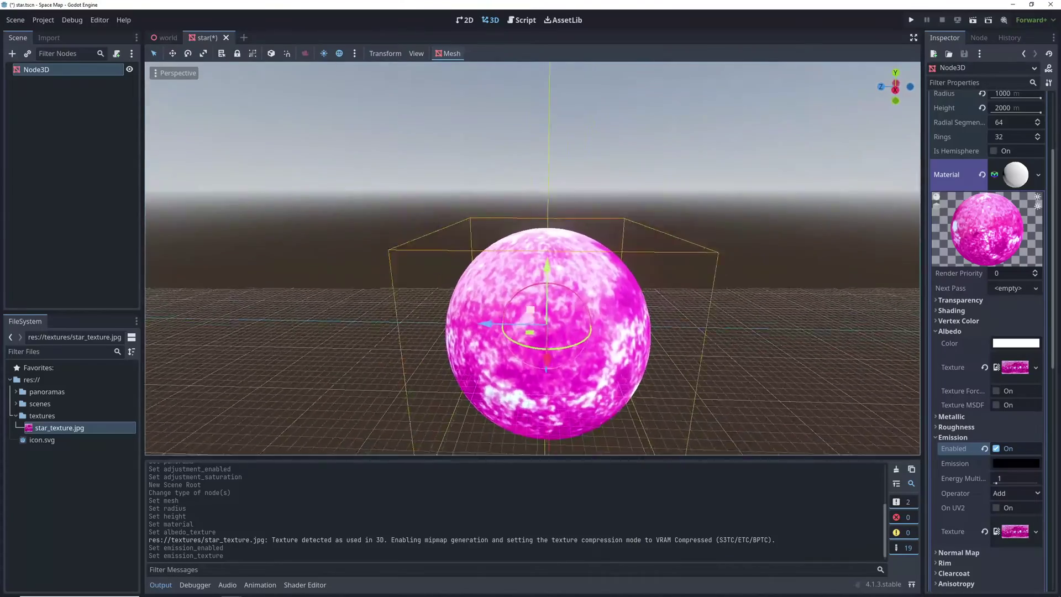
pyautogui.click(1007, 479)
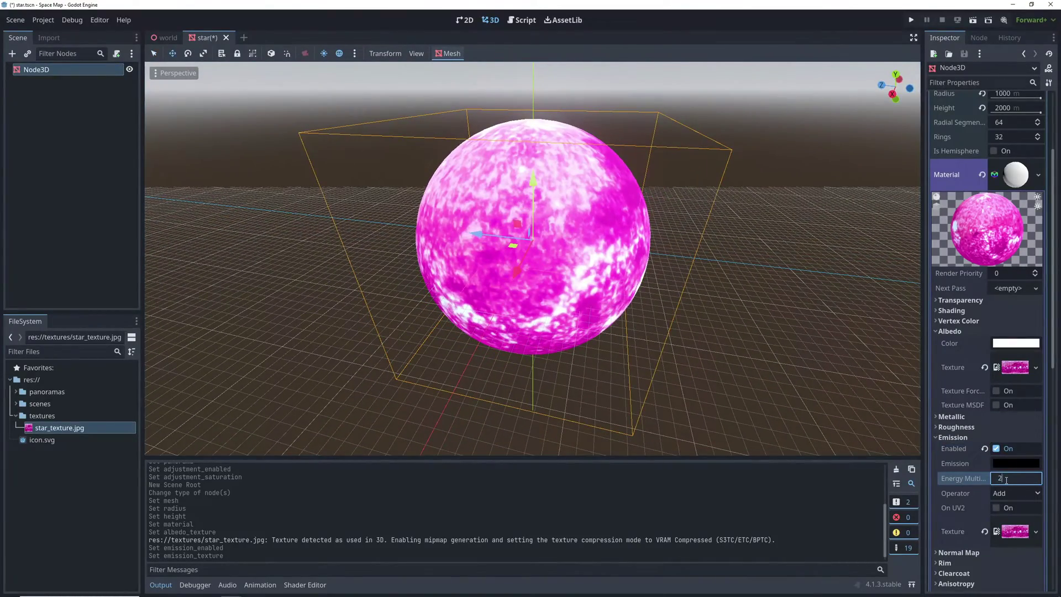
pyautogui.write('2')
pyautogui.press('Return')
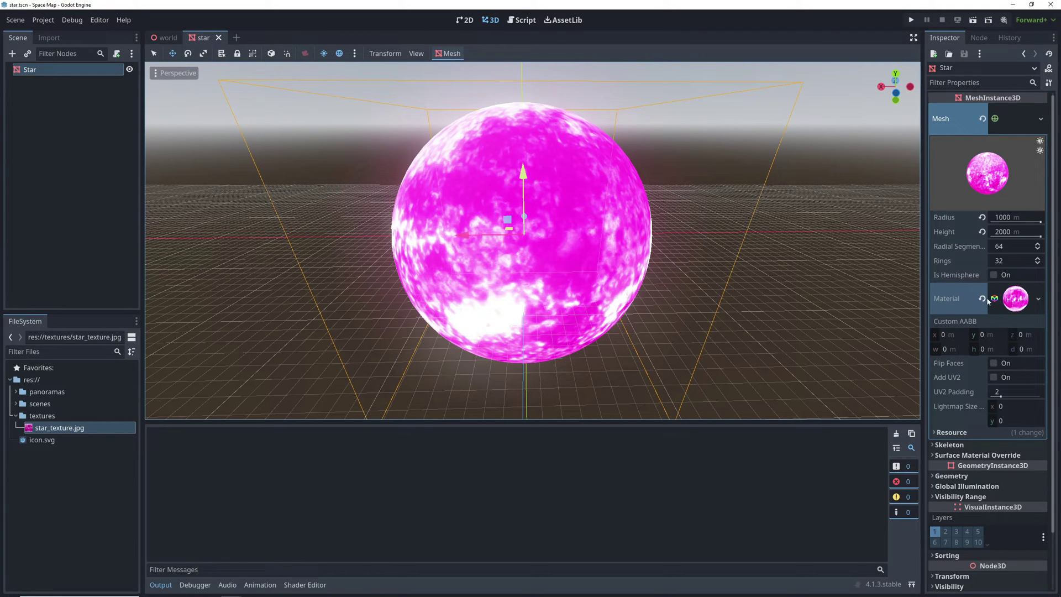
# Step: Convert the sphere's material to a ShaderMaterial and open its shader code at the UV line
pyautogui.click(1038, 300)
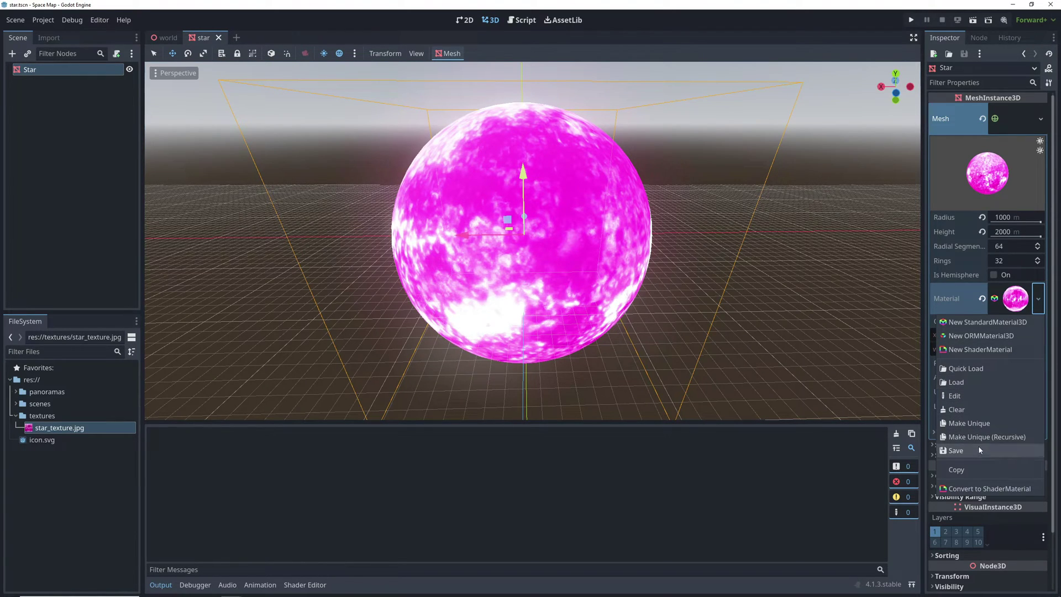
pyautogui.click(973, 489)
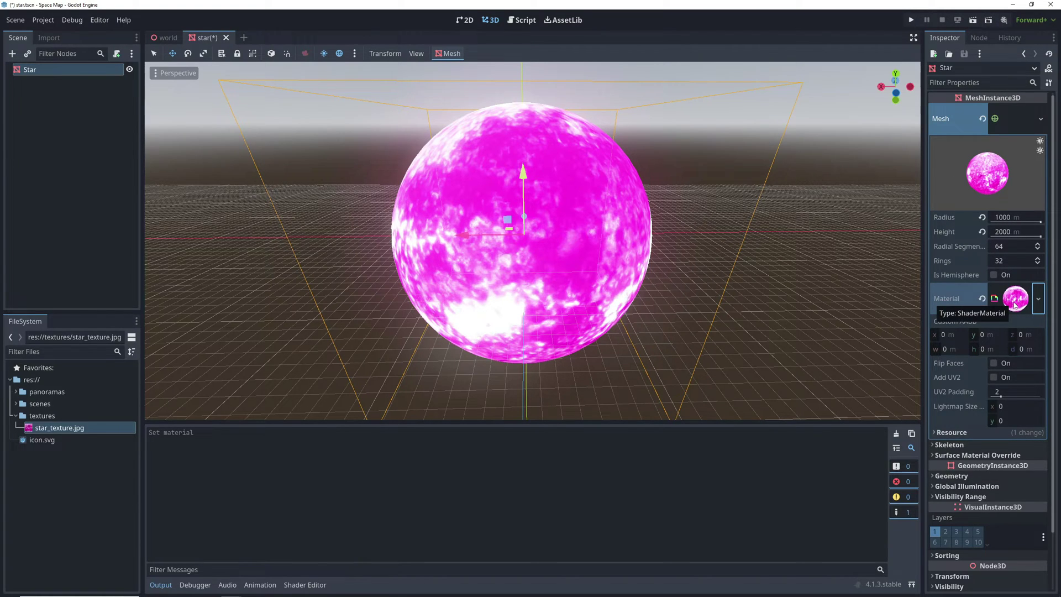
pyautogui.click(1014, 300)
pyautogui.click(1009, 398)
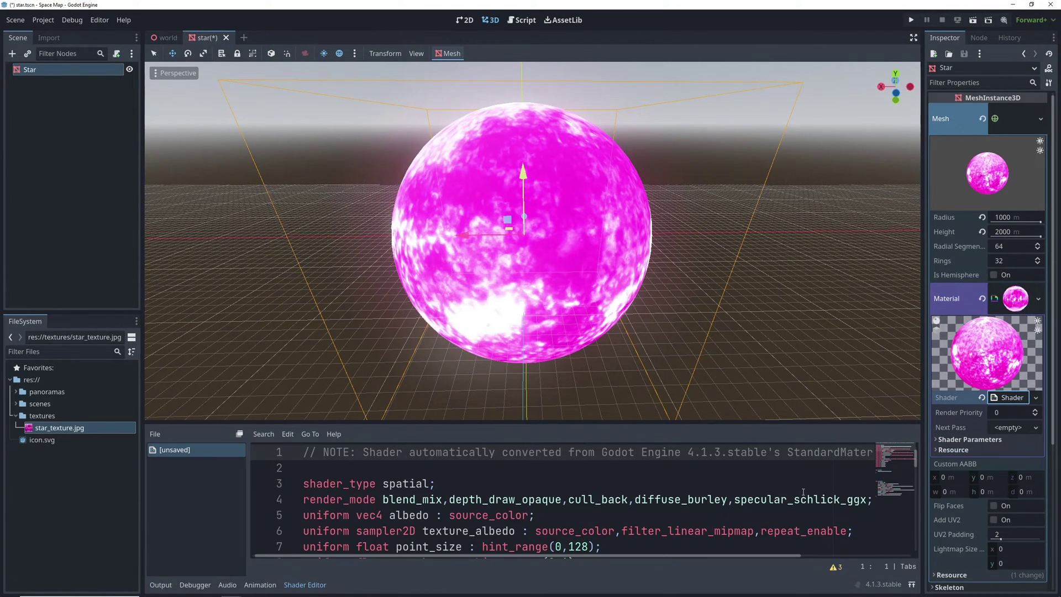
pyautogui.moveTo(638, 422); pyautogui.dragTo(652, 269)
pyautogui.scroll(-9, 648, 464)
pyautogui.scroll(-1, 648, 464)
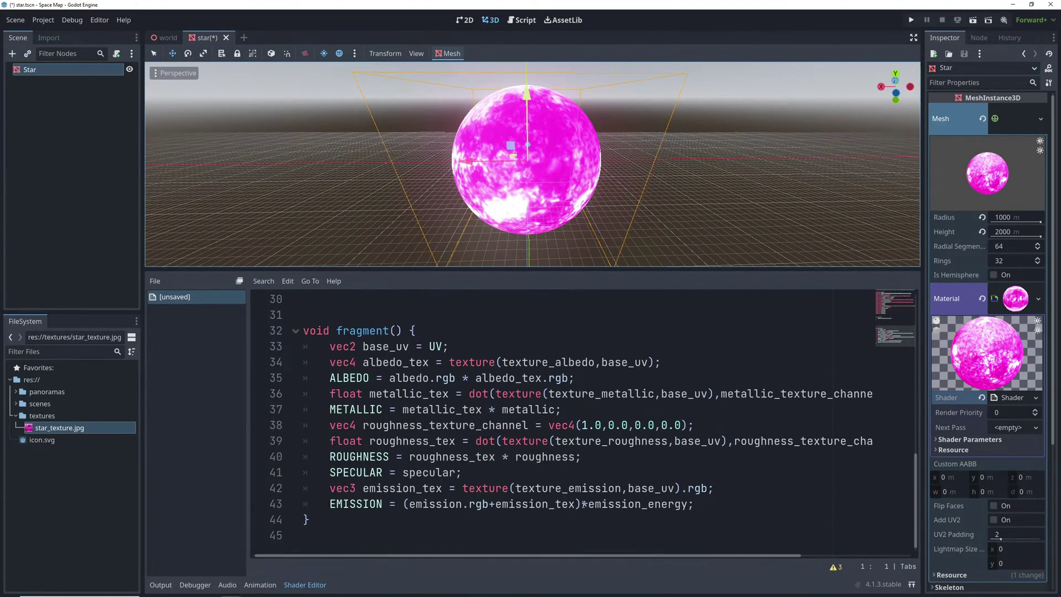
pyautogui.scroll(5, 584, 503)
pyautogui.click(558, 439)
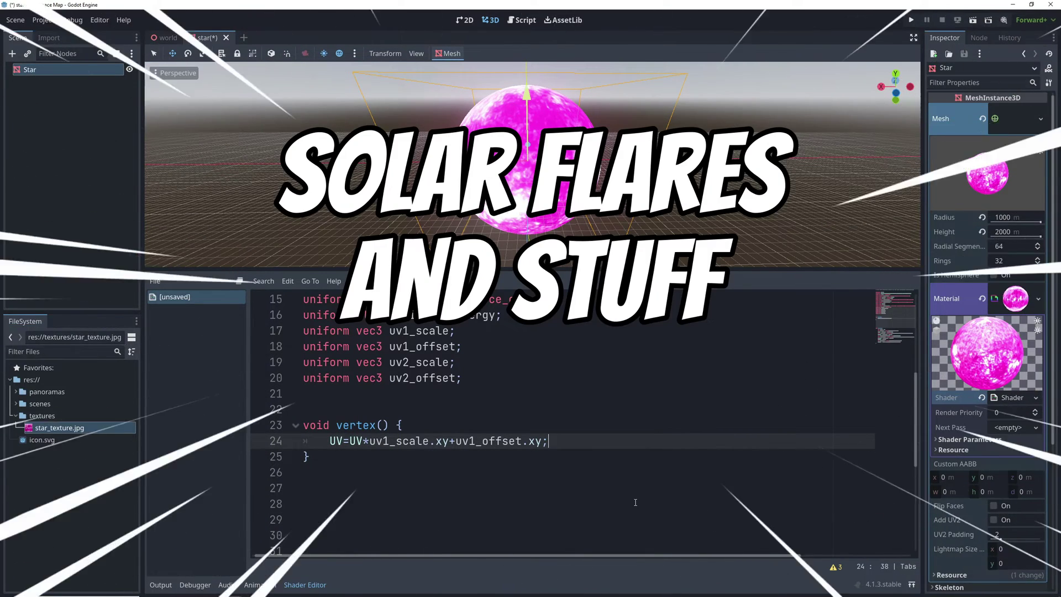
# Step: Add a vertex() line VERTEX.y += sin(TIME * 0.5) * 10.0
pyautogui.press('Return')
pyautogui.write('VERTEX.y')
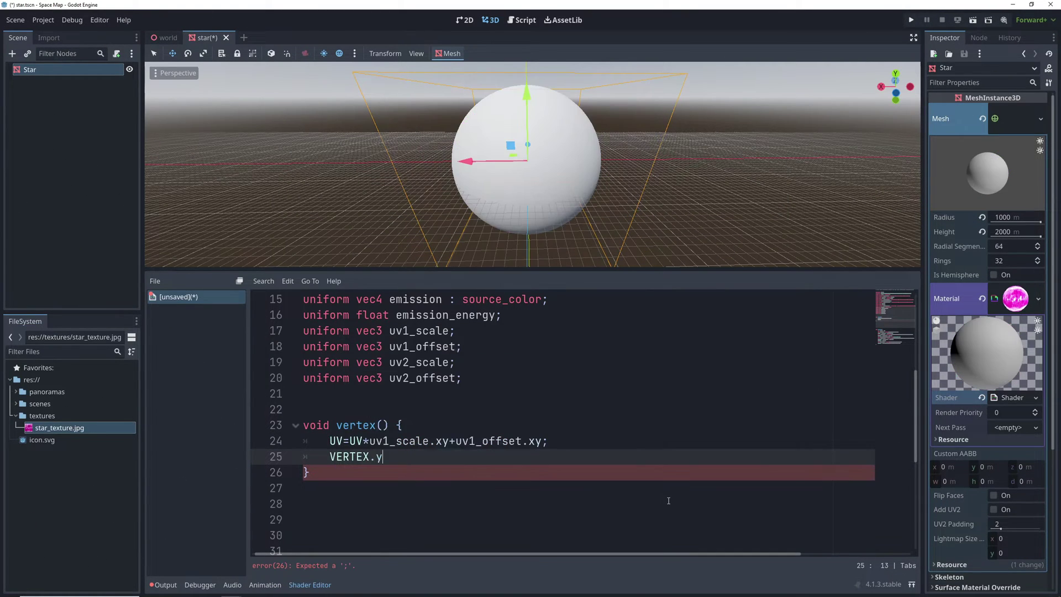
pyautogui.write(' += sin(TIME * 0.5);')
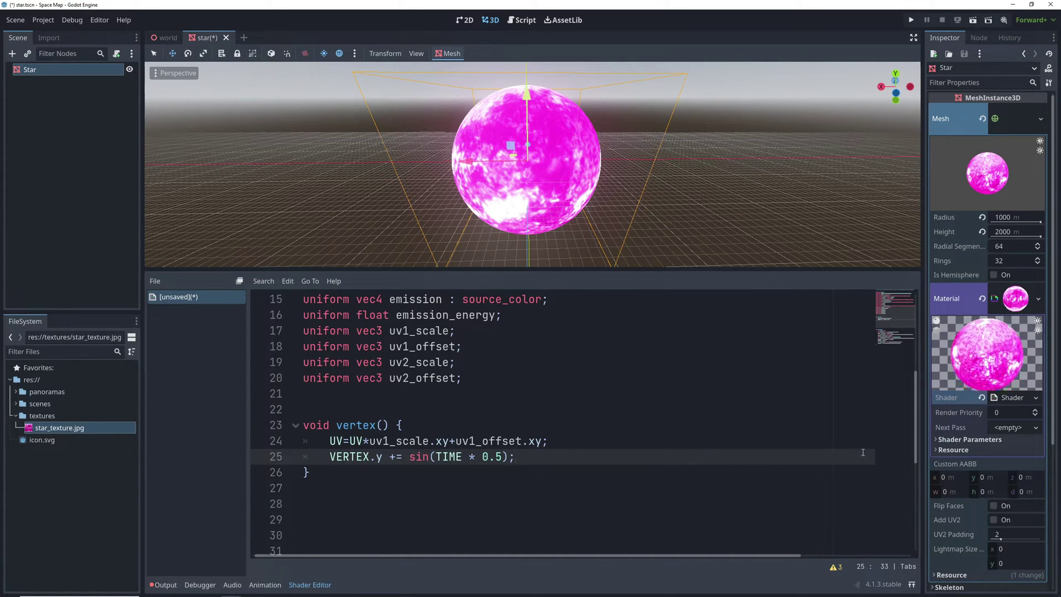
pyautogui.click(503, 458)
pyautogui.click(509, 459)
pyautogui.write('* 10.0')
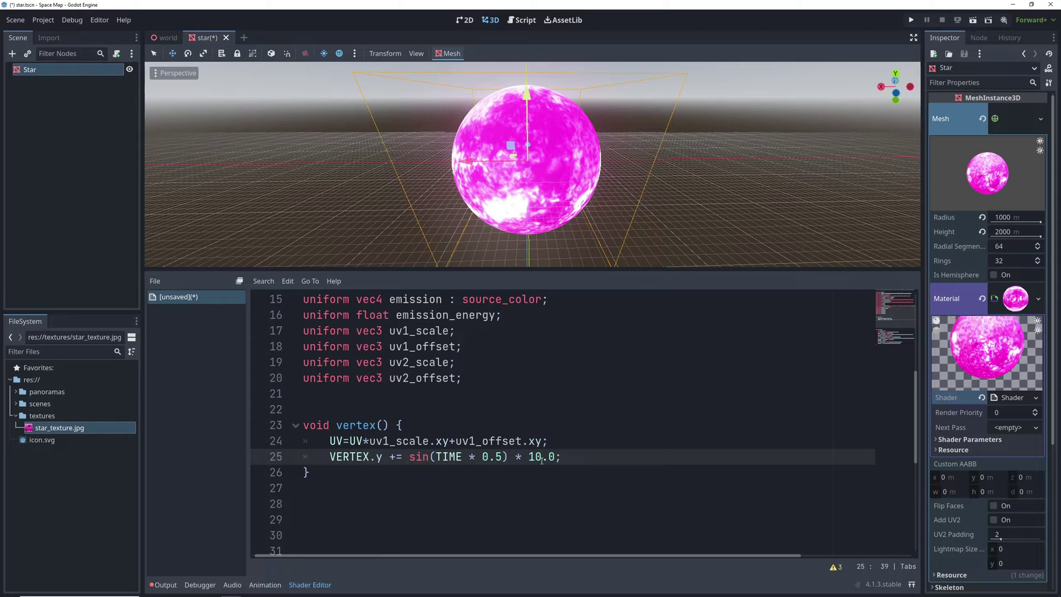
# Step: Extend the sine argument so it reads TIME * 0.5 + (VERTEX.x + VERTEX.z)
pyautogui.click(598, 459)
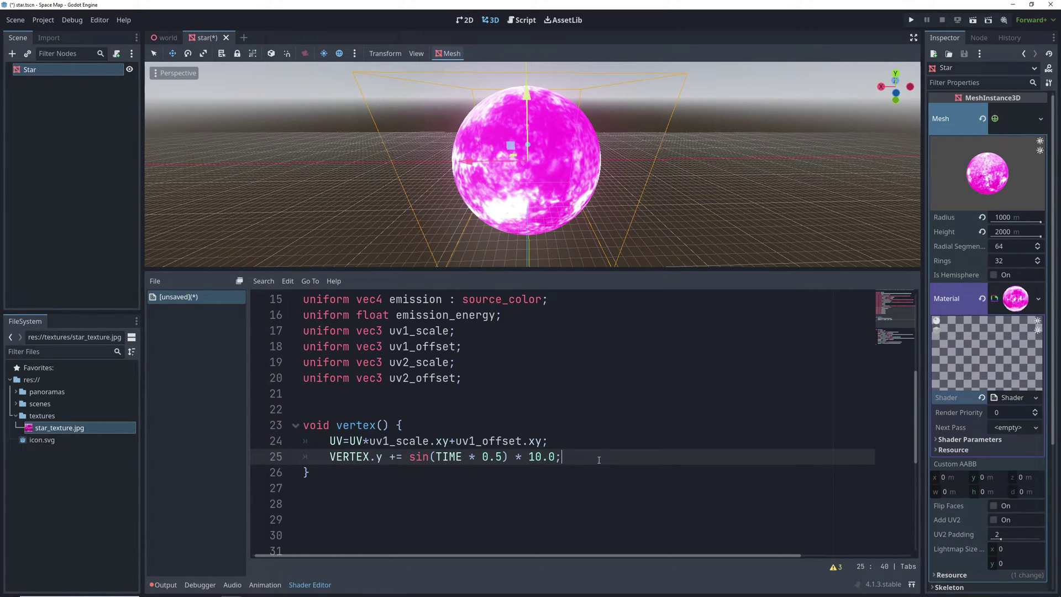
pyautogui.press('Left')
pyautogui.press('Left')
pyautogui.press('Left')
pyautogui.press('Left')
pyautogui.press('Left')
pyautogui.press('Left')
pyautogui.press('Left')
pyautogui.press('Left')
pyautogui.press('Left')
pyautogui.write('* (VERTEX.x')
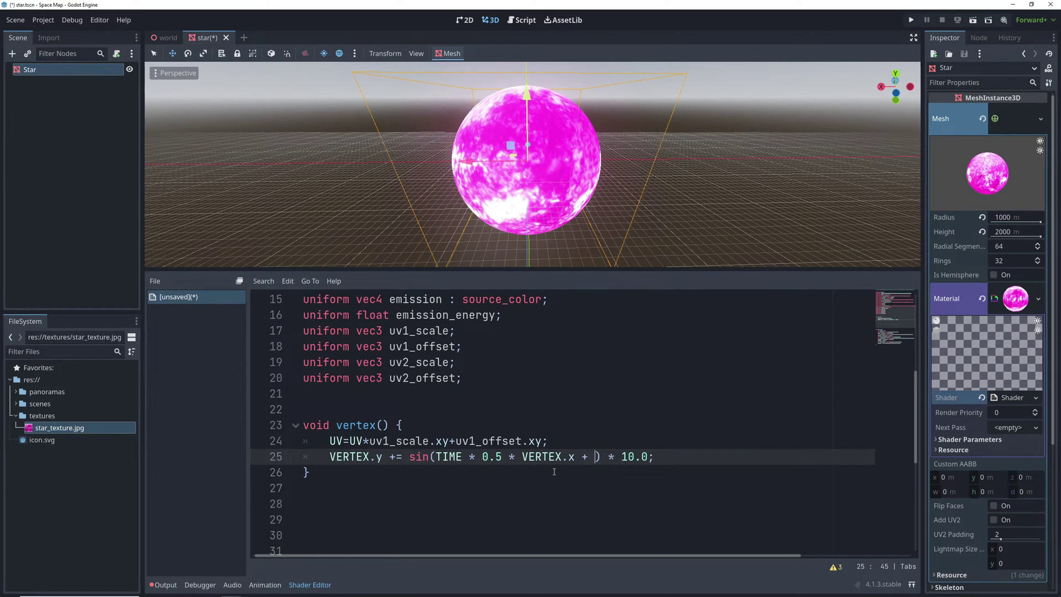
pyautogui.write(' + VERTEX.z)')
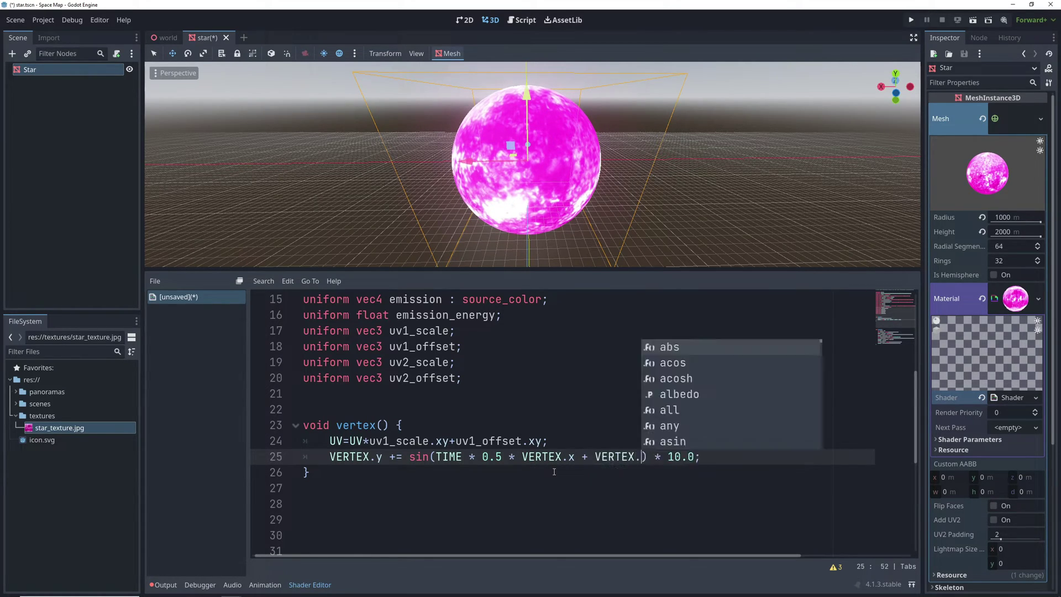
pyautogui.write(')')
pyautogui.click(523, 457)
pyautogui.write('(')
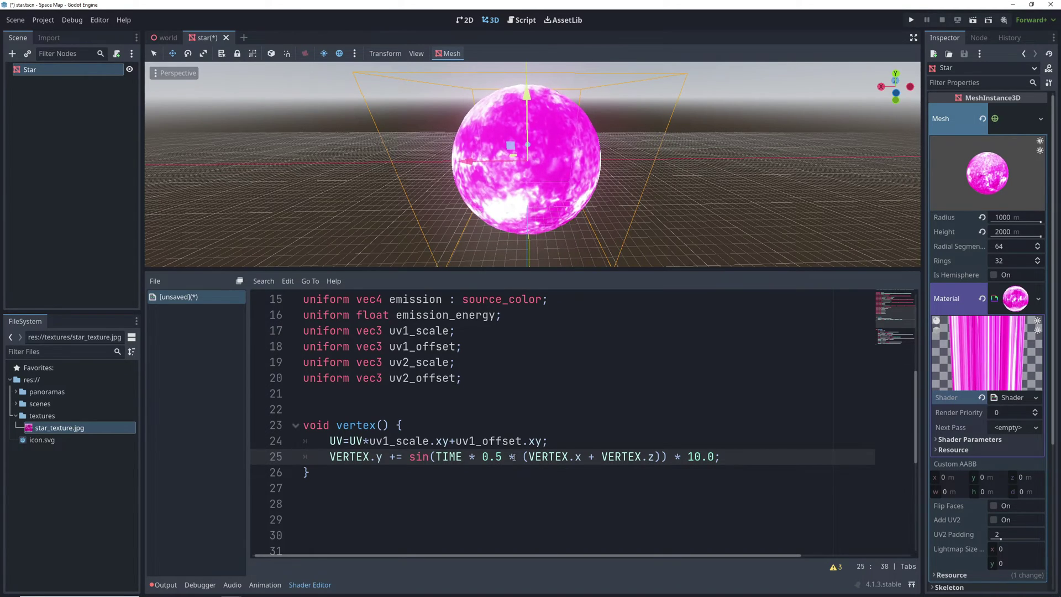
pyautogui.press('BackSpace')
pyautogui.write('+')
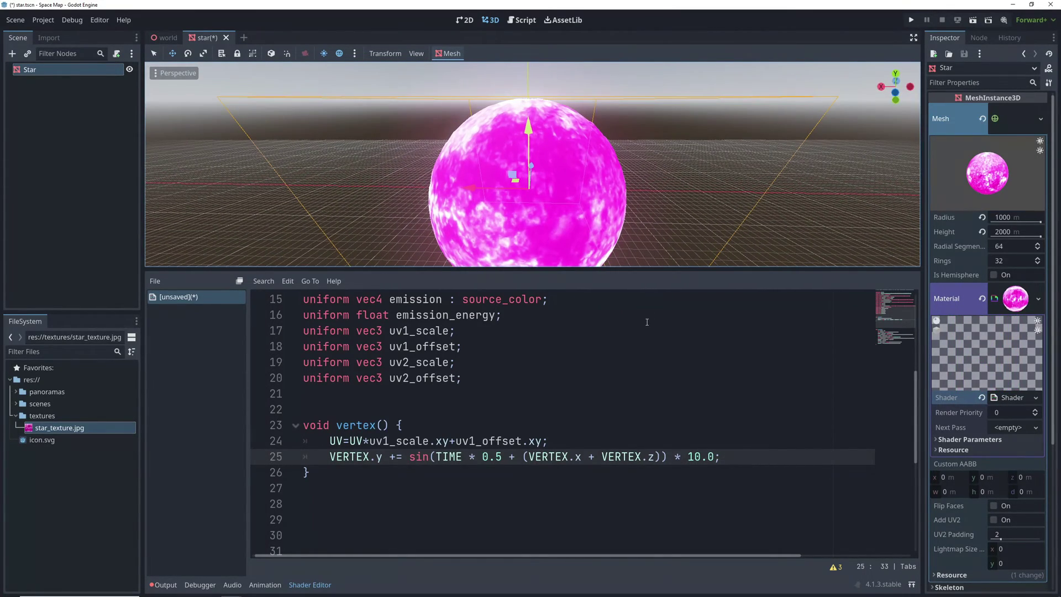
pyautogui.moveTo(740, 456); pyautogui.dragTo(328, 456)
pyautogui.click(750, 456)
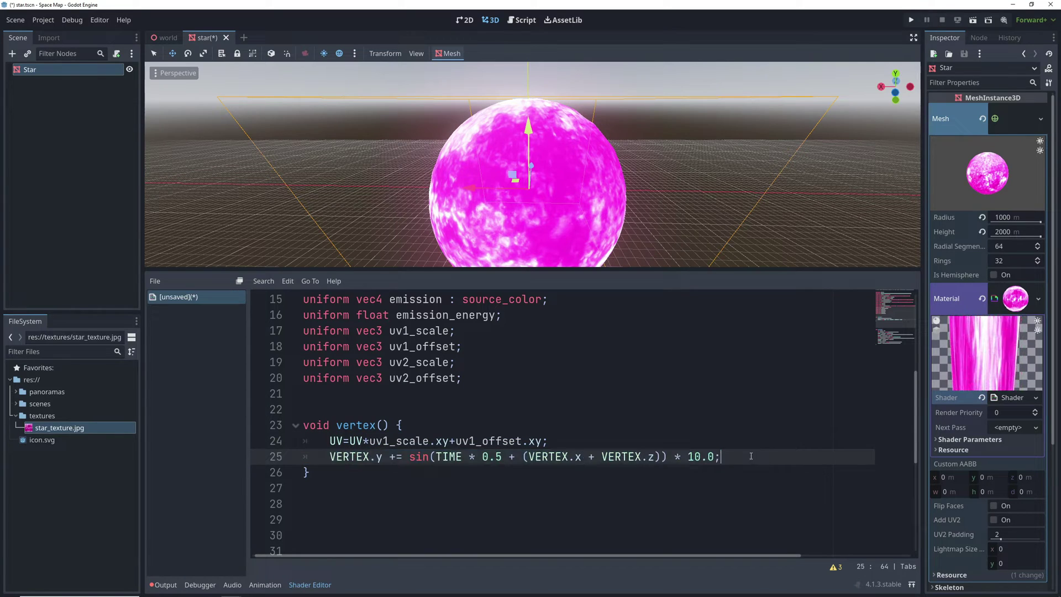
# Step: Duplicate the VERTEX.y line and rewrite lines 25–27 so each axis uses the other two axes
pyautogui.hotkey('ctrl', 'shift', 'd')
pyautogui.hotkey('ctrl', 'shift', 'd')
pyautogui.click(381, 472)
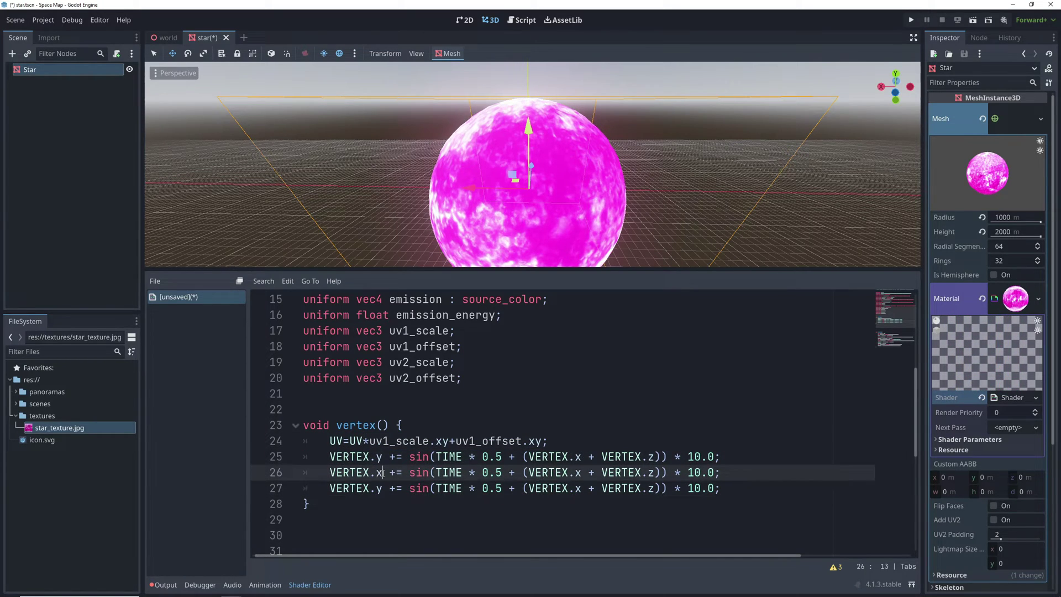
pyautogui.press('Down')
pyautogui.press('BackSpace')
pyautogui.write('z')
pyautogui.click(581, 472)
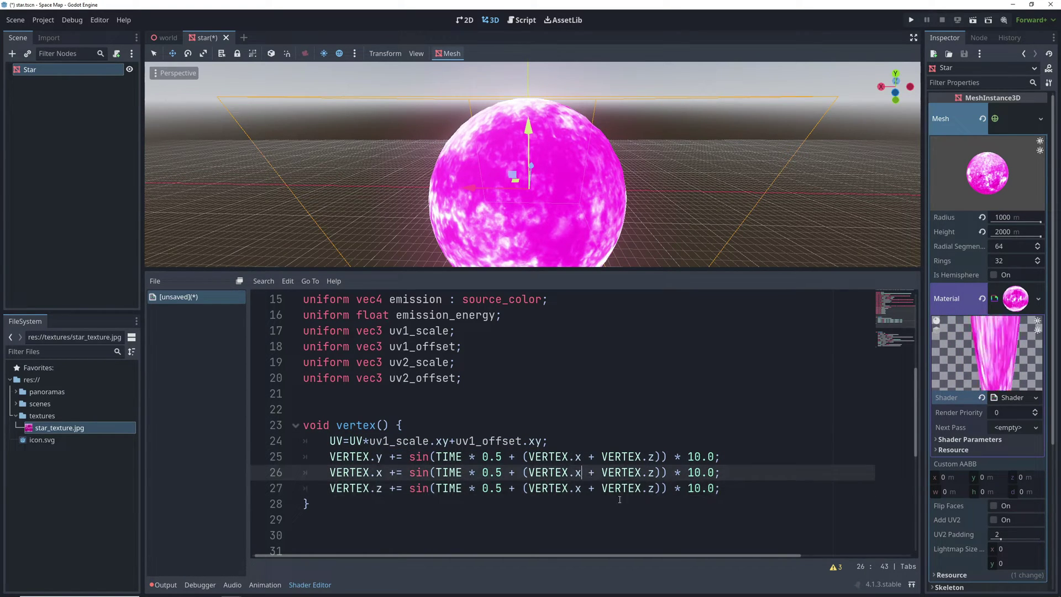
pyautogui.press('BackSpace')
pyautogui.write('y')
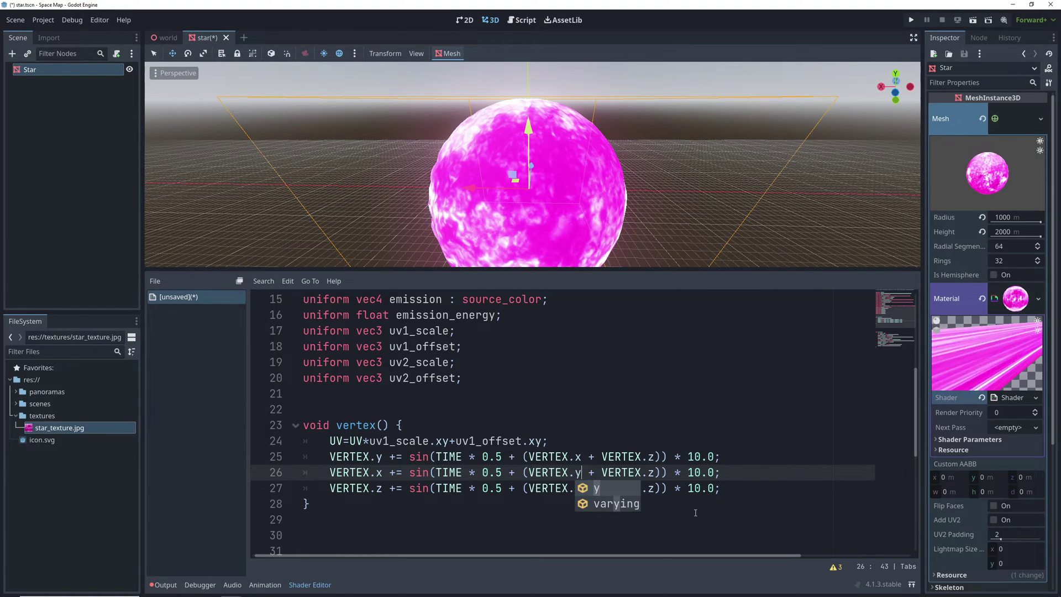
pyautogui.press('Escape')
pyautogui.press('Down')
pyautogui.press('BackSpace')
pyautogui.write('x')
pyautogui.click(657, 488)
pyautogui.press('BackSpace')
pyautogui.write('y')
# Step: Add the scaling factor inside the sine parentheses on line 25
pyautogui.click(729, 457)
pyautogui.moveTo(699, 232); pyautogui.dragTo(679, 265, button='middle')
pyautogui.click(661, 456)
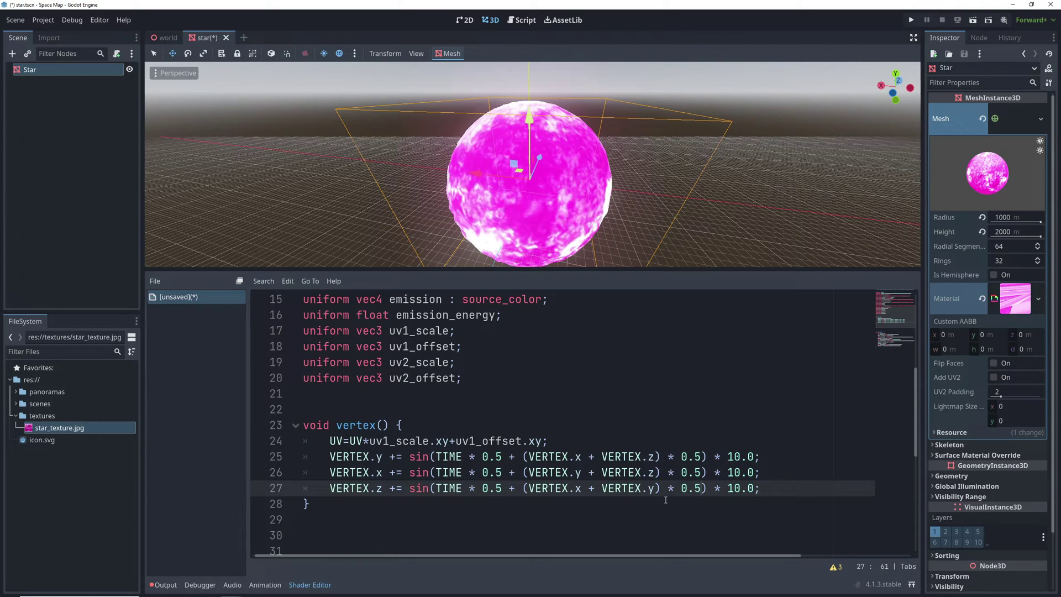
pyautogui.click(664, 500)
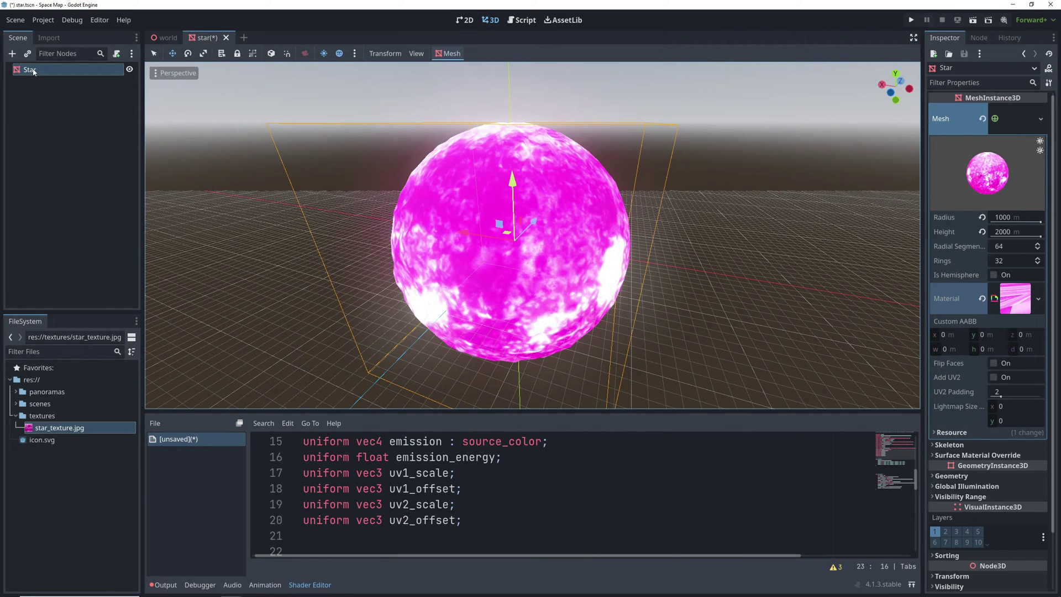
# Step: Add an AnimationPlayer as a child of the Star node
pyautogui.rightClick(33, 70)
pyautogui.click(59, 94)
pyautogui.write('Animation')
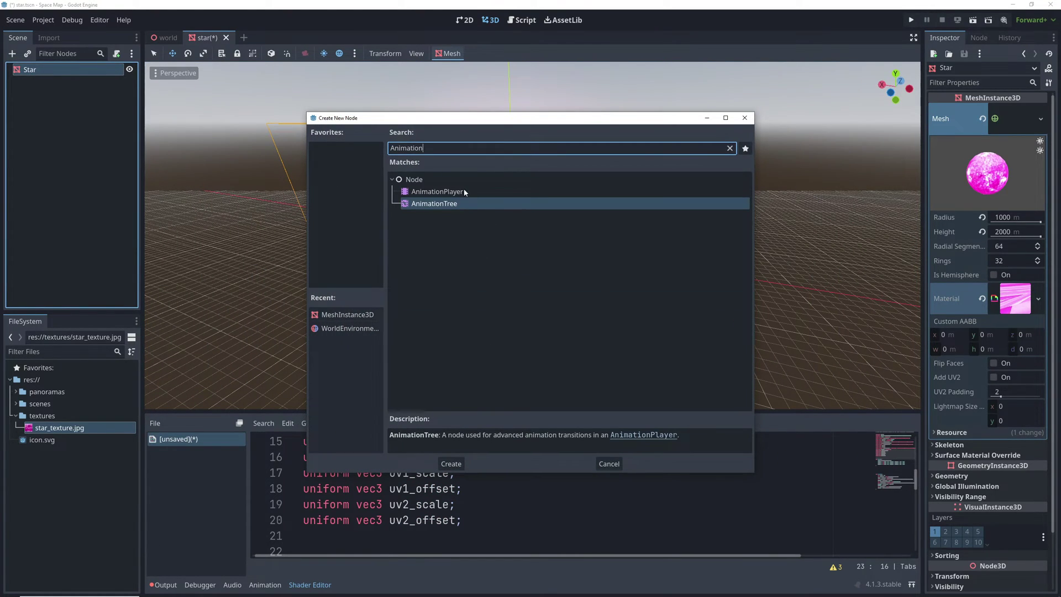
pyautogui.press('Up')
pyautogui.press('Return')
# Step: Create a new animation named ROTATE with a length of 1000 seconds
pyautogui.click(287, 422)
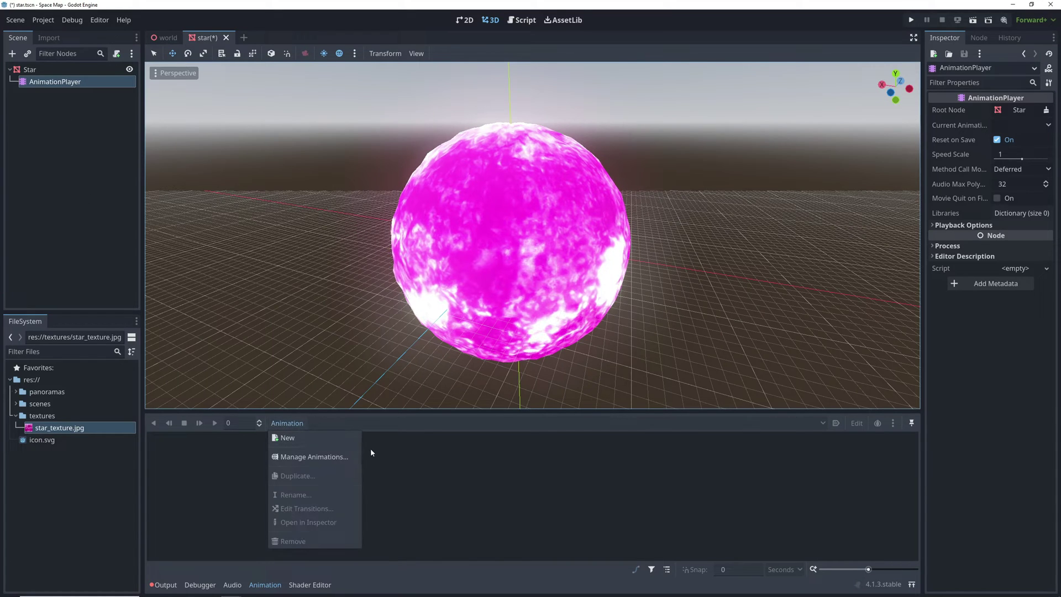
pyautogui.click(285, 436)
pyautogui.write('ROTATE')
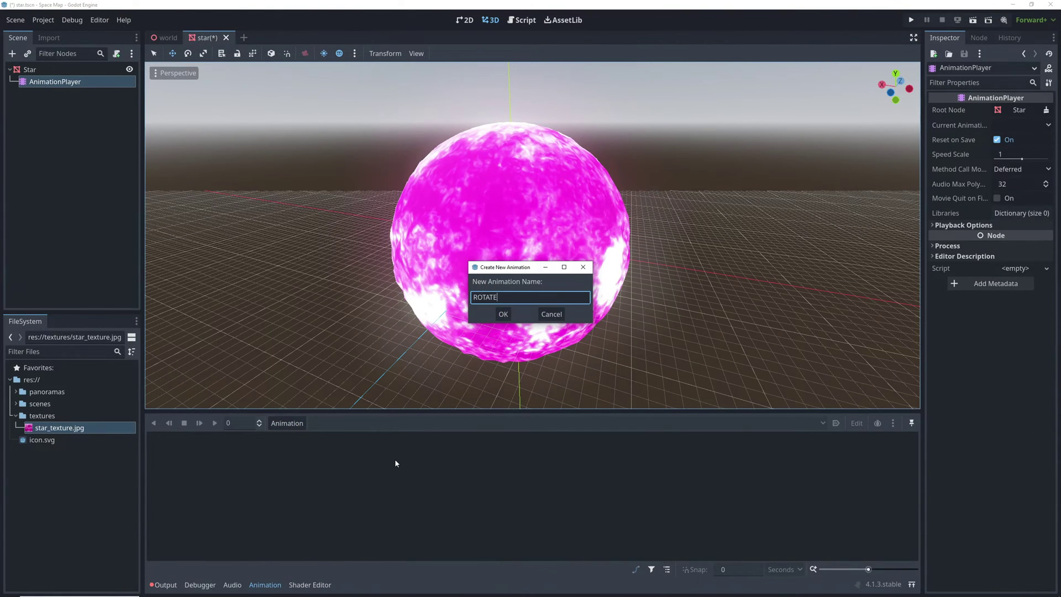
pyautogui.press('Return')
pyautogui.write('0')
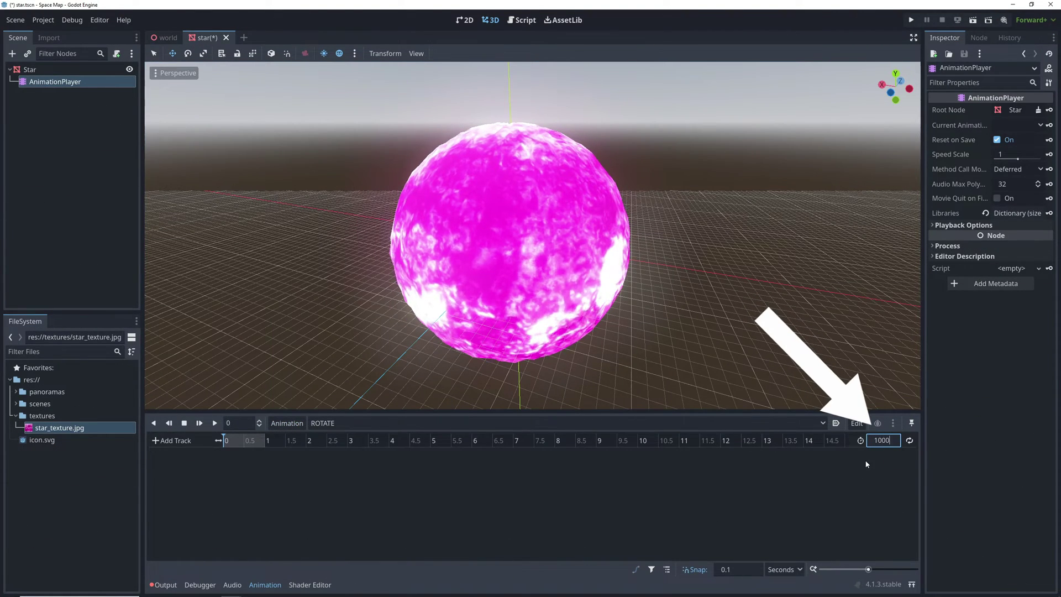
pyautogui.write('00')
pyautogui.press('Return')
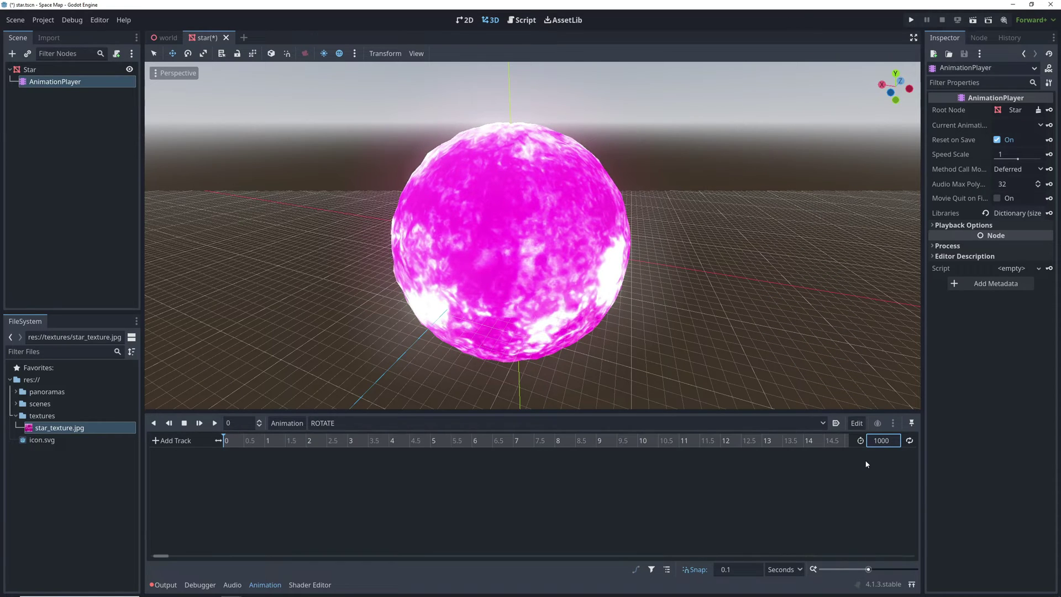
# Step: Add a property track for the Star's rotation property
pyautogui.click(172, 441)
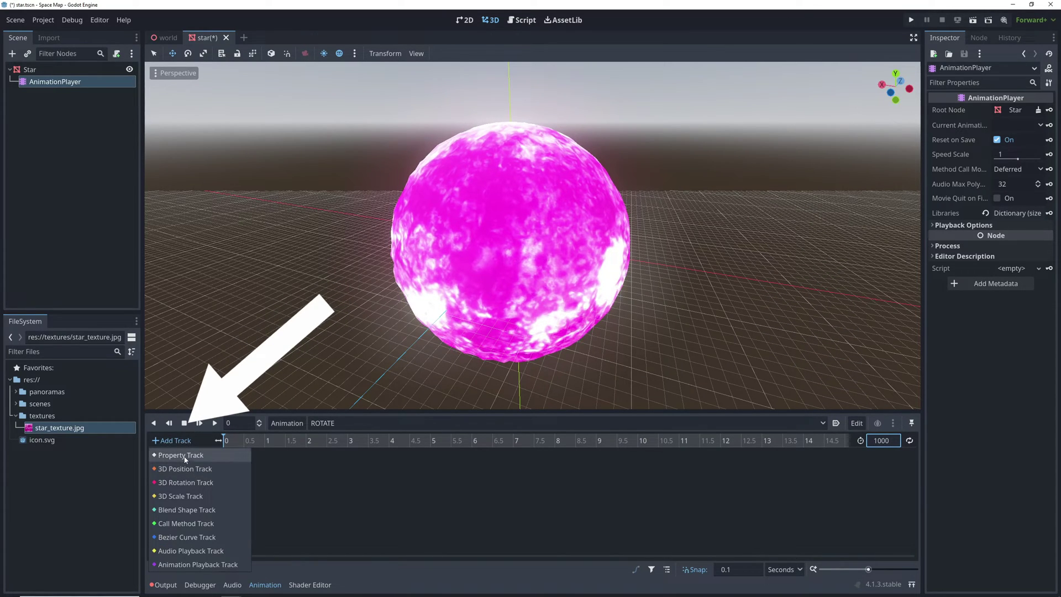
pyautogui.click(178, 454)
pyautogui.doubleClick(469, 148)
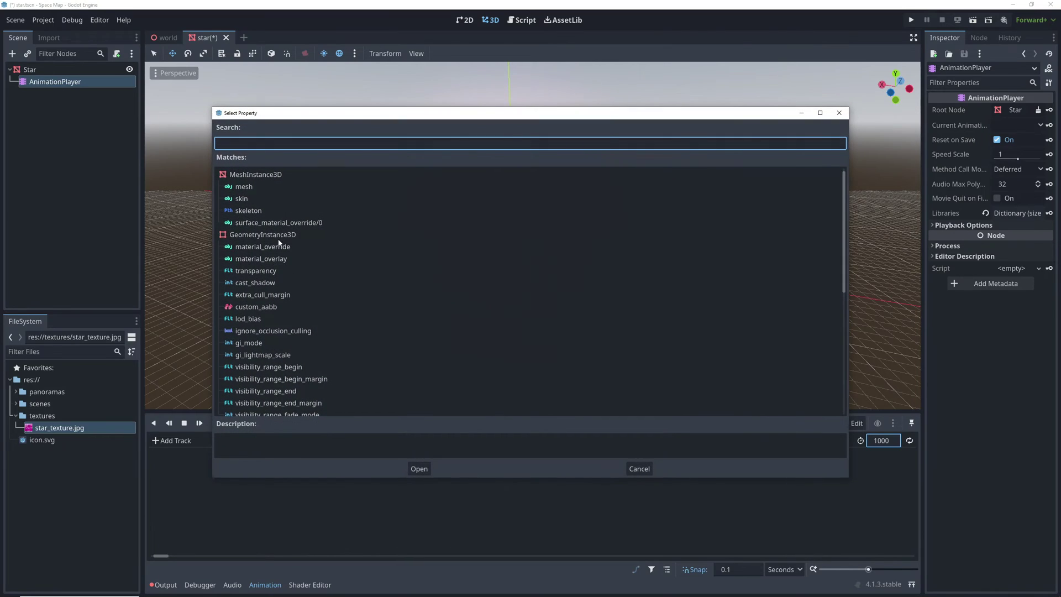
pyautogui.write('rotation')
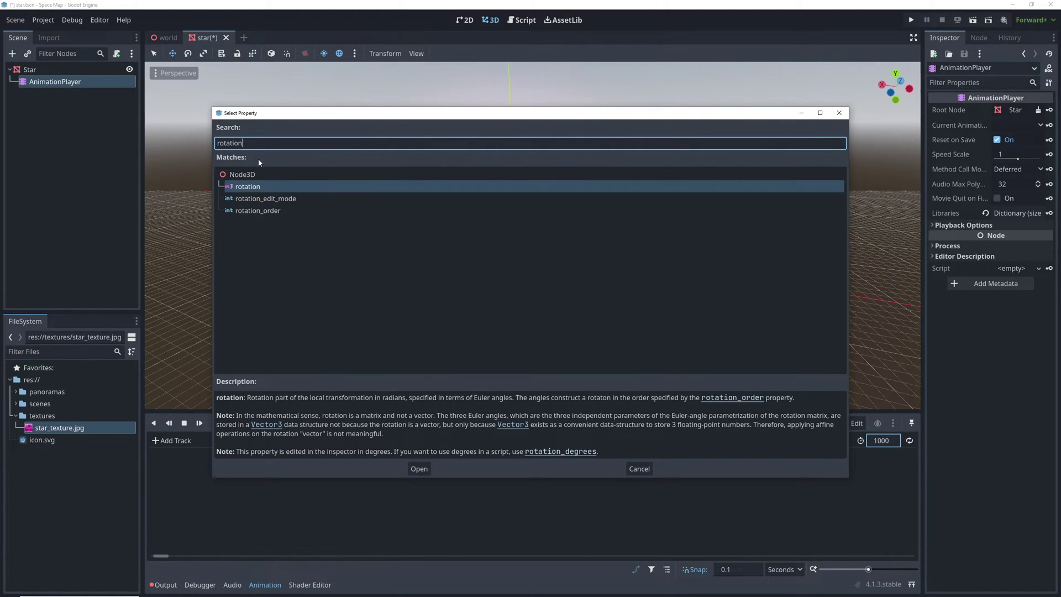
pyautogui.doubleClick(258, 187)
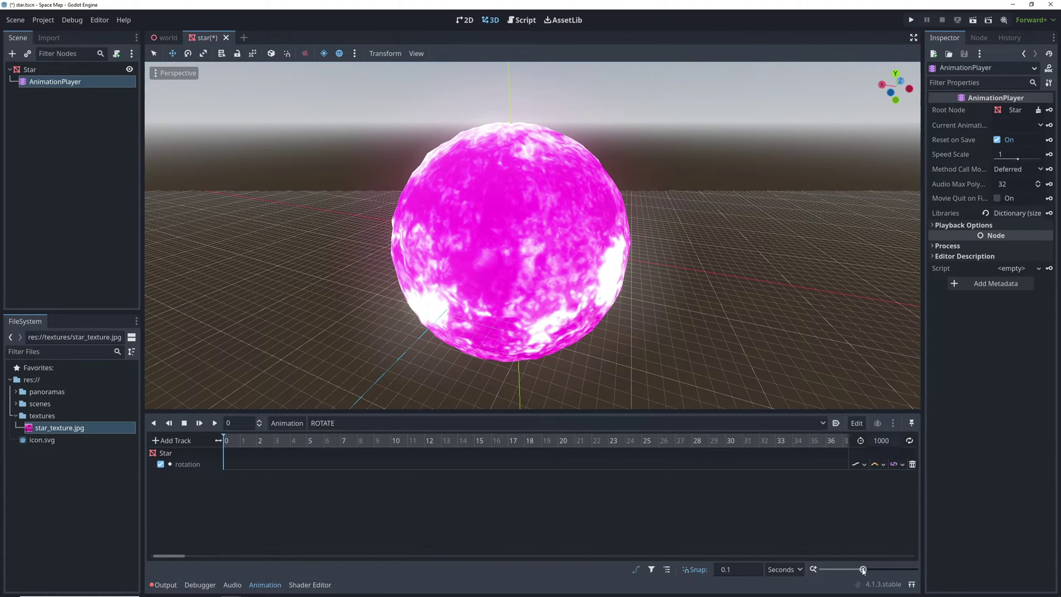
# Step: Insert rotation keyframes at time 0 and time 1000 on the rotation track
pyautogui.moveTo(867, 569); pyautogui.dragTo(833, 569)
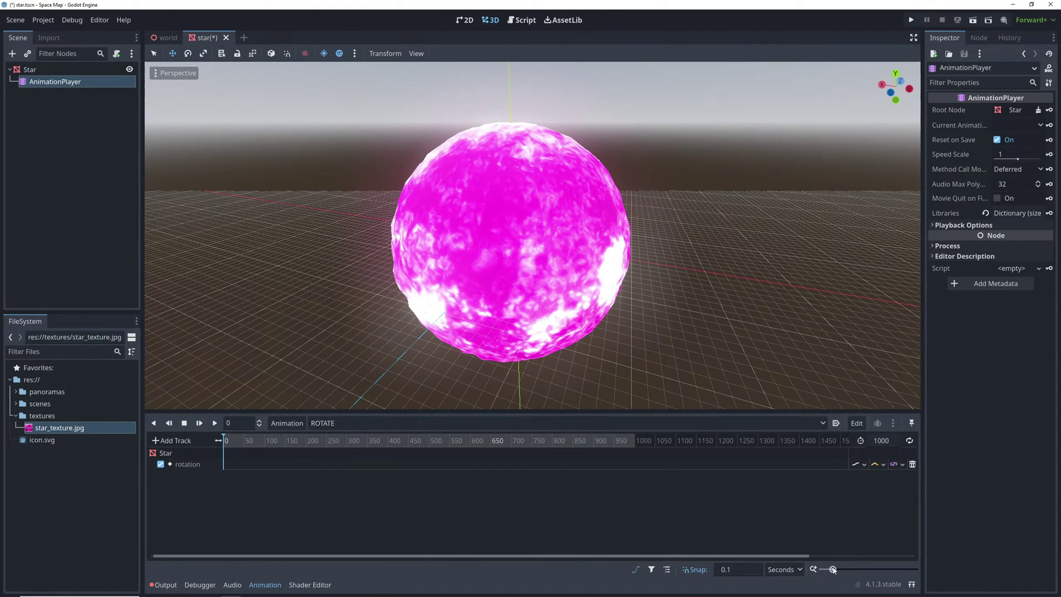
pyautogui.rightClick(223, 464)
pyautogui.click(243, 471)
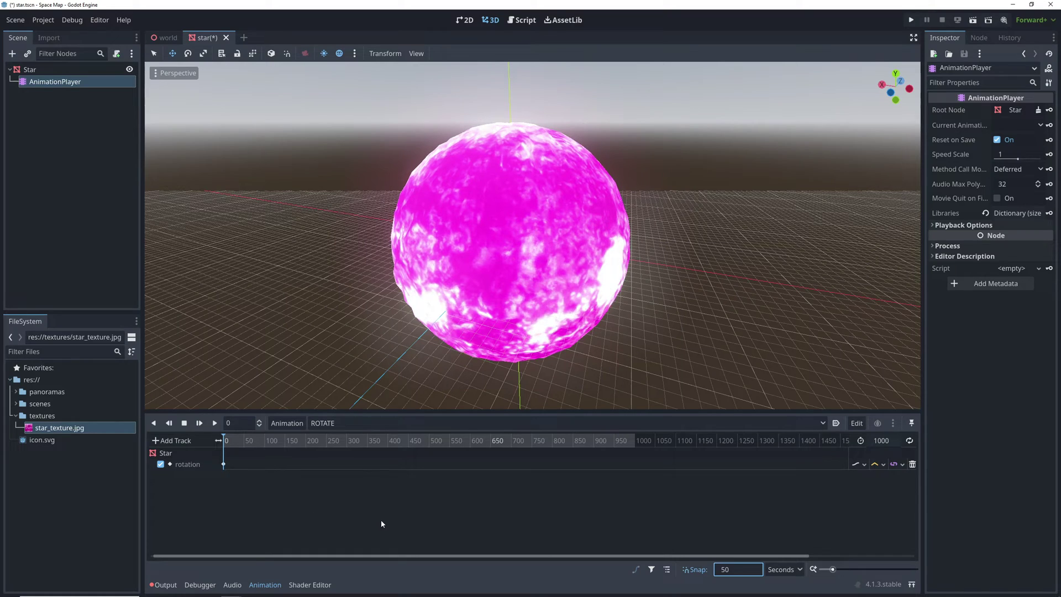
pyautogui.rightClick(635, 463)
pyautogui.click(654, 471)
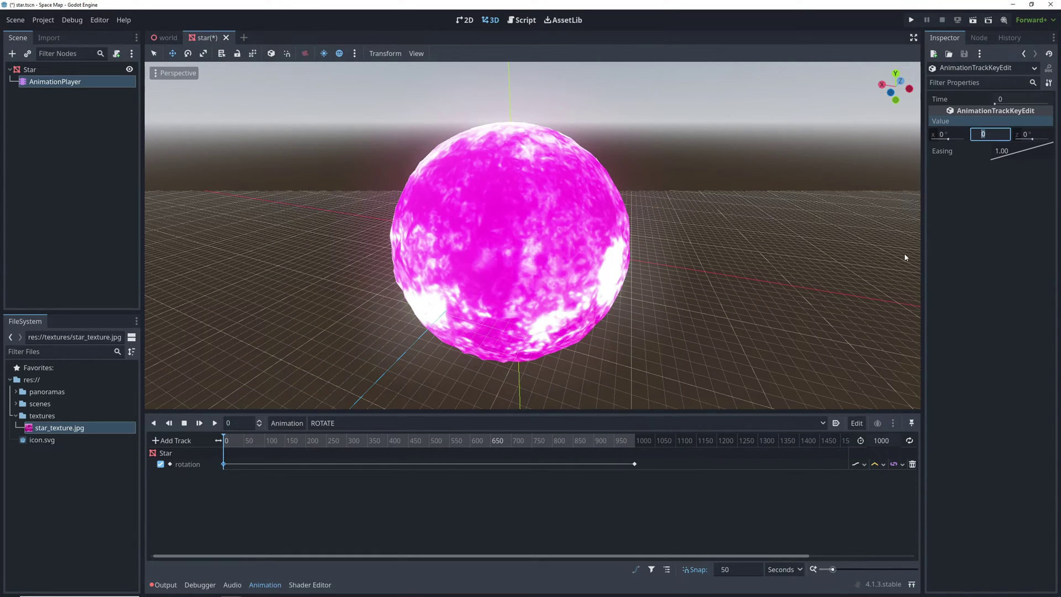
# Step: Set the 1000-second key's y rotation to 360 and enable Autoplay on Load
pyautogui.press('Return')
pyautogui.click(635, 463)
pyautogui.click(1000, 134)
pyautogui.write('360')
pyautogui.press('Return')
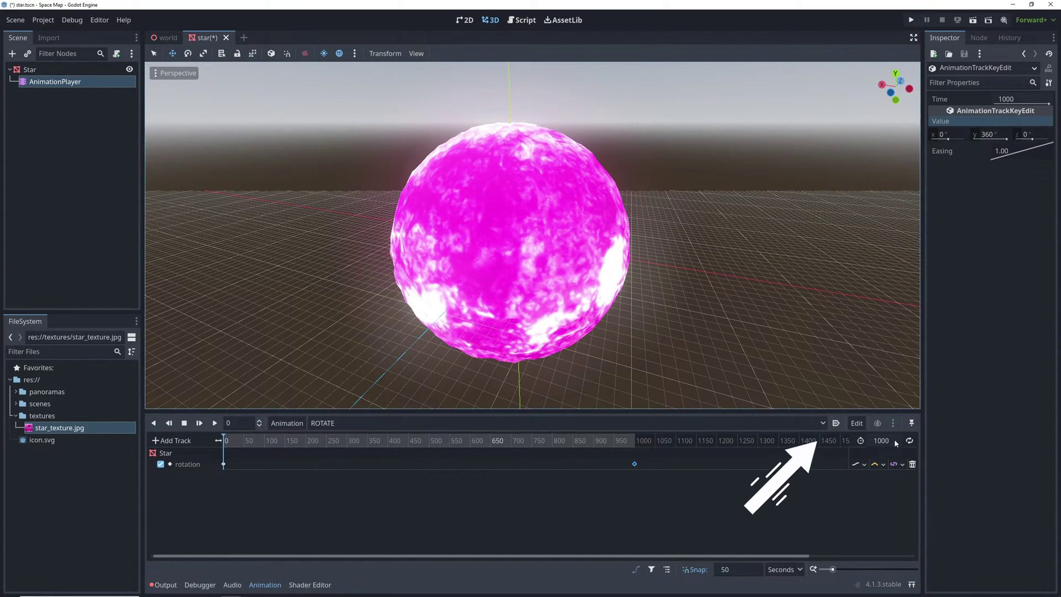
pyautogui.click(835, 423)
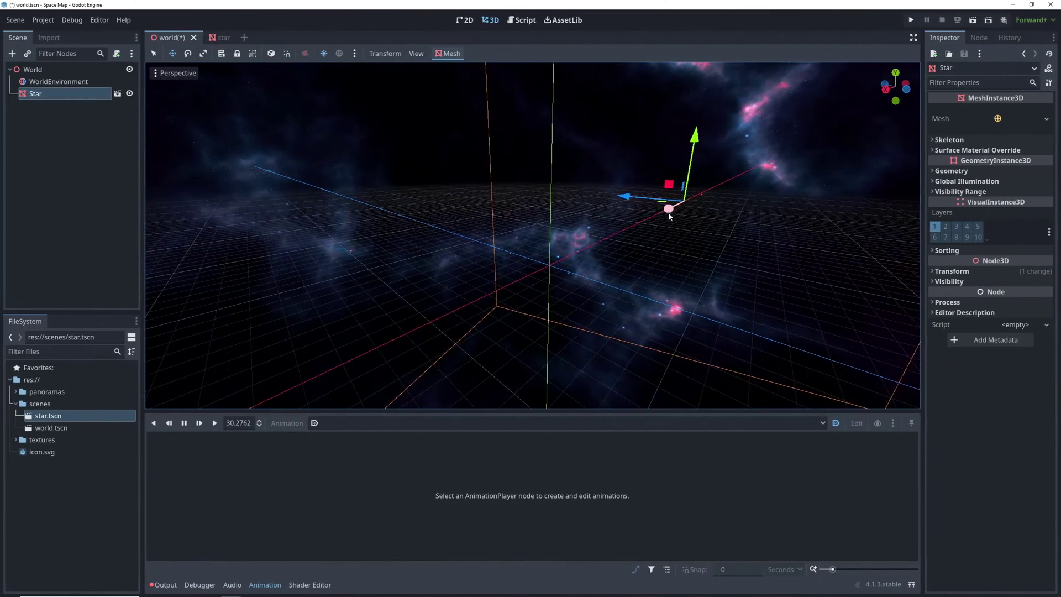
# Step: Drag the Star far out along its X axis gizmo
pyautogui.moveTo(576, 211); pyautogui.dragTo(657, 159)
pyautogui.moveTo(753, 159); pyautogui.dragTo(753, 160)
pyautogui.moveTo(753, 160); pyautogui.dragTo(648, 247, button='middle')
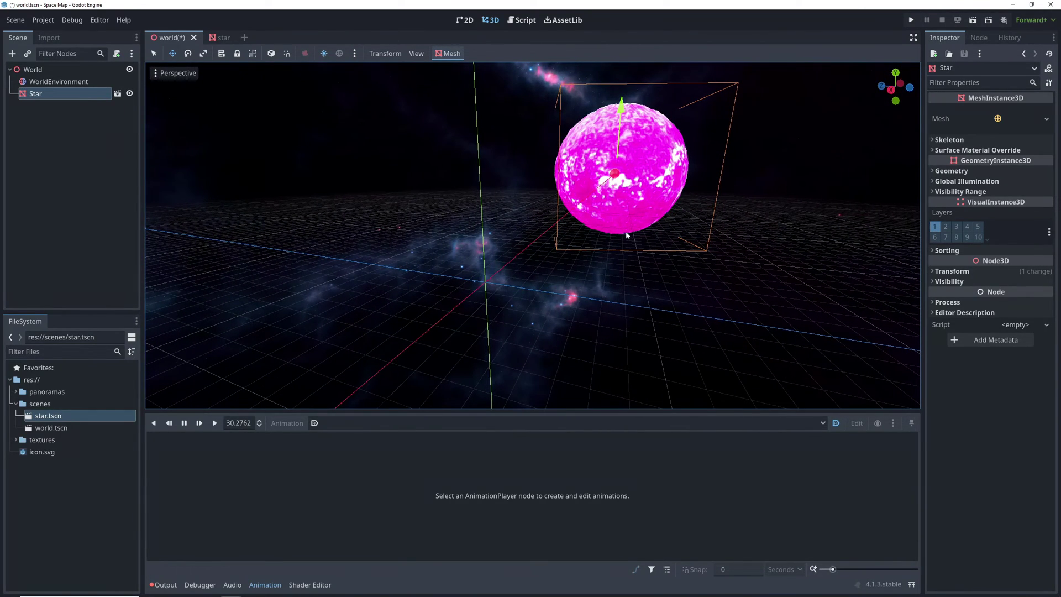
# Step: Set the viewport's View Z-Far to 80000 in View Settings
pyautogui.click(414, 54)
pyautogui.click(443, 207)
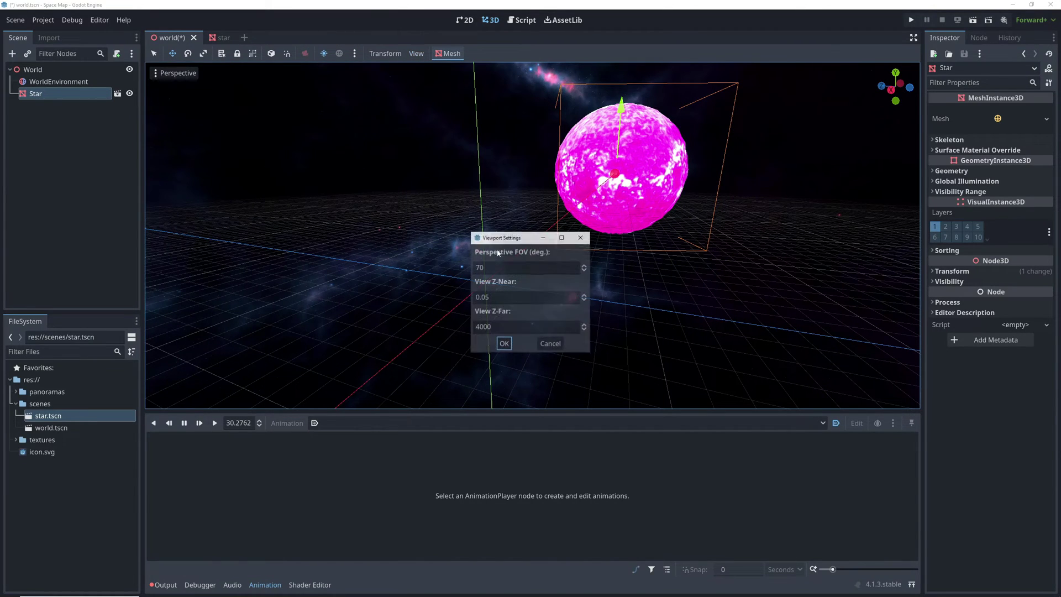
pyautogui.click(499, 326)
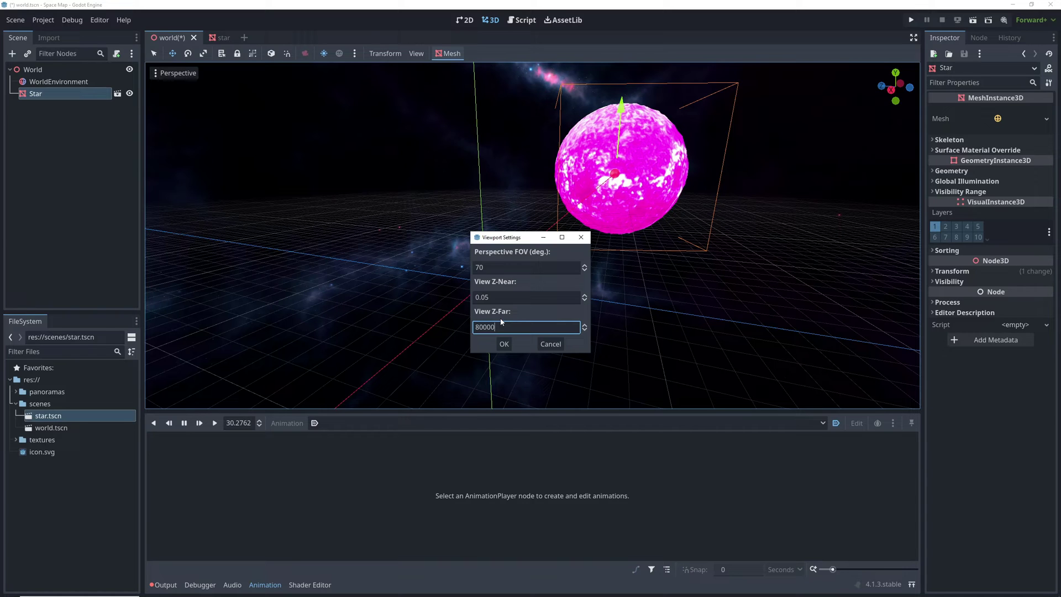
pyautogui.click(504, 344)
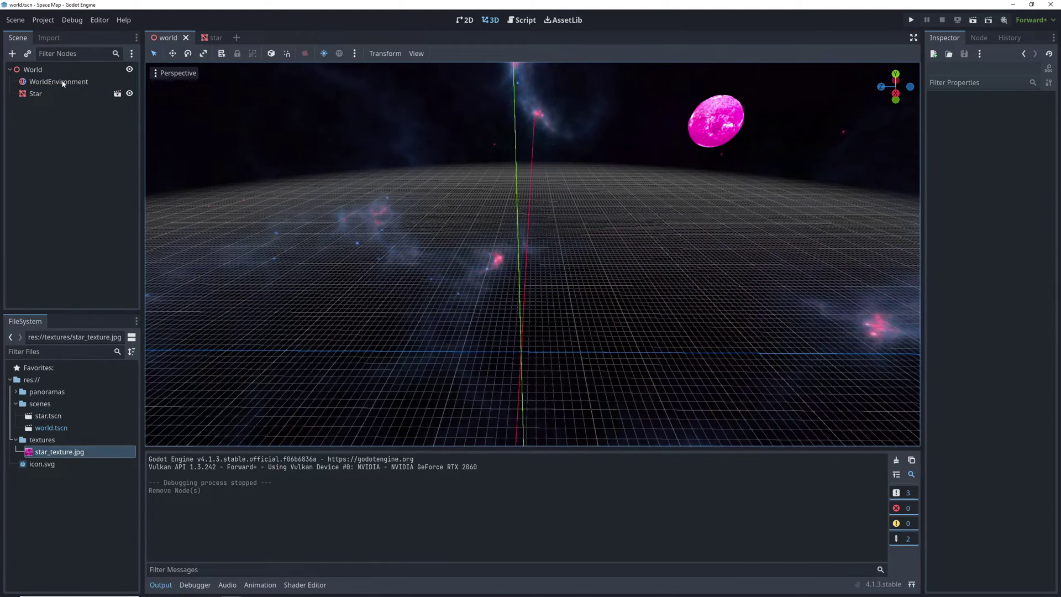
# Step: Add a Camera3D under World and set its Far distance to 80000
pyautogui.rightClick(60, 69)
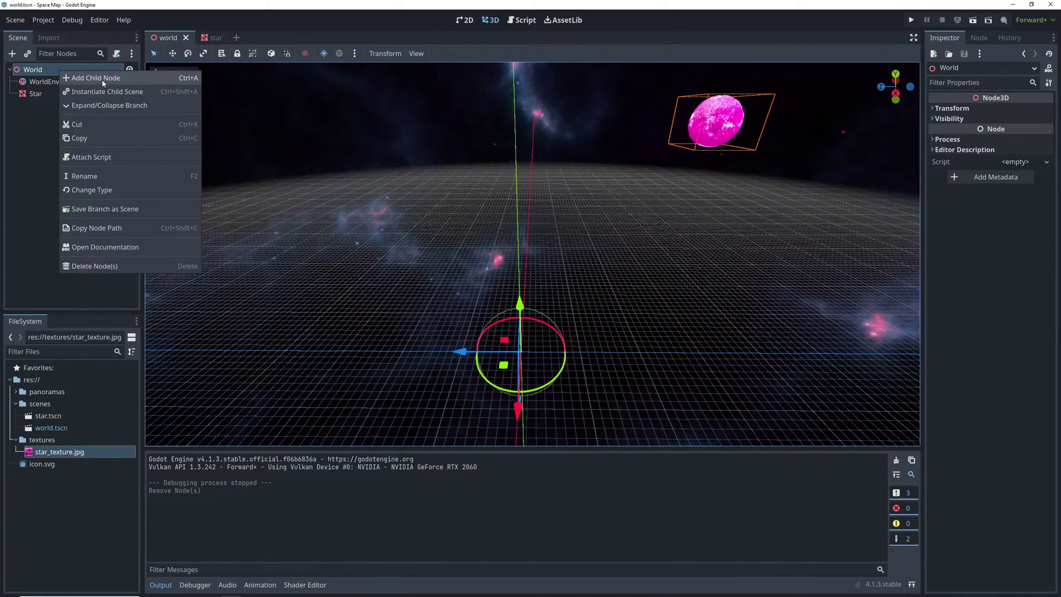
pyautogui.click(102, 78)
pyautogui.doubleClick(442, 240)
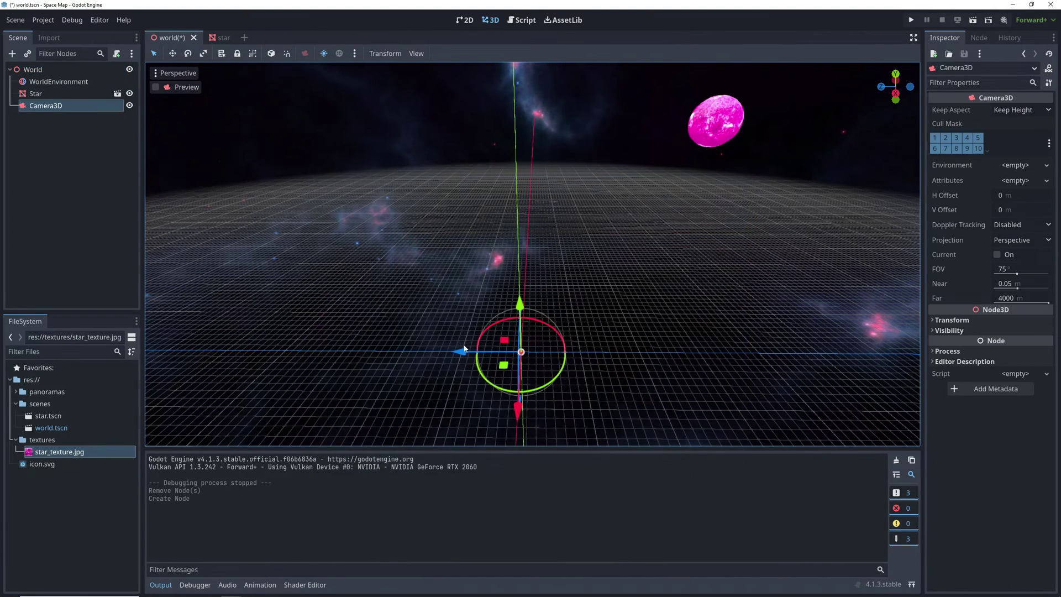
pyautogui.click(1007, 298)
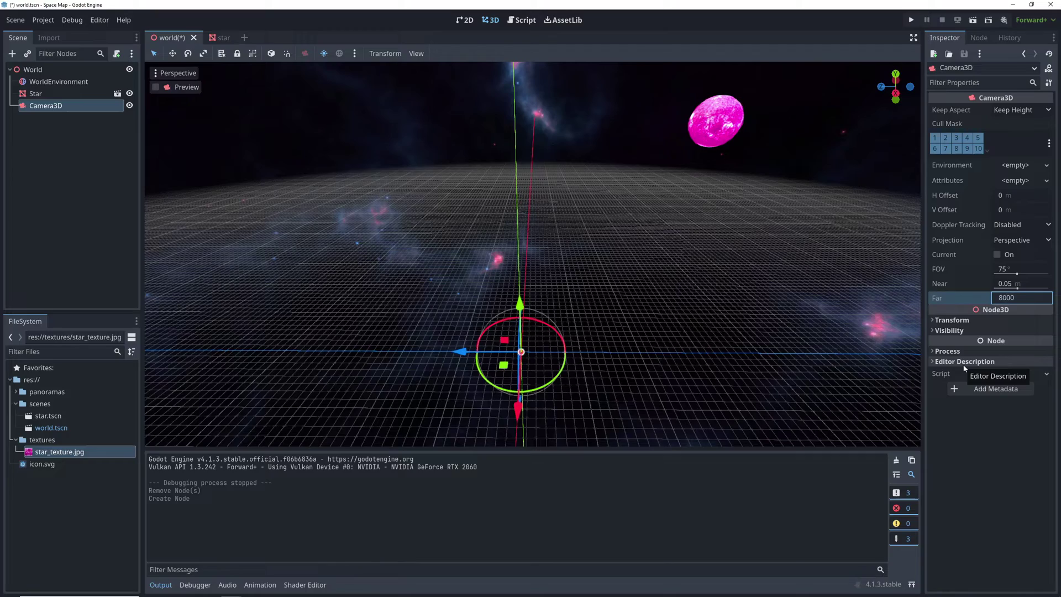
# Step: Rotate the camera to face the star, checking through camera preview
pyautogui.moveTo(670, 296); pyautogui.dragTo(580, 265, button='middle')
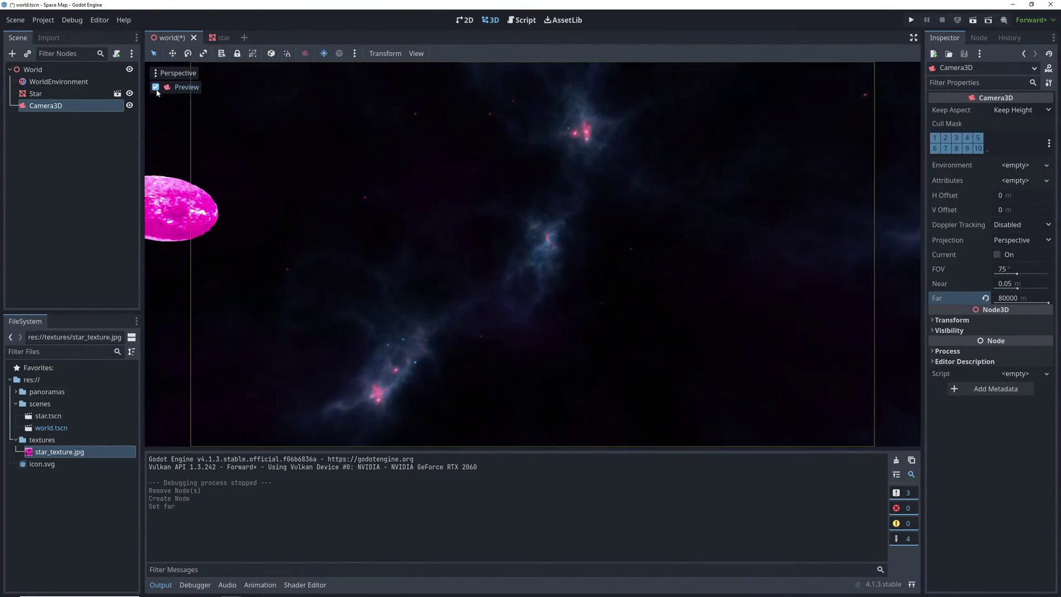
pyautogui.click(155, 87)
pyautogui.click(156, 87)
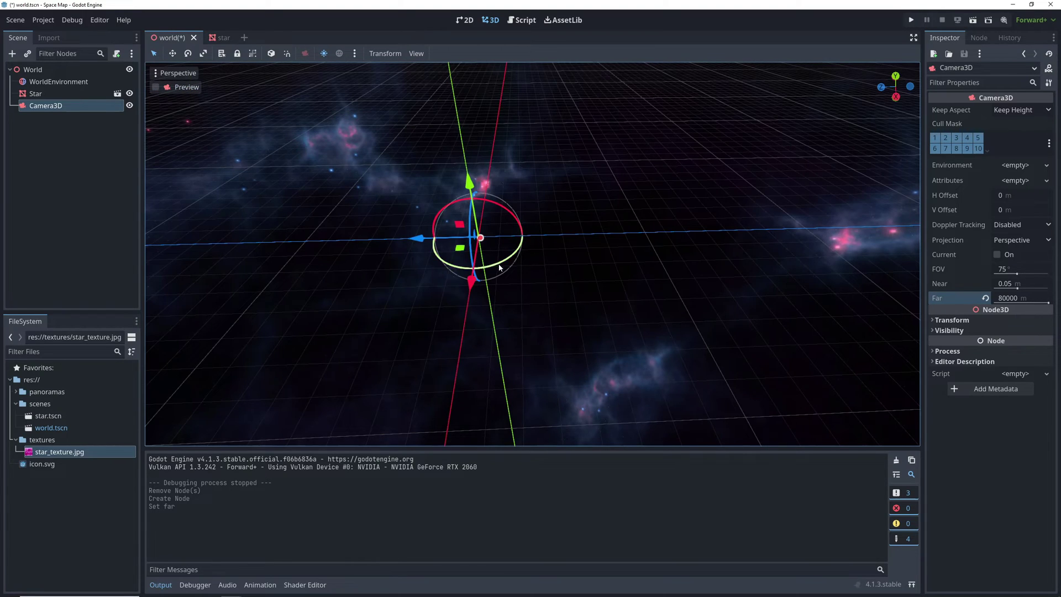
pyautogui.moveTo(498, 268); pyautogui.dragTo(529, 252)
pyautogui.click(155, 87)
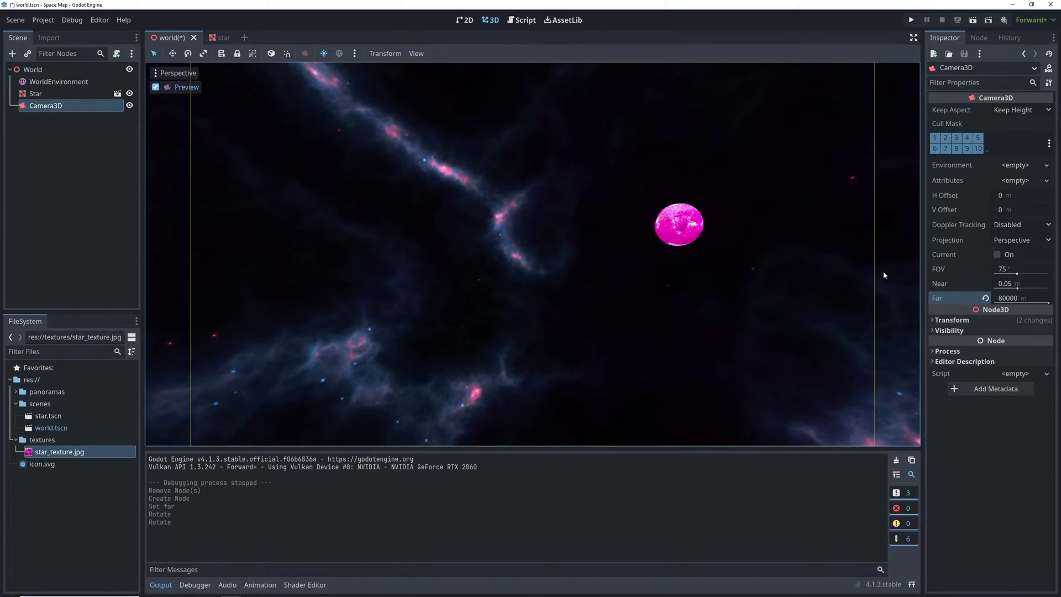
# Step: Set the WorldEnvironment background energy multiplier to 0.8
pyautogui.click(40, 82)
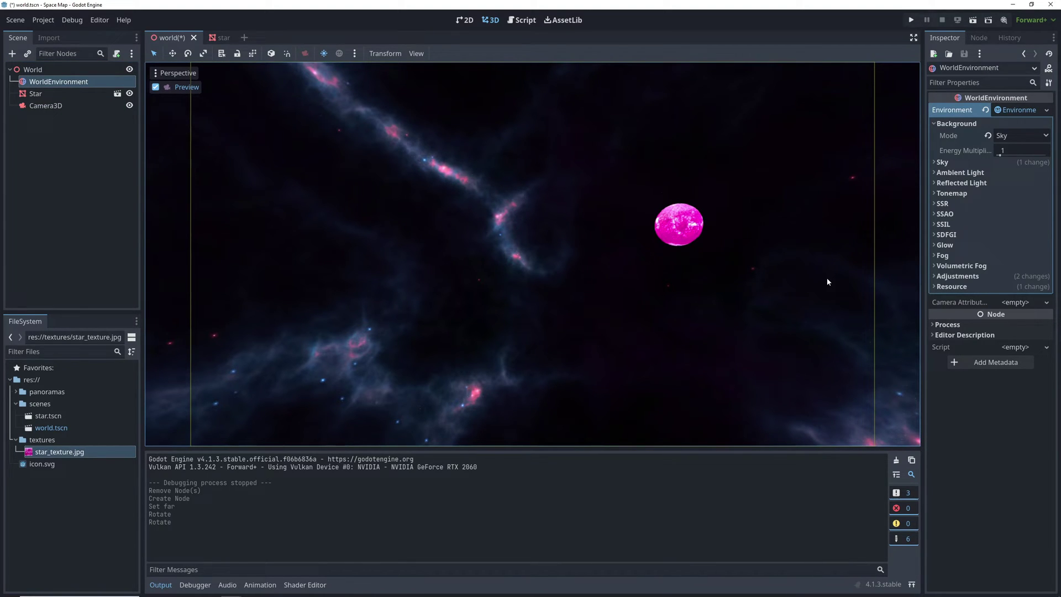
pyautogui.click(1014, 149)
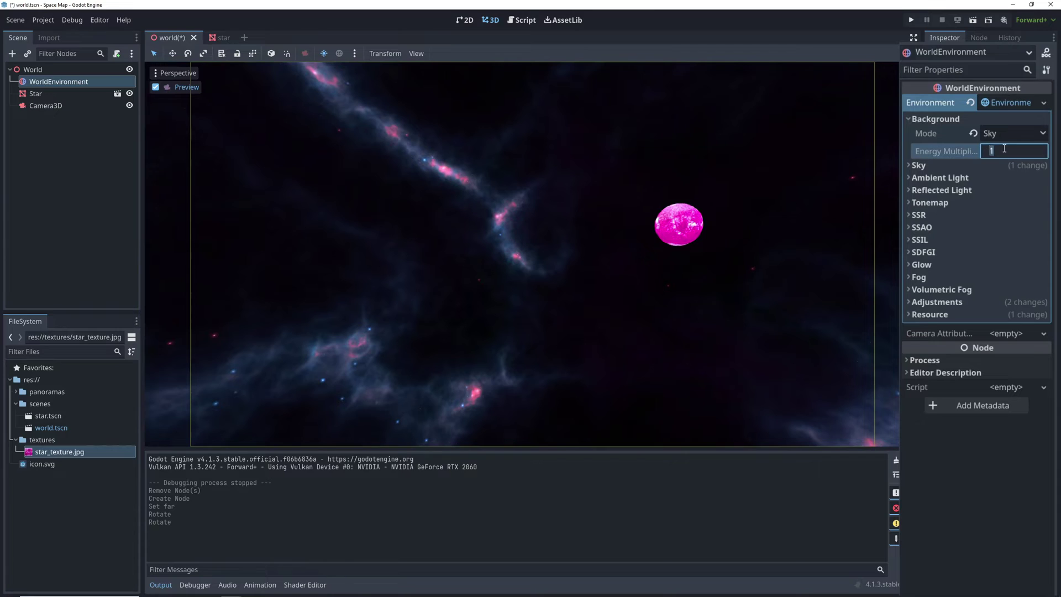
pyautogui.write('0.8')
pyautogui.press('Return')
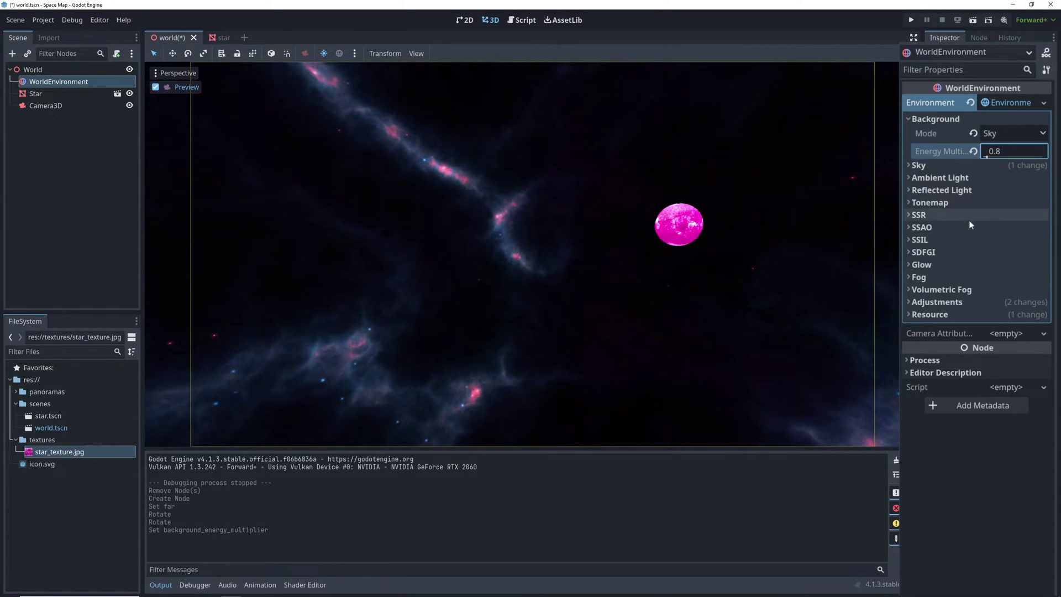
pyautogui.click(911, 119)
# Step: Under Adjustments, set Contrast and Brightness to 1.05
pyautogui.click(931, 268)
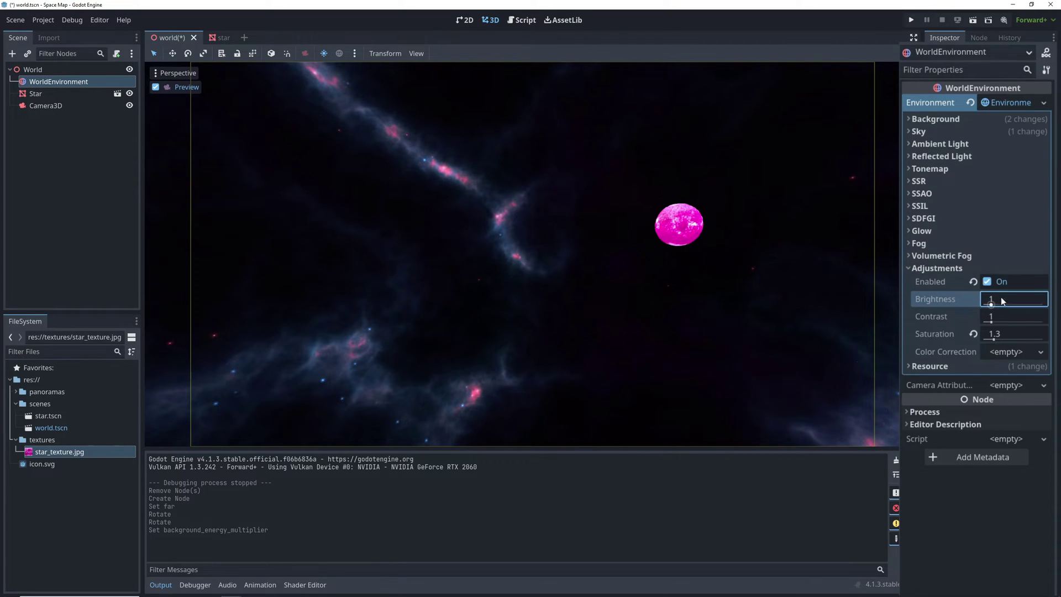
pyautogui.click(1003, 315)
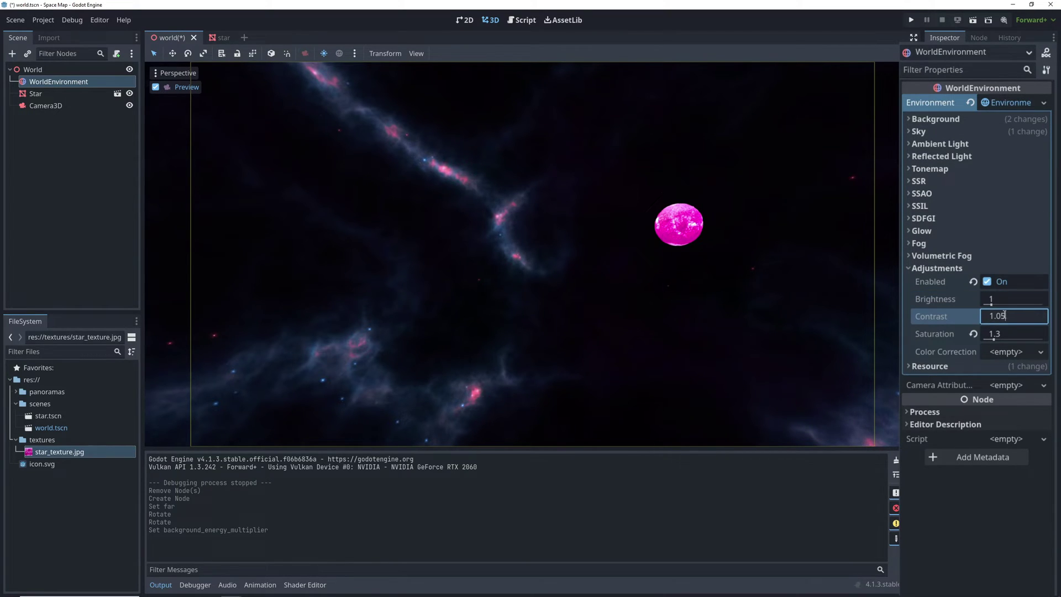
pyautogui.write('.05')
pyautogui.press('Return')
pyautogui.click(1009, 298)
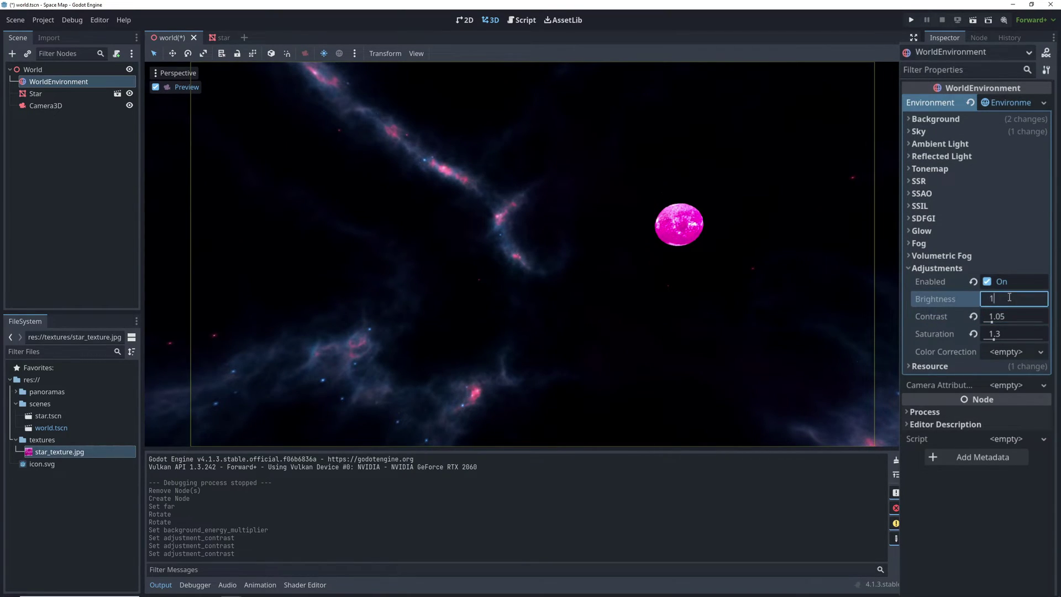
pyautogui.write('1.05')
pyautogui.press('Return')
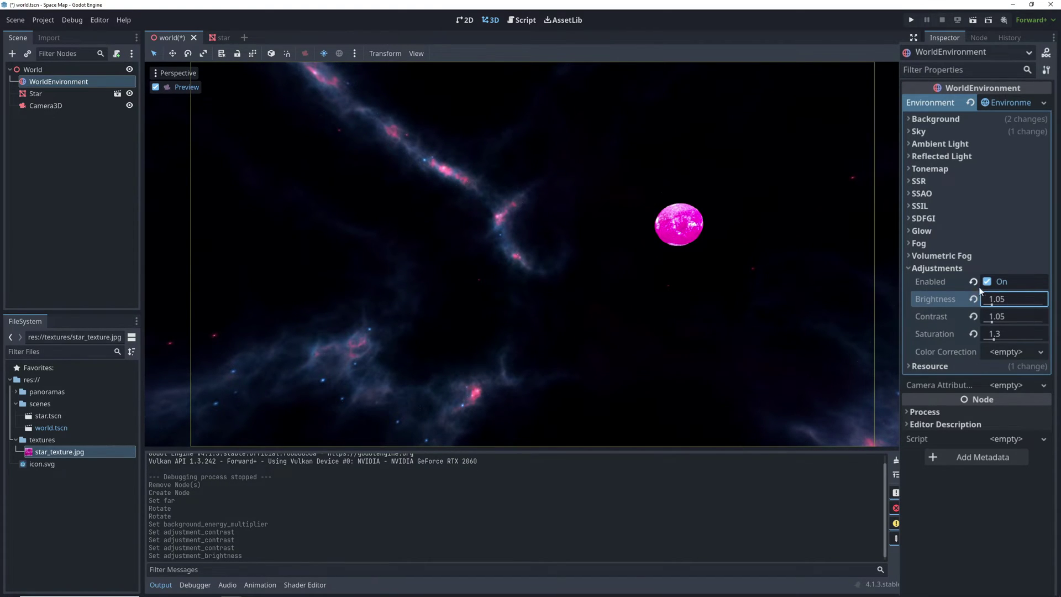
# Step: Enable Glow with Bloom 0.2 and Blend Mode Screen
pyautogui.click(910, 267)
pyautogui.click(920, 231)
pyautogui.click(986, 245)
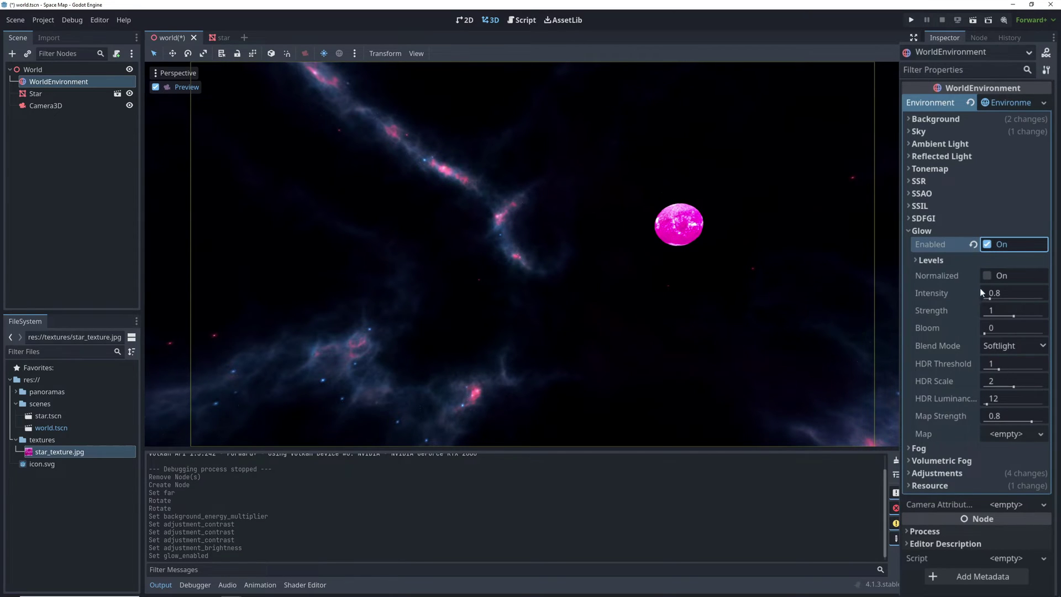
pyautogui.click(998, 328)
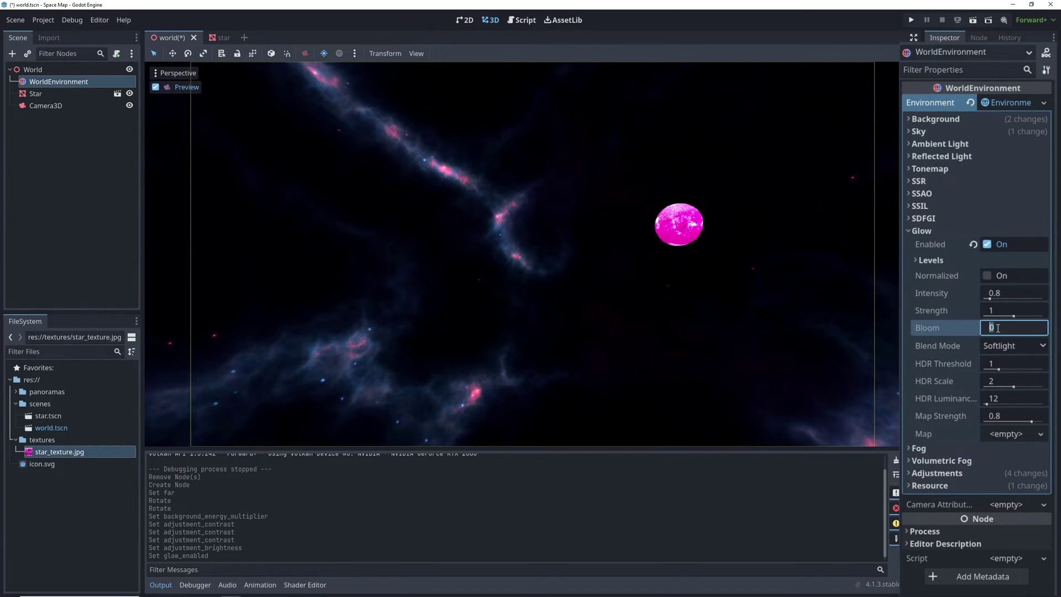
pyautogui.write('0.2')
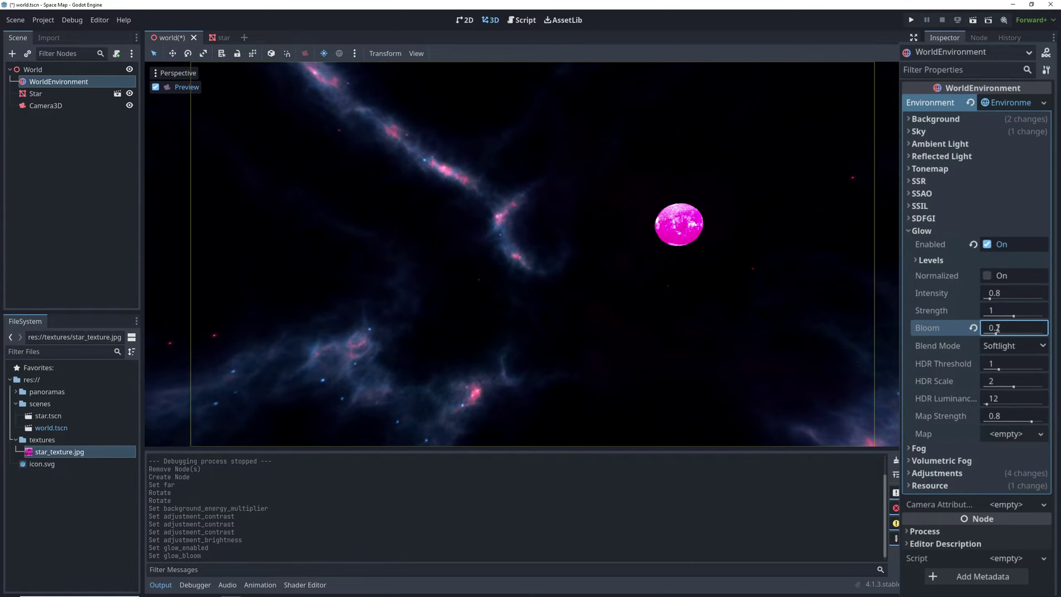
pyautogui.click(1000, 347)
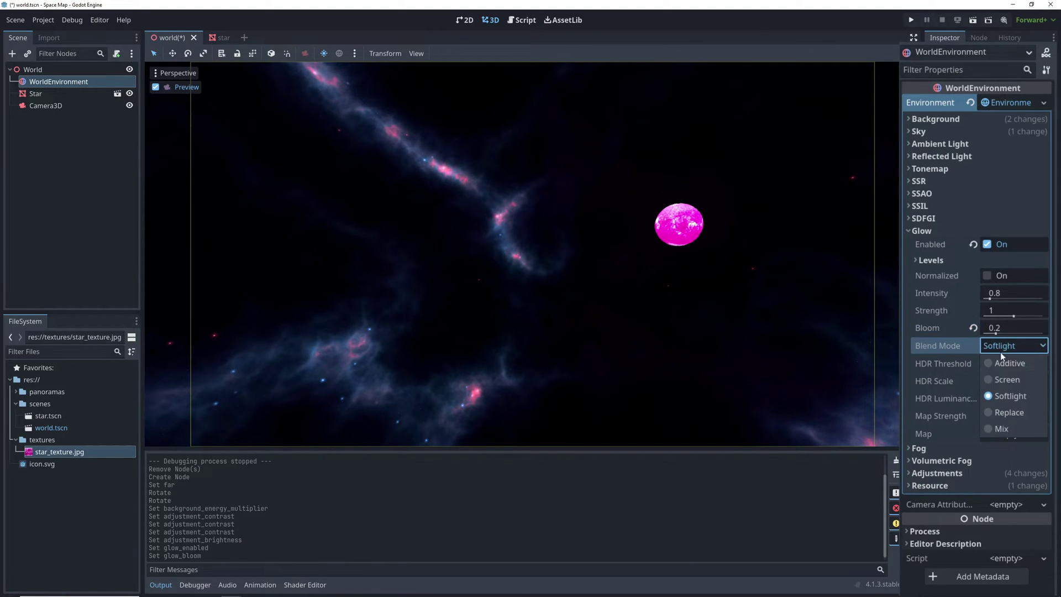
pyautogui.click(997, 380)
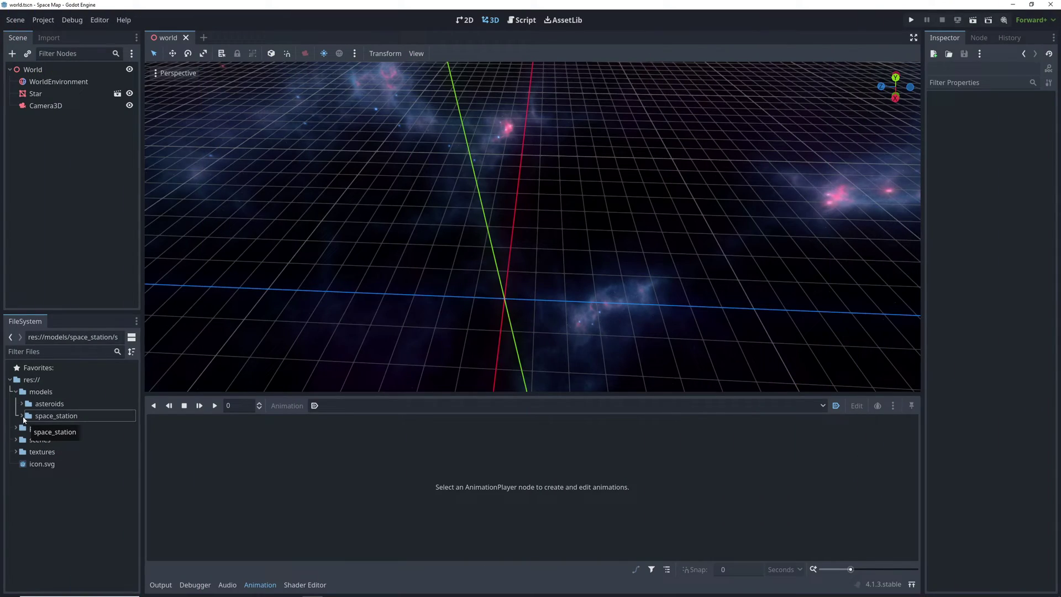
# Step: Expand the models/space_station folder in the FileSystem dock
pyautogui.click(23, 416)
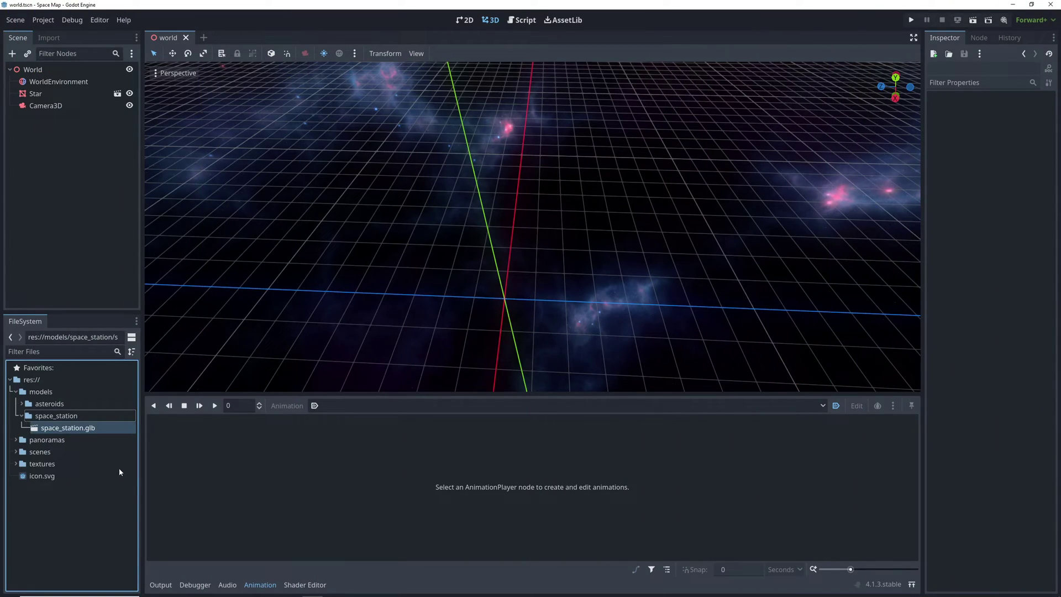
# Step: Reimport space_station.glb and save a new inherited scene as scenes/space_station.tscn
pyautogui.doubleClick(67, 428)
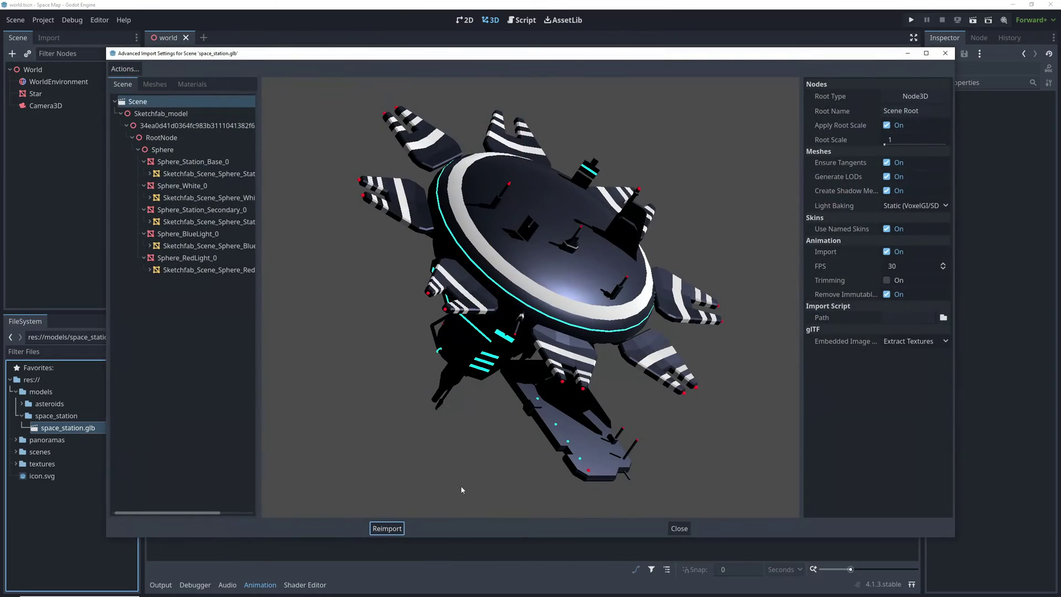
pyautogui.click(388, 529)
pyautogui.rightClick(75, 429)
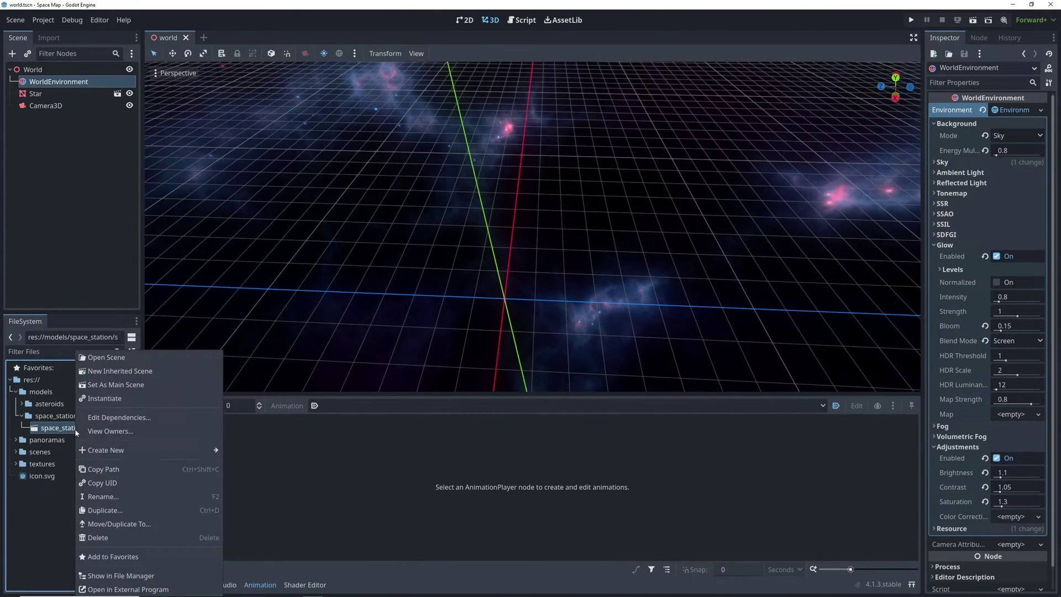
pyautogui.click(146, 373)
pyautogui.hotkey('ctrl', 's')
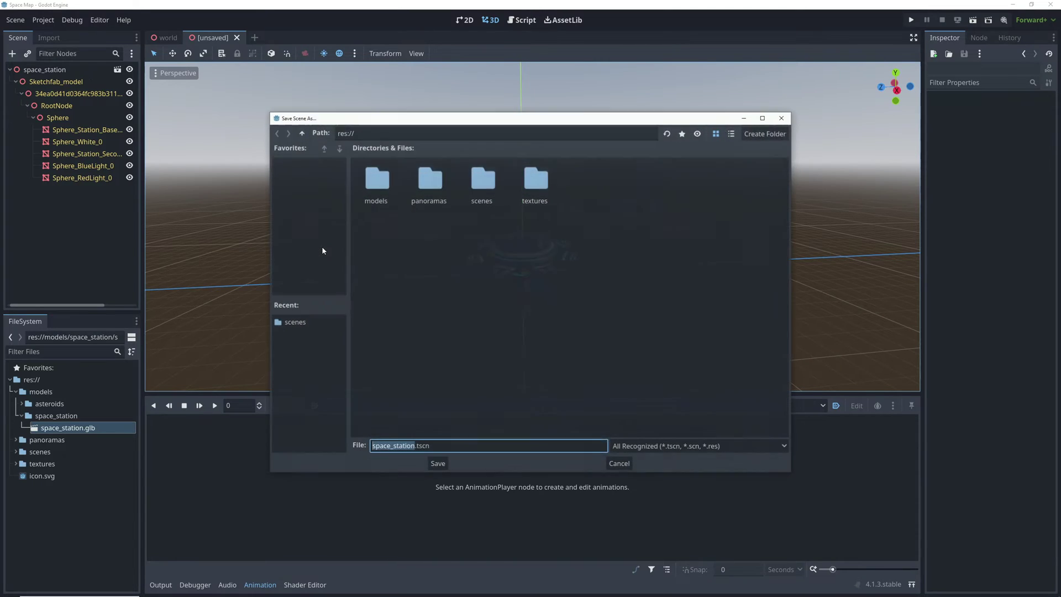
pyautogui.doubleClick(491, 190)
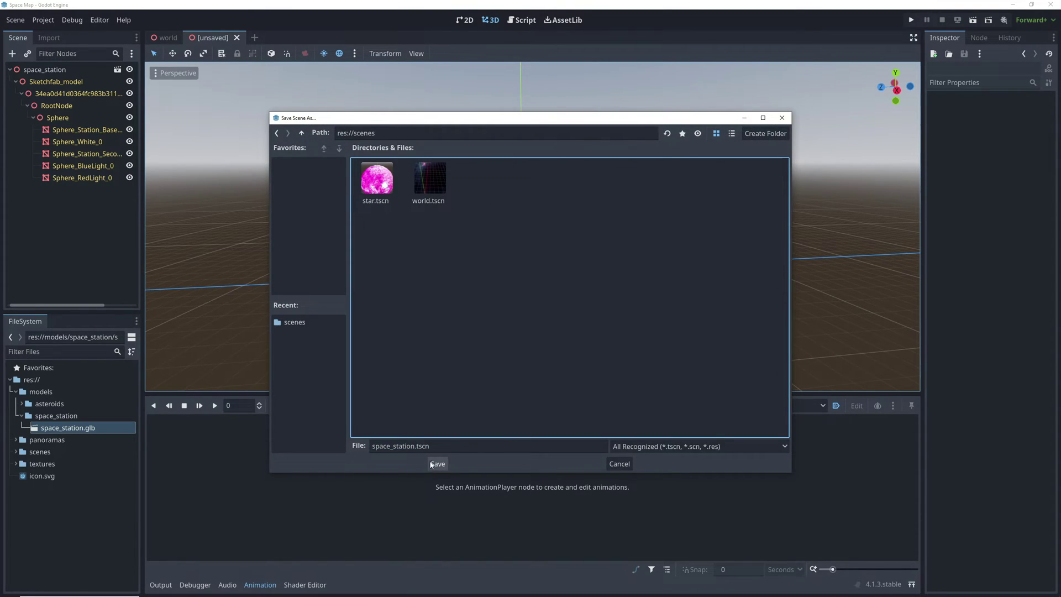
pyautogui.click(431, 465)
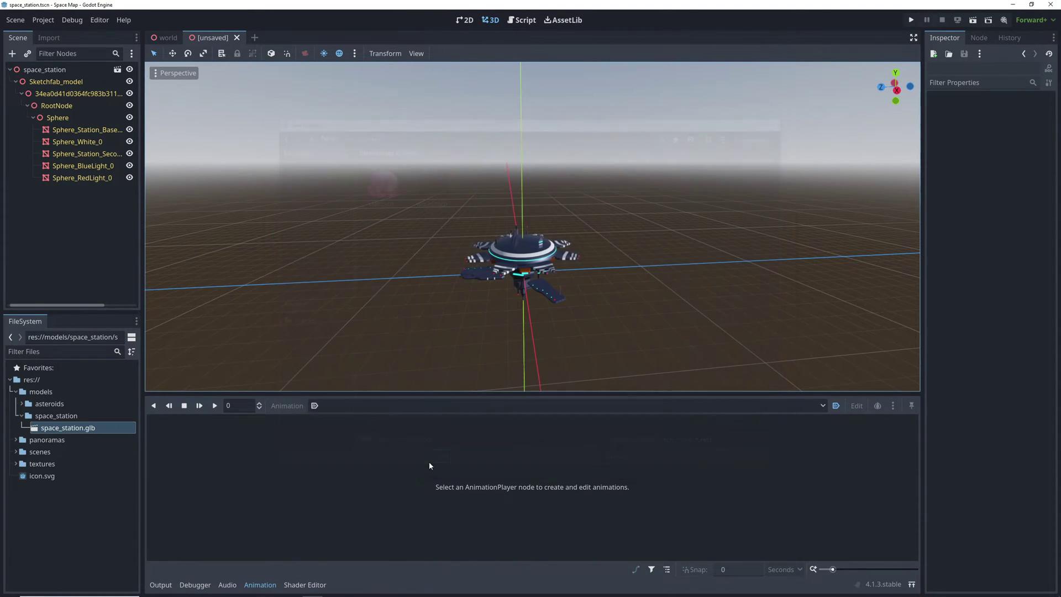
# Step: Clear the scene root's inheritance and select the SpaceStation root
pyautogui.rightClick(53, 70)
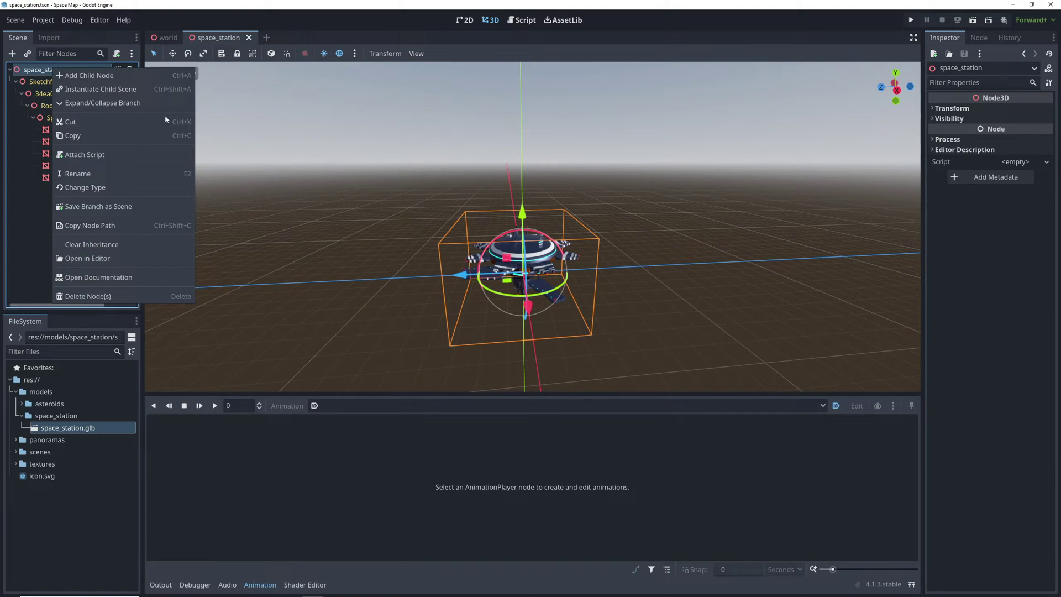
pyautogui.click(99, 245)
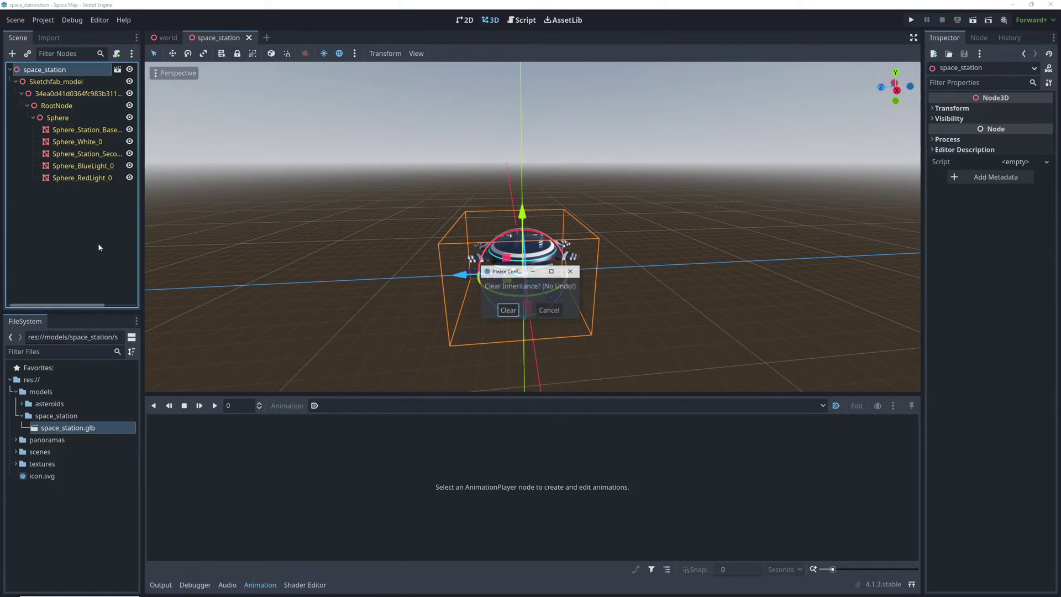
pyautogui.click(507, 310)
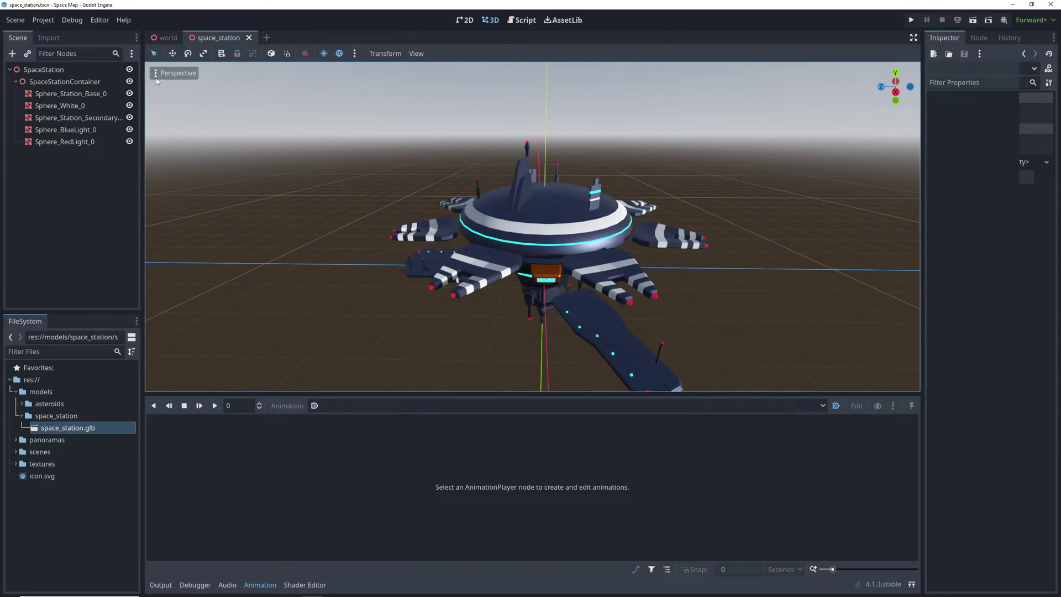
pyautogui.click(98, 72)
# Step: Add an AnimationPlayer as a child of SpaceStation
pyautogui.rightClick(97, 71)
pyautogui.click(113, 78)
pyautogui.write('animation')
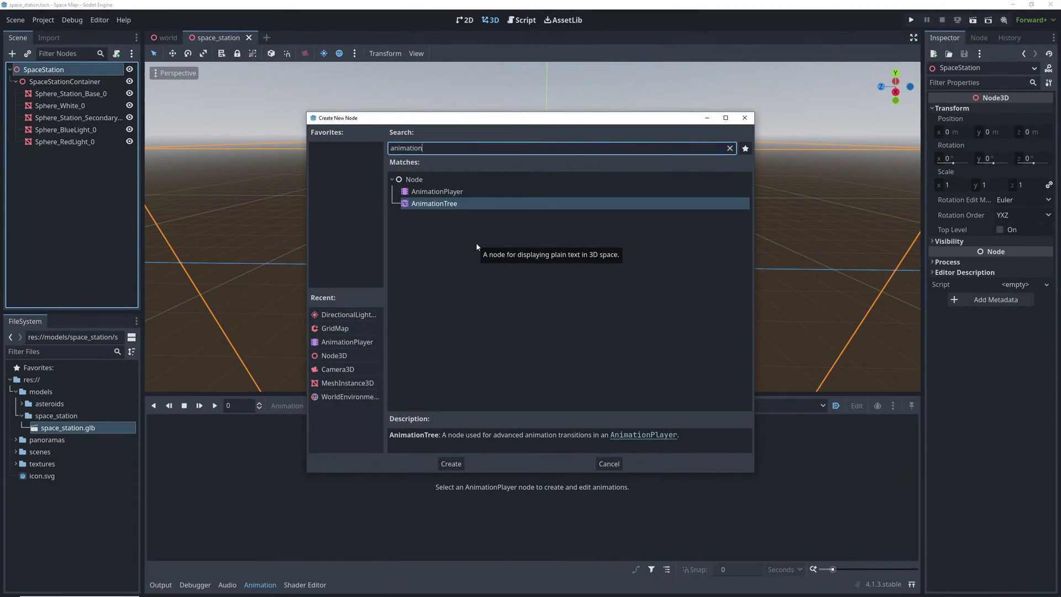
pyautogui.click(479, 194)
pyautogui.doubleClick(479, 193)
pyautogui.click(64, 182)
pyautogui.click(55, 153)
# Step: Create a ROTATE animation and edit its length to 100
pyautogui.click(287, 405)
pyautogui.click(288, 420)
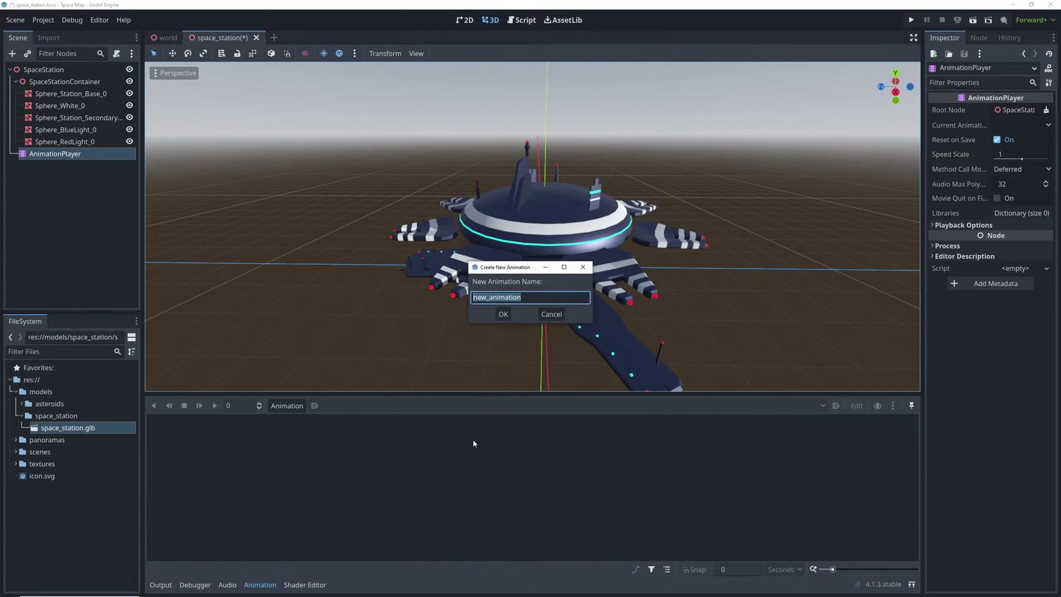
pyautogui.press('Return')
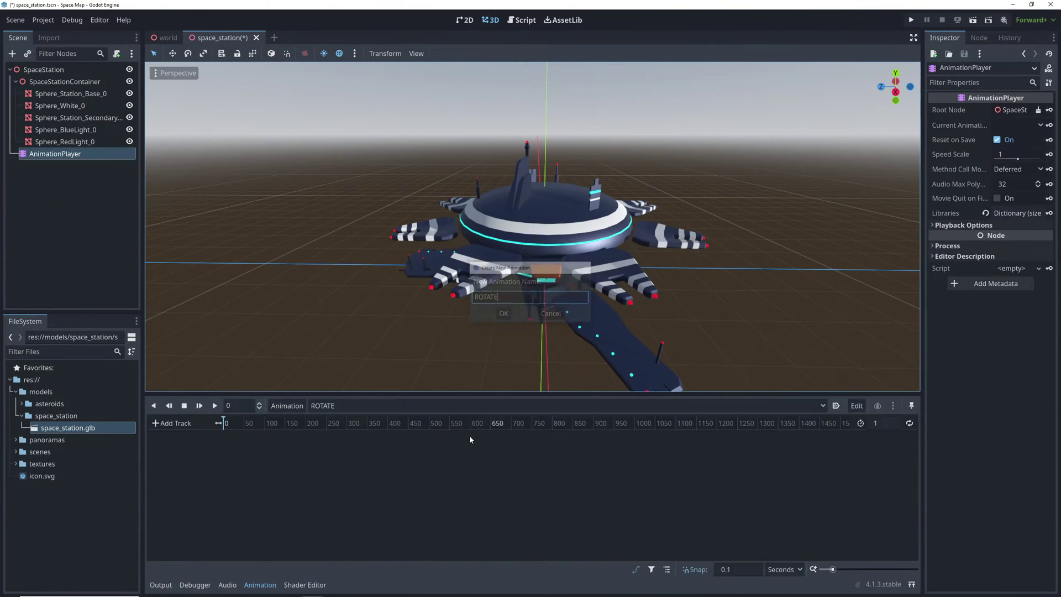
pyautogui.click(882, 423)
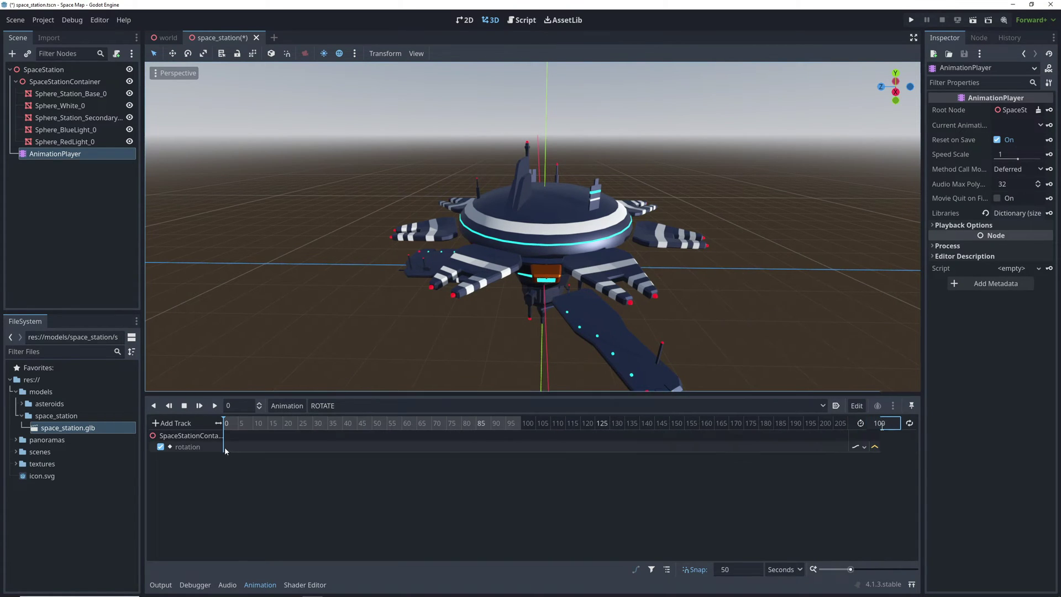
# Step: Key the rotation at 0 and 100 with Y 360, enable looping, and save
pyautogui.rightClick(227, 450)
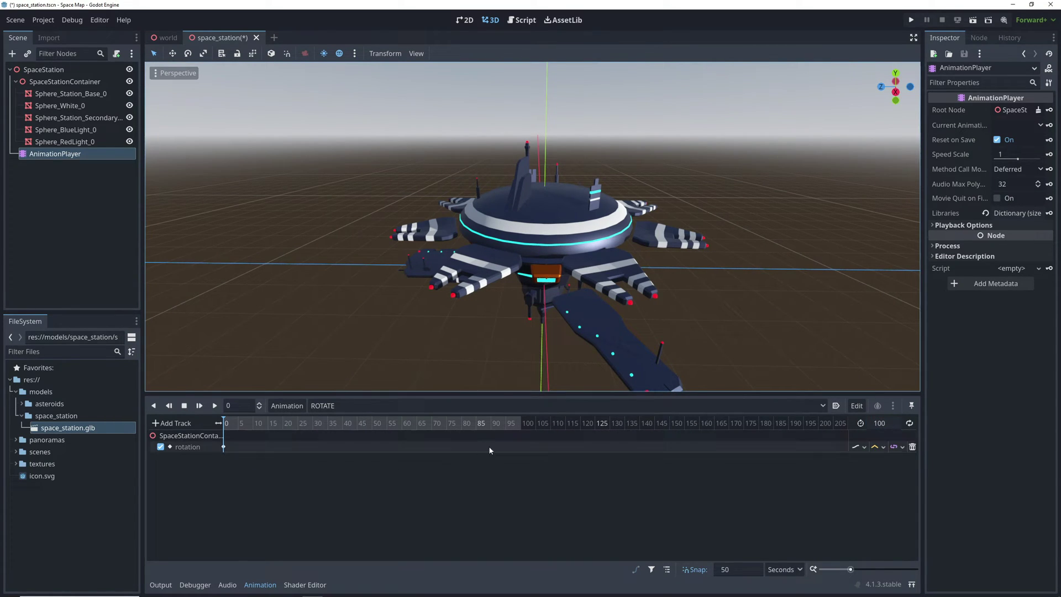
pyautogui.rightClick(520, 453)
pyautogui.click(520, 446)
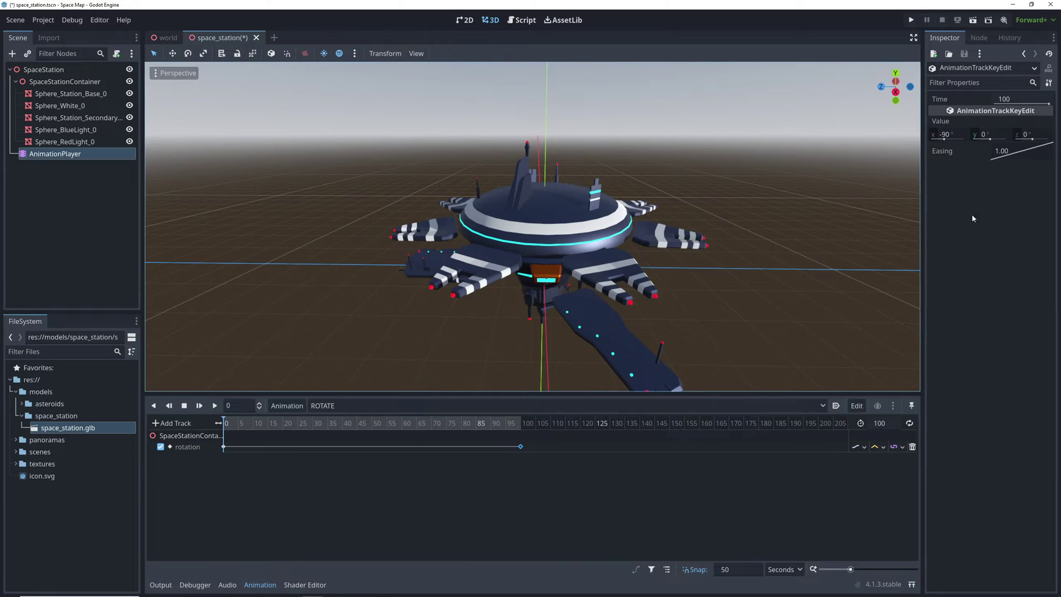
pyautogui.click(995, 134)
pyautogui.write('360')
pyautogui.click(724, 495)
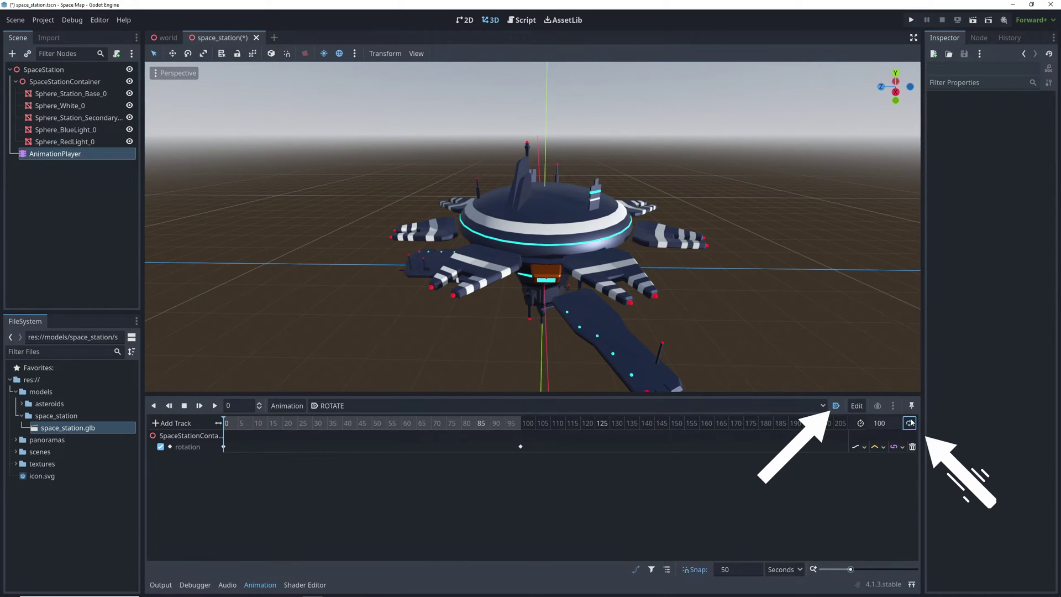
pyautogui.hotkey('ctrl', 's')
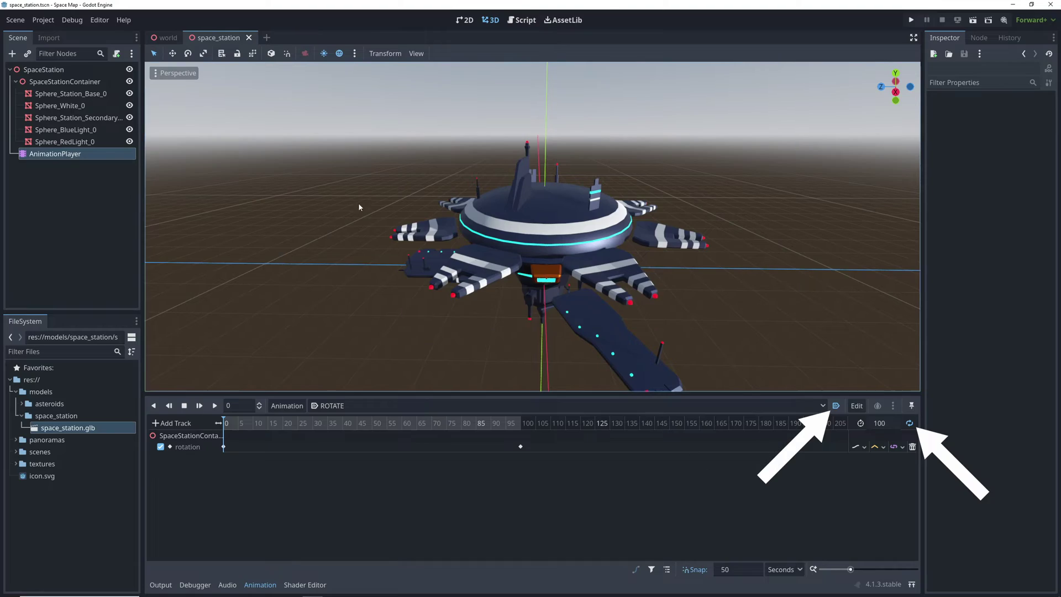
# Step: Drag space_station.tscn into the world scene's 3D viewport and position it
pyautogui.click(164, 37)
pyautogui.click(53, 429)
pyautogui.moveTo(67, 432); pyautogui.dragTo(544, 223)
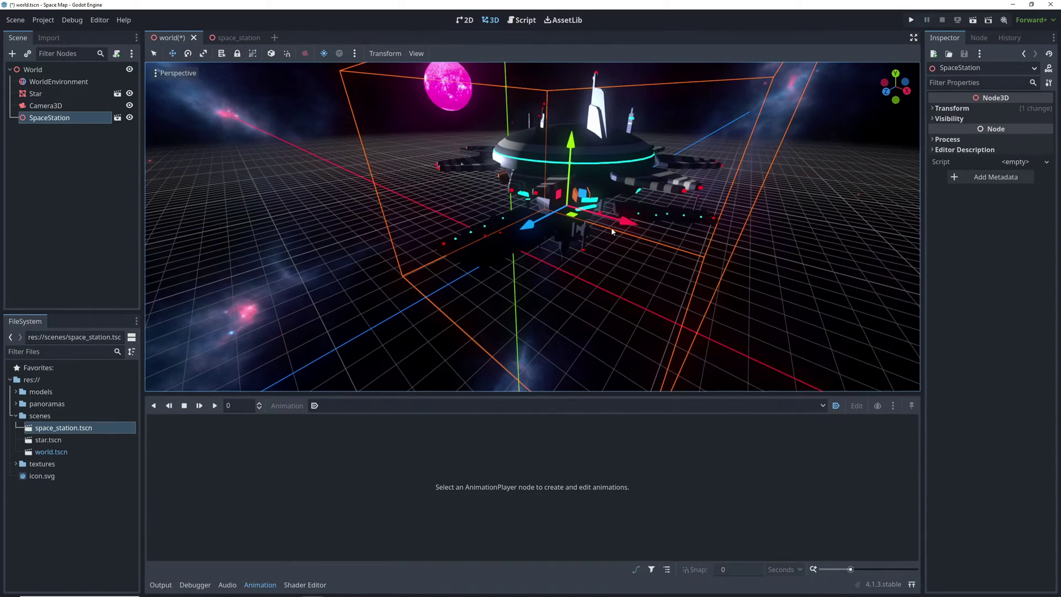
pyautogui.moveTo(544, 224); pyautogui.dragTo(497, 205, button='middle')
pyautogui.moveTo(497, 204); pyautogui.dragTo(413, 195, button='middle')
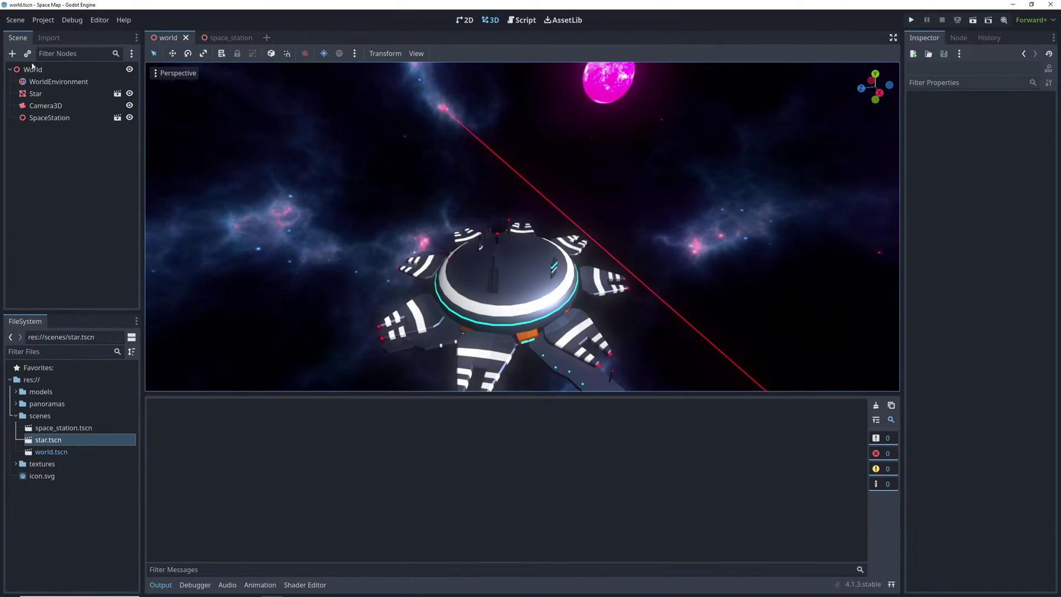
# Step: Add a DirectionalLight3D as a child of the World node
pyautogui.click(32, 69)
pyautogui.rightClick(35, 70)
pyautogui.click(65, 82)
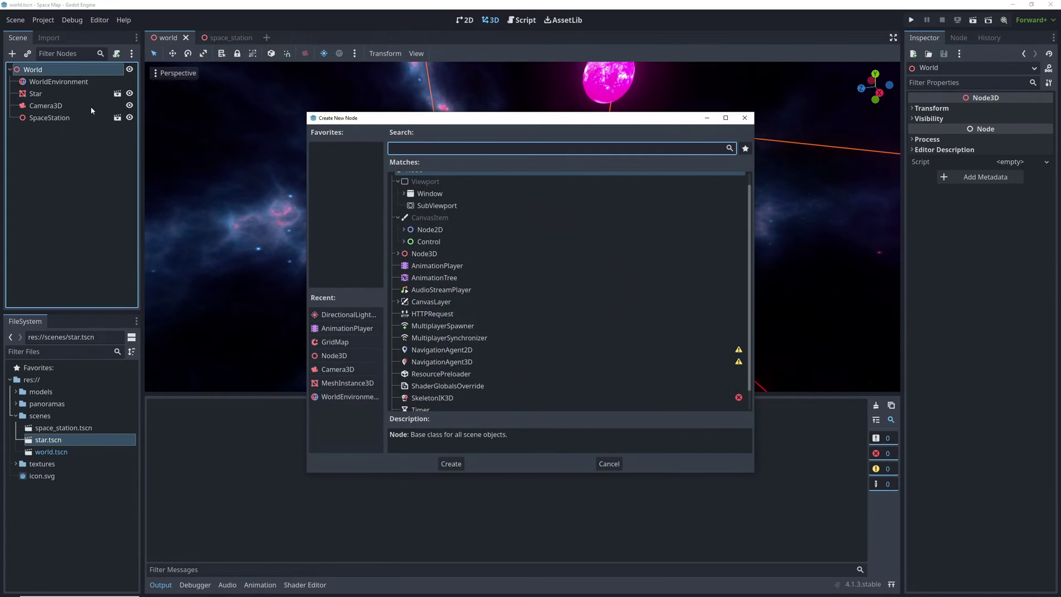
pyautogui.write('direction')
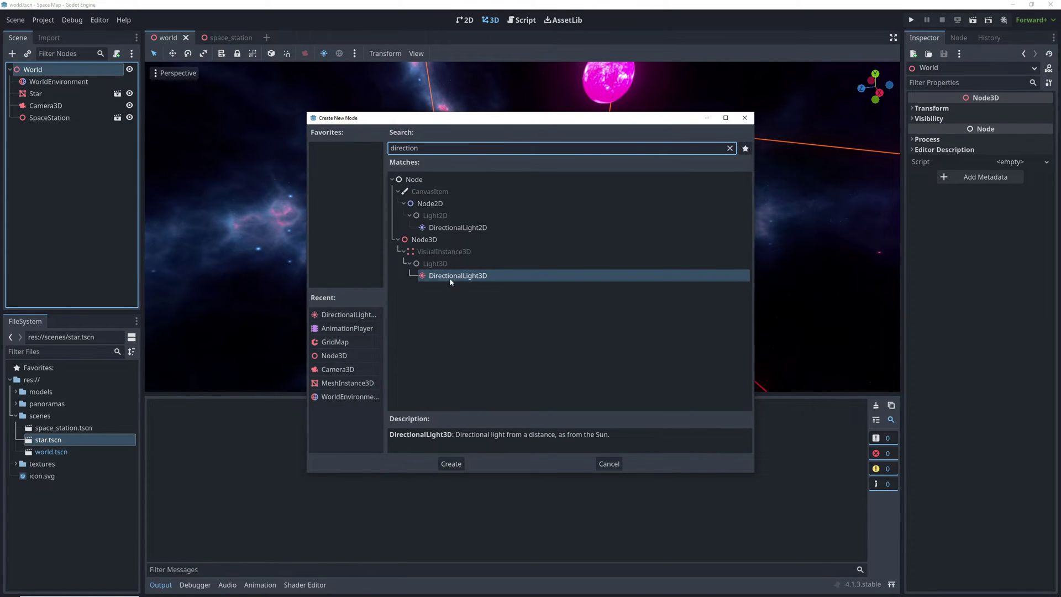
pyautogui.doubleClick(450, 275)
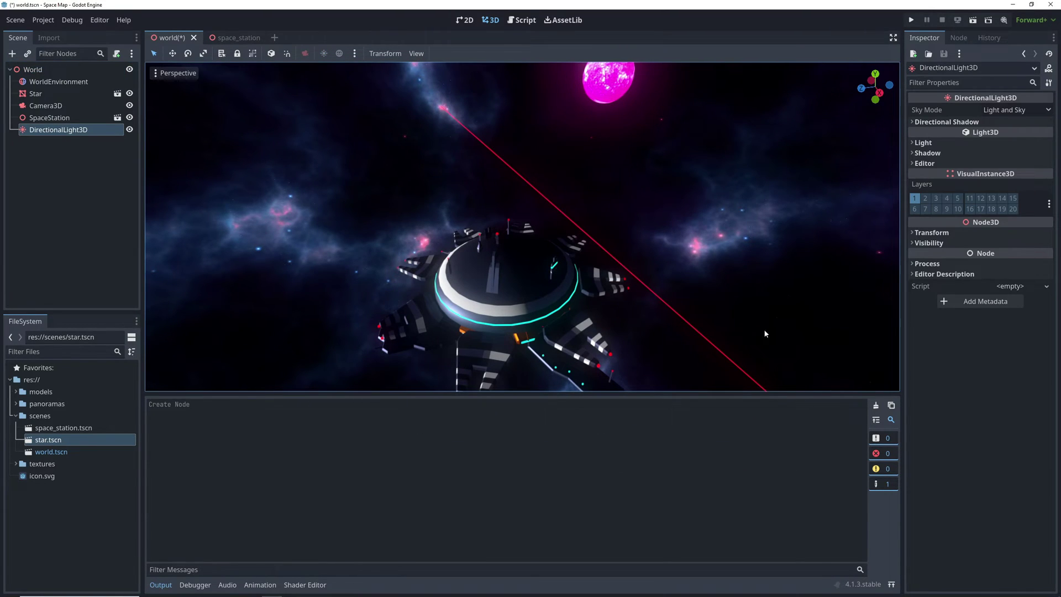
# Step: Turn the light around its vertical axis and set Directional Shadow Max Distance to 100000
pyautogui.click(932, 233)
pyautogui.moveTo(973, 284)
pyautogui.mouseDown()
pyautogui.moveTo(1038, 284)
pyautogui.moveTo(976, 293)
pyautogui.mouseUp()
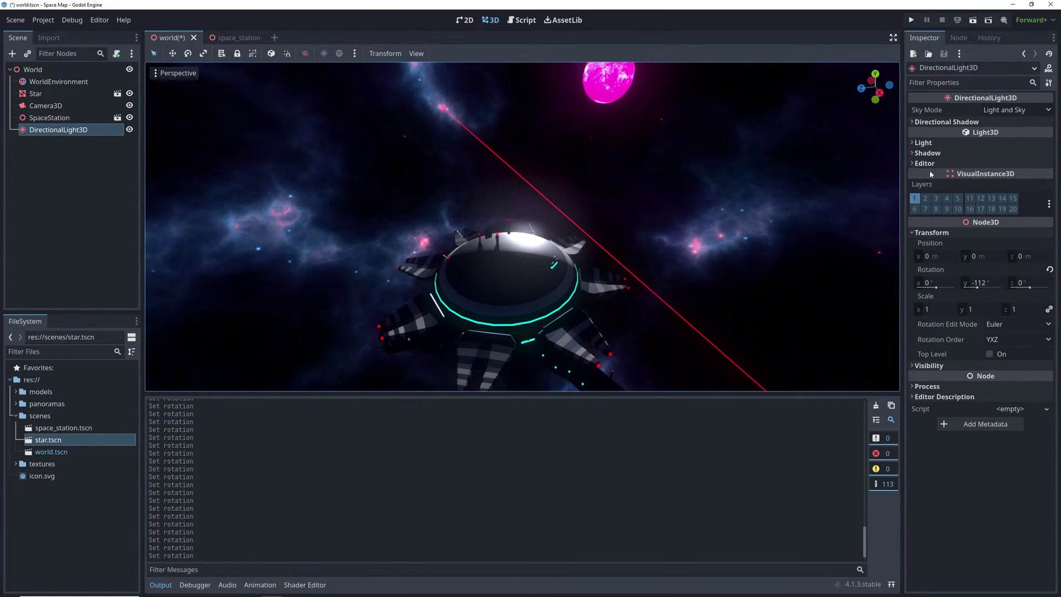
pyautogui.click(919, 122)
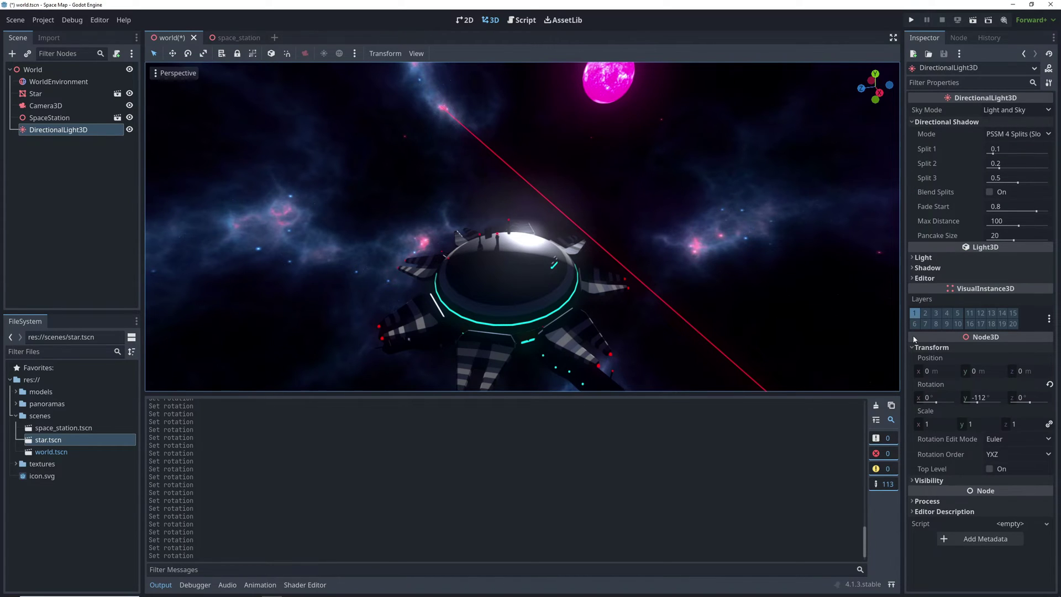
pyautogui.click(997, 221)
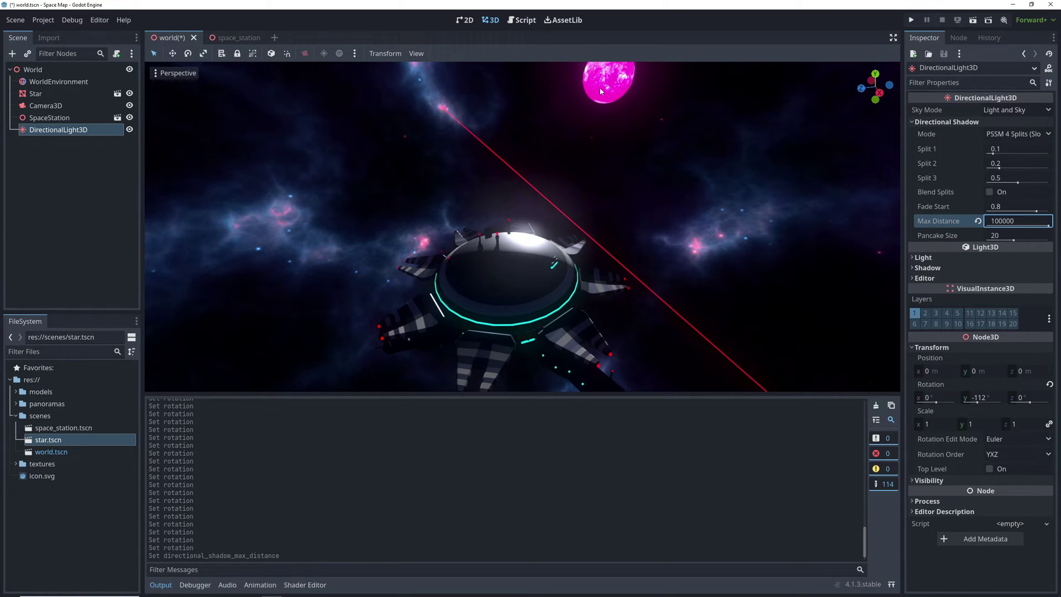
# Step: Enable the light's shadows and re-angle it to about -9.7° X, -125.2° Y
pyautogui.click(927, 268)
pyautogui.click(989, 279)
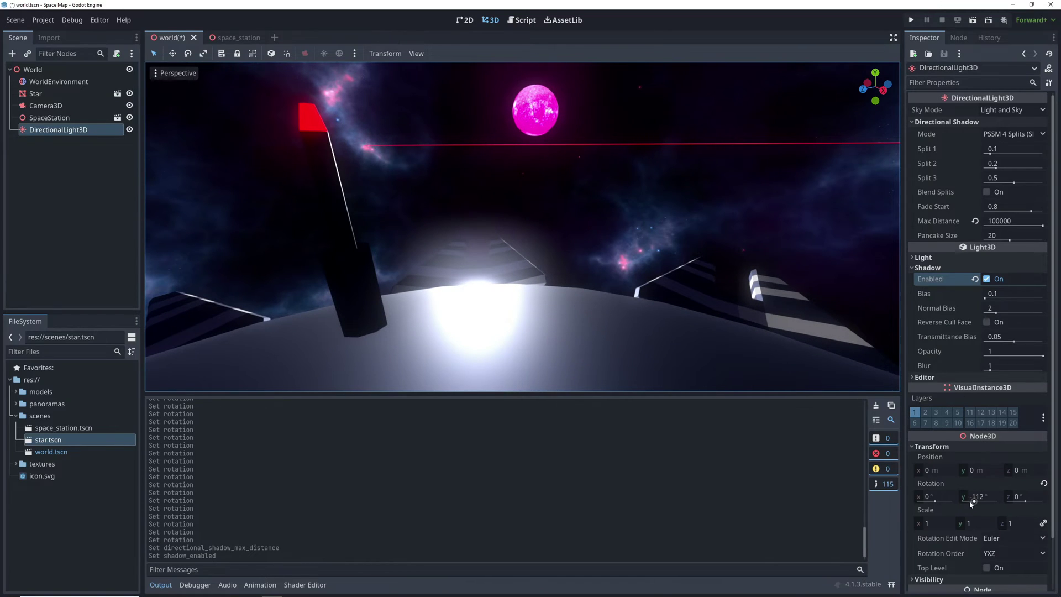
pyautogui.moveTo(974, 500); pyautogui.dragTo(974, 500)
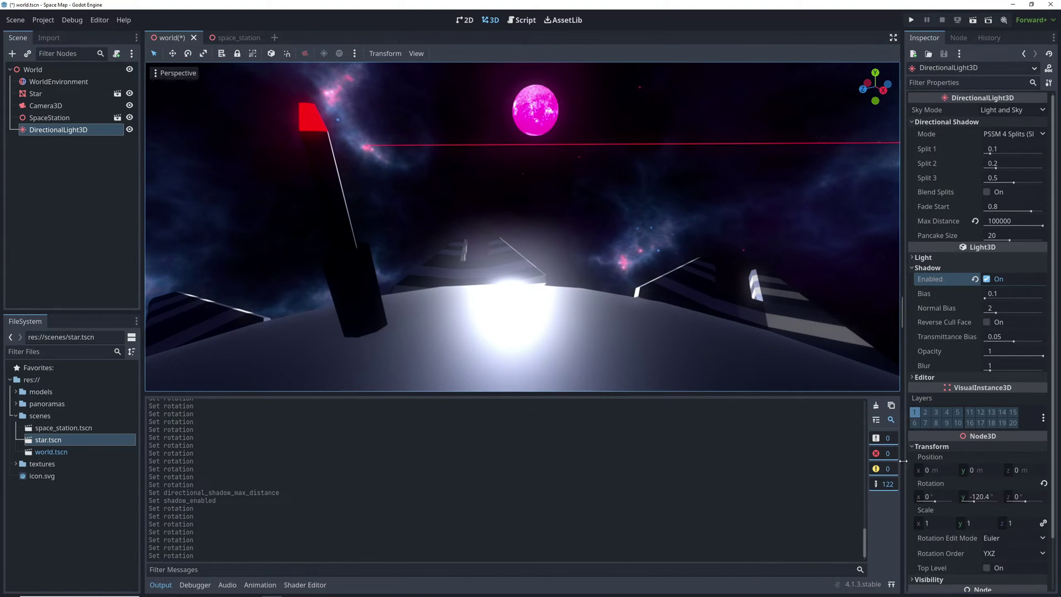
pyautogui.moveTo(903, 460); pyautogui.dragTo(639, 460)
pyautogui.moveTo(827, 501); pyautogui.dragTo(825, 501)
pyautogui.moveTo(715, 502); pyautogui.dragTo(712, 501)
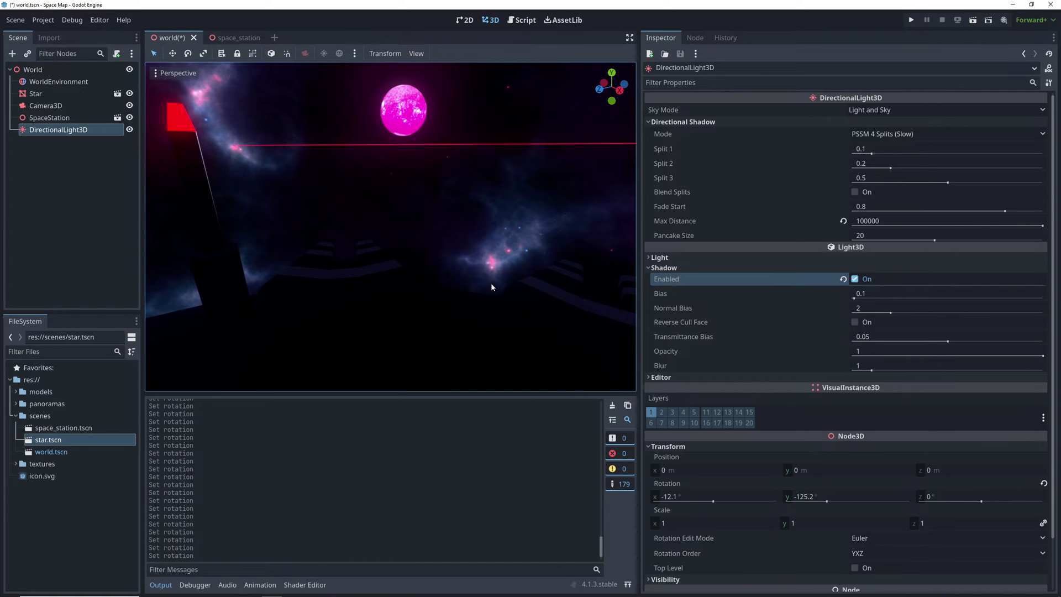
pyautogui.moveTo(491, 286); pyautogui.dragTo(491, 287, button='right')
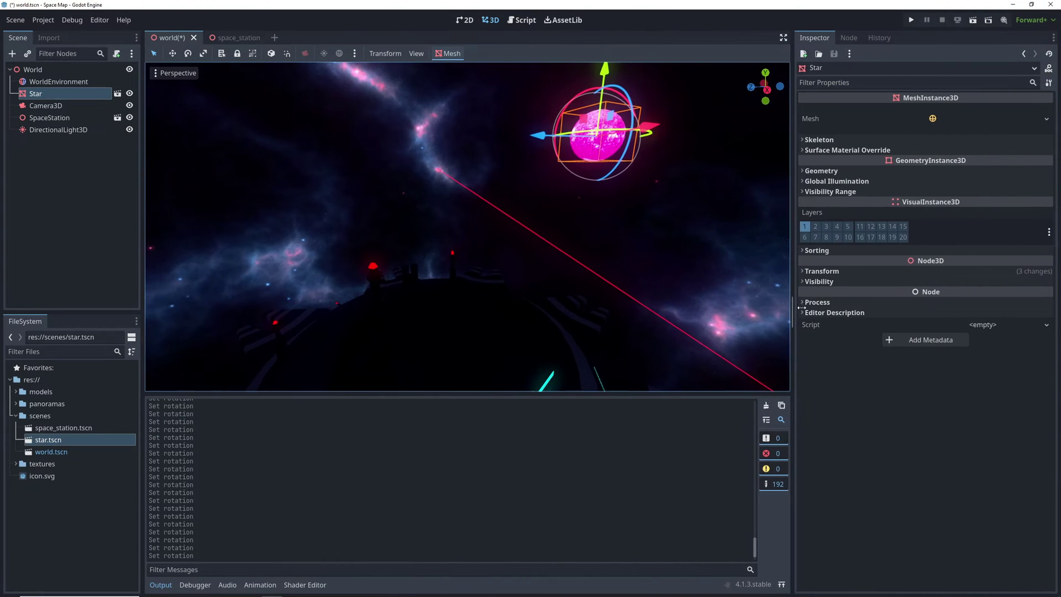
# Step: Set the Star's Geometry Cast Shadow to Off
pyautogui.moveTo(801, 307); pyautogui.dragTo(866, 310)
pyautogui.click(897, 171)
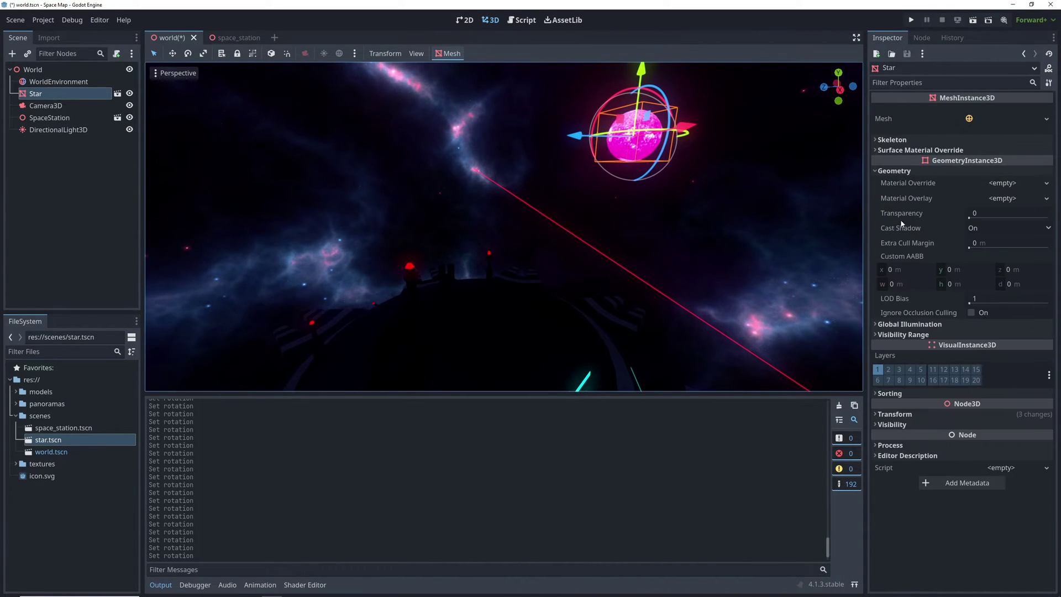
pyautogui.click(978, 228)
pyautogui.click(982, 239)
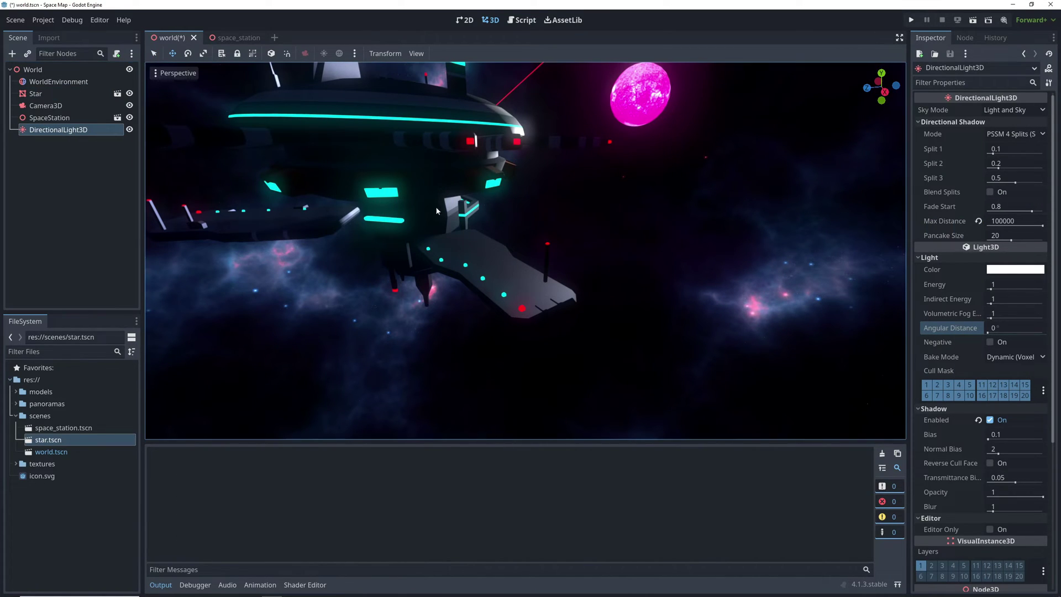
# Step: Give the light 1000 shadow max distance, Orthogonal (Fast) mode and angular distance 2
pyautogui.click(1000, 221)
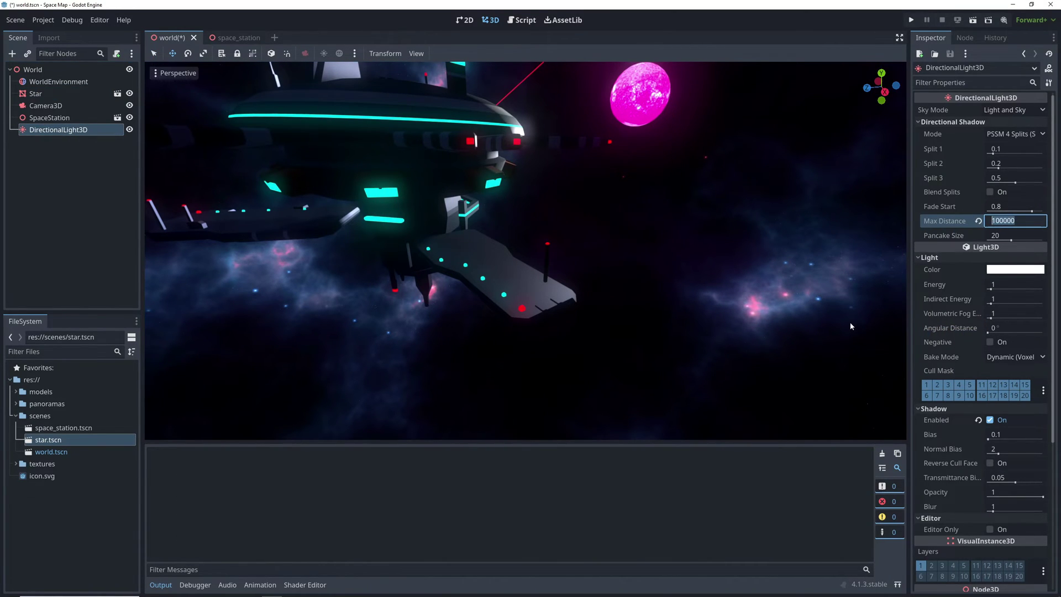
pyautogui.press('Return')
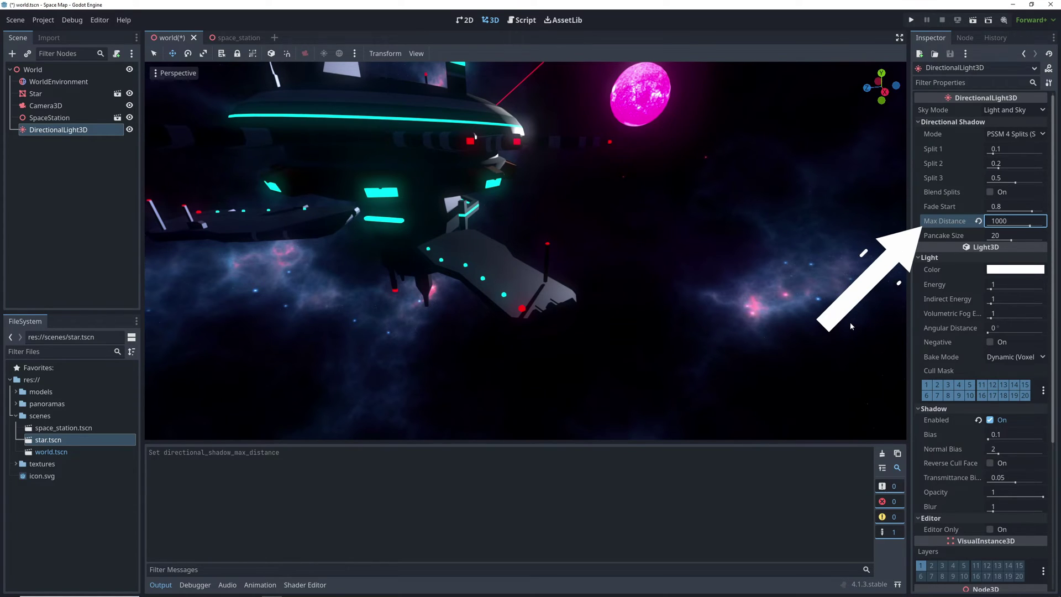
pyautogui.click(1005, 133)
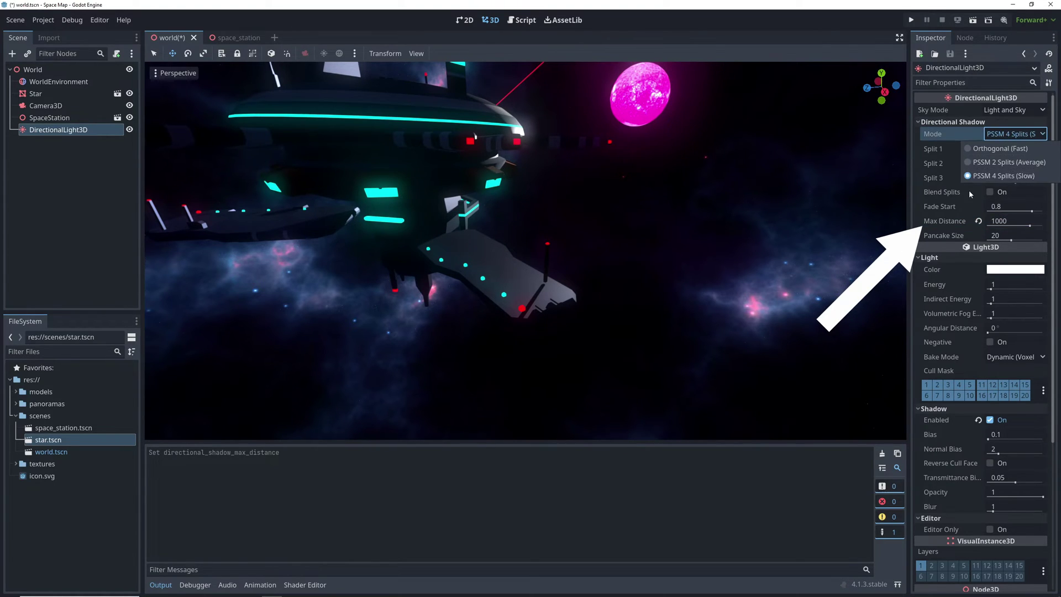
pyautogui.click(987, 150)
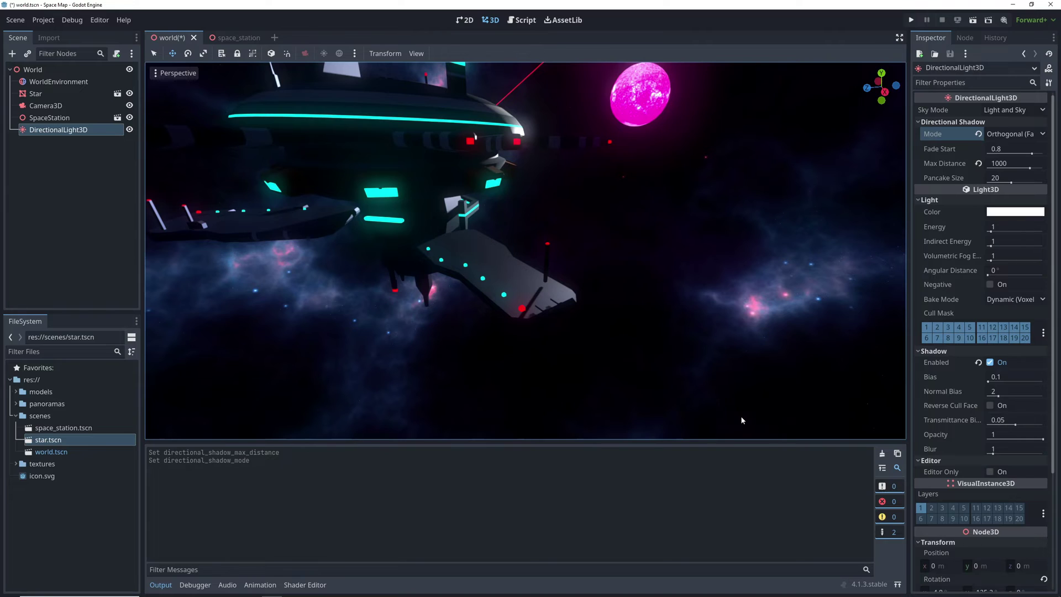
pyautogui.click(994, 270)
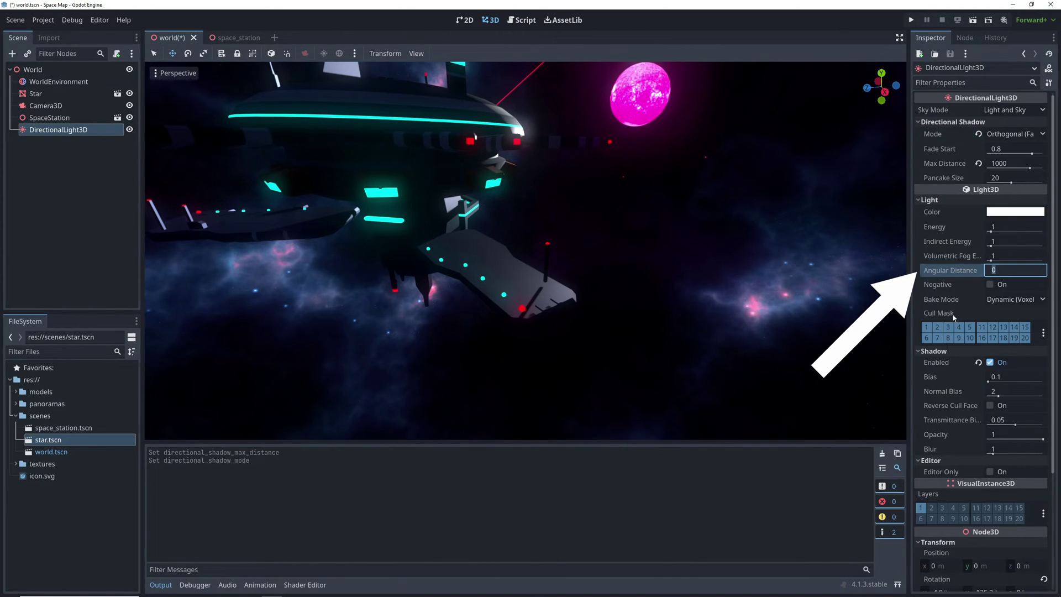
pyautogui.write('2')
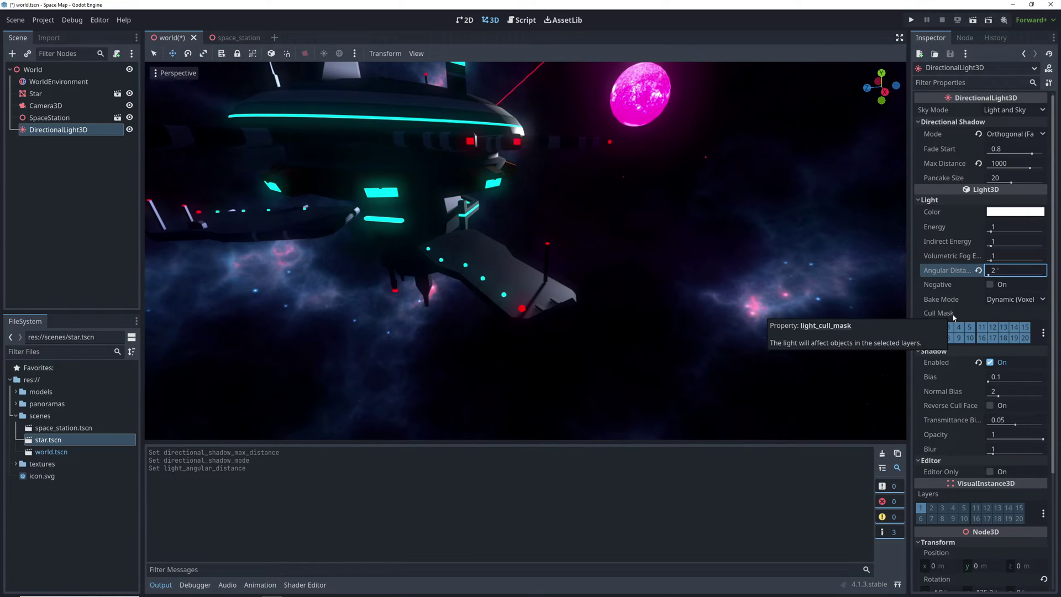
pyautogui.press('Return')
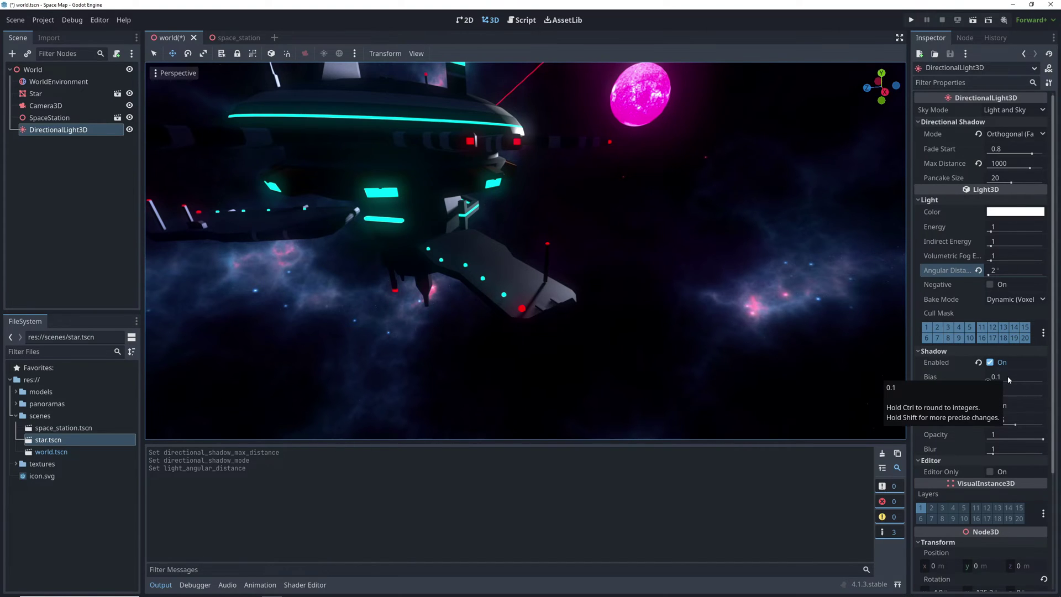
# Step: Set the light's Shadow Blur to 0.4 and save world.tscn
pyautogui.click(1002, 448)
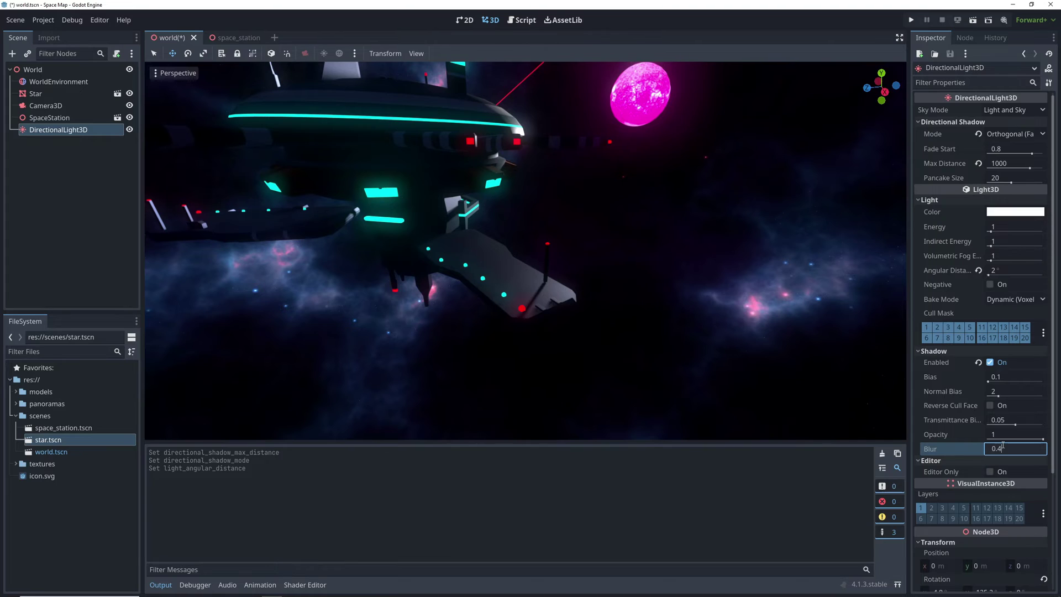
pyautogui.press('Return')
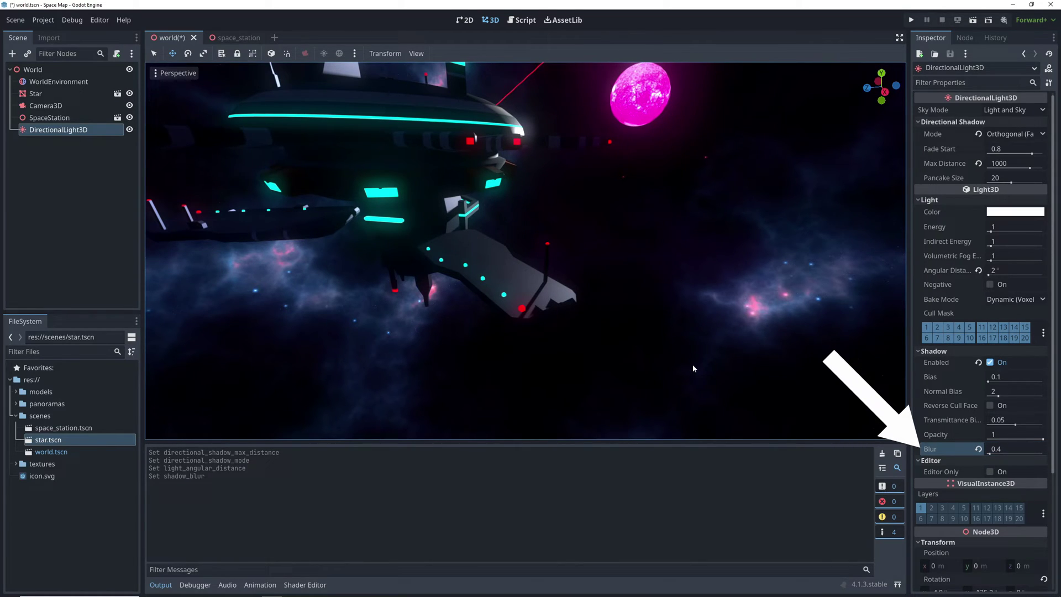
pyautogui.hotkey('ctrl', 's')
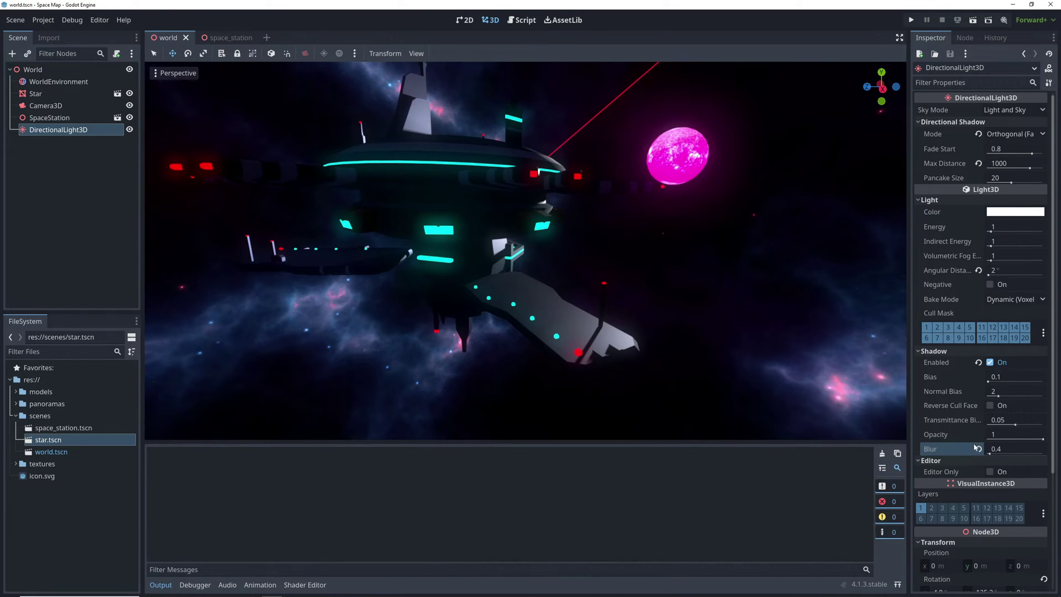
# Step: Set Shadow Opacity to 0.9 and tint the Light Color slightly pink
pyautogui.click(1011, 435)
pyautogui.write('0.9')
pyautogui.press('Return')
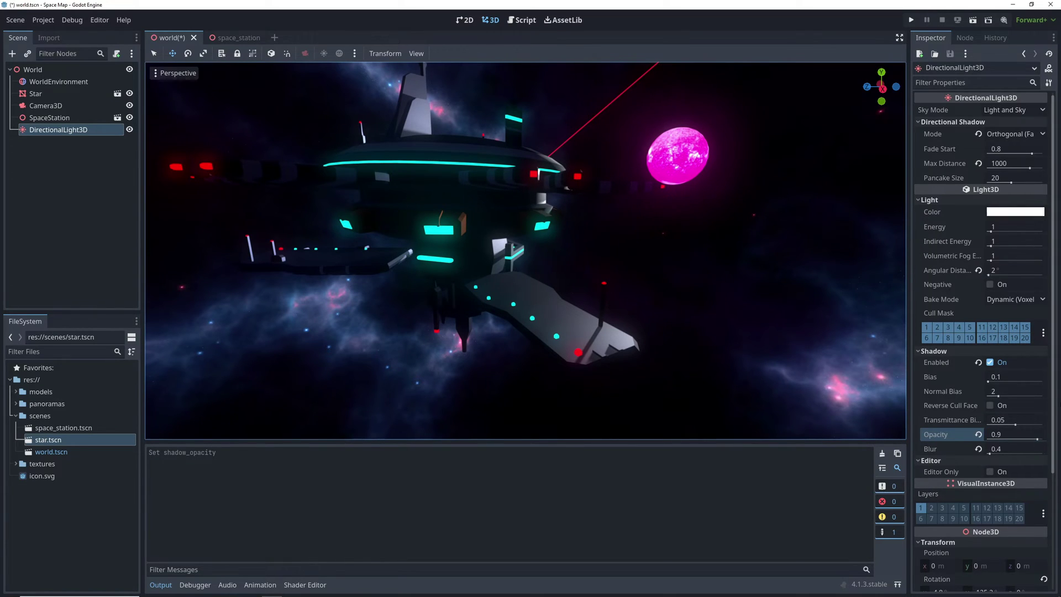
pyautogui.click(1015, 212)
pyautogui.moveTo(973, 289); pyautogui.dragTo(980, 282)
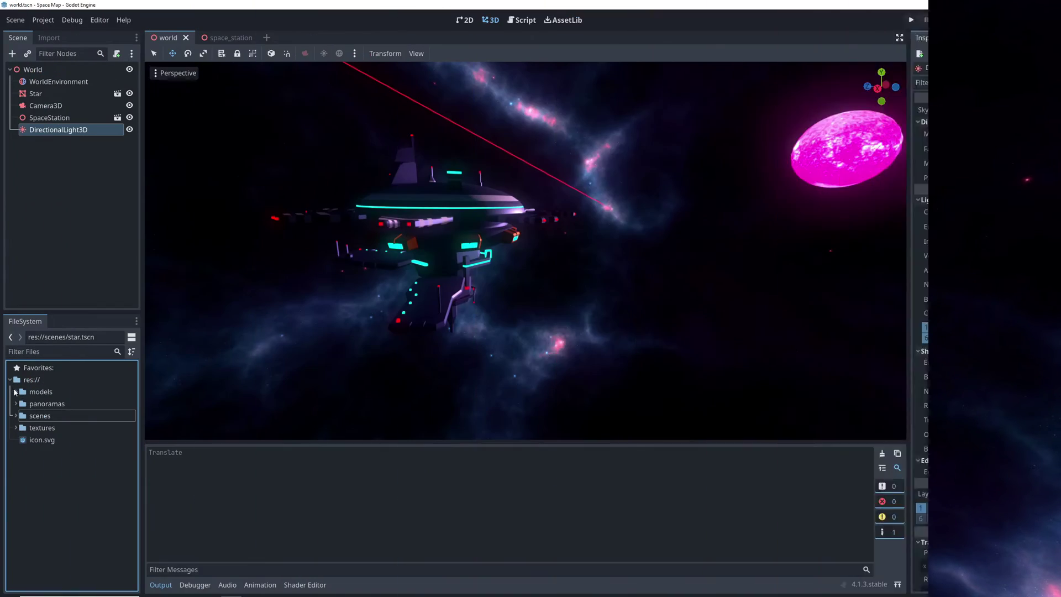
# Step: Create a new inherited scene from asteroids.glb and save it as asteroids.tscn
pyautogui.click(15, 391)
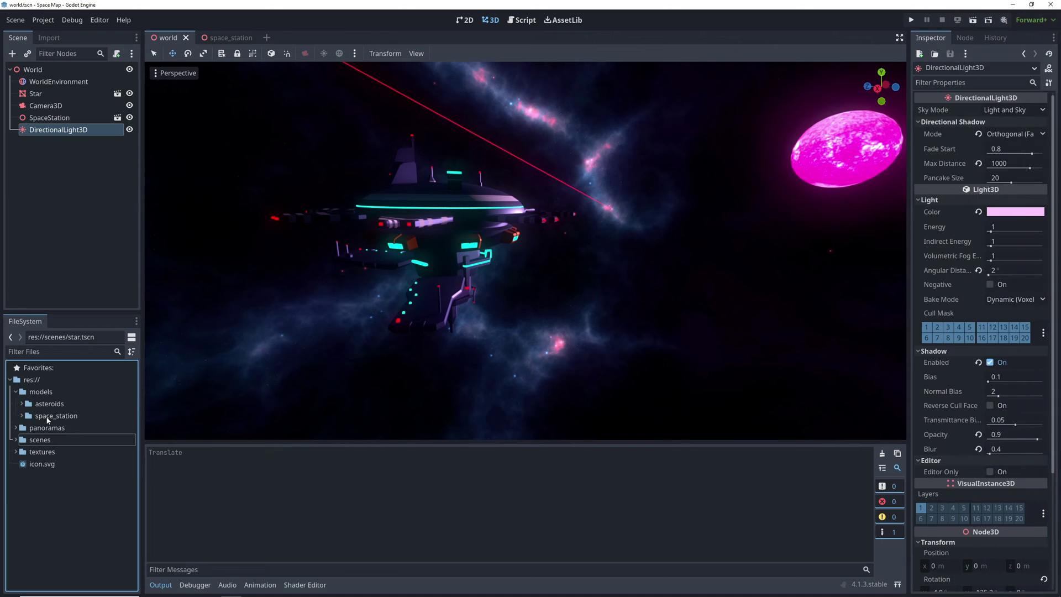
pyautogui.click(24, 404)
pyautogui.click(54, 418)
pyautogui.rightClick(55, 418)
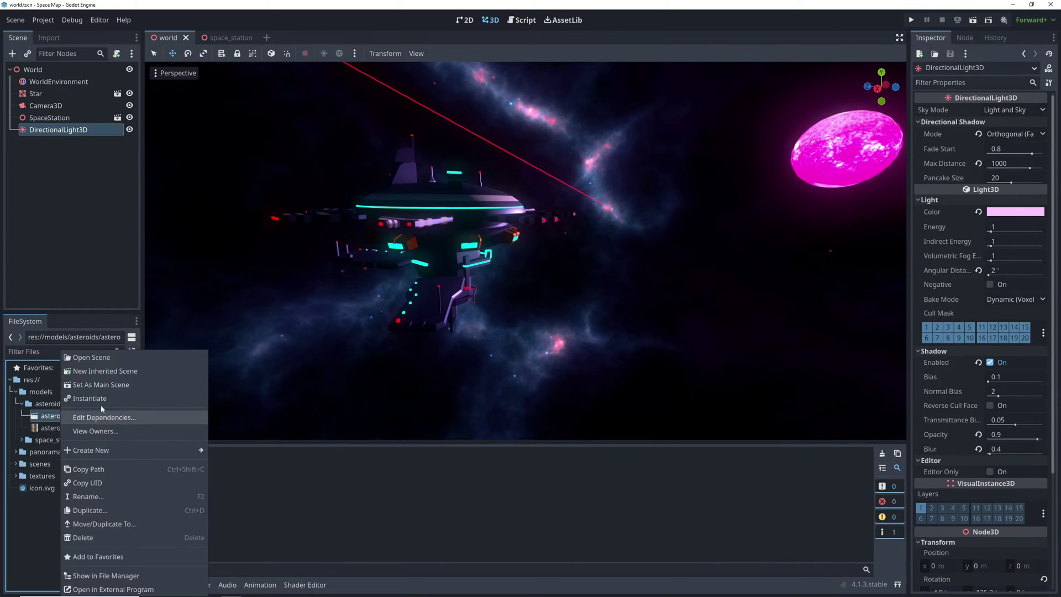
pyautogui.click(91, 371)
pyautogui.hotkey('ctrl', 's')
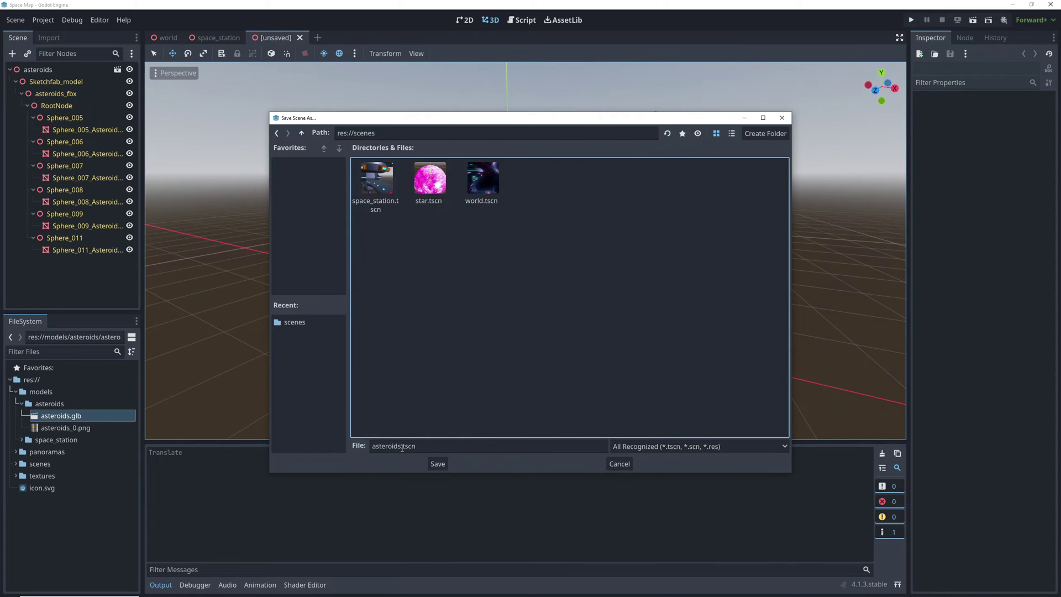
pyautogui.click(431, 463)
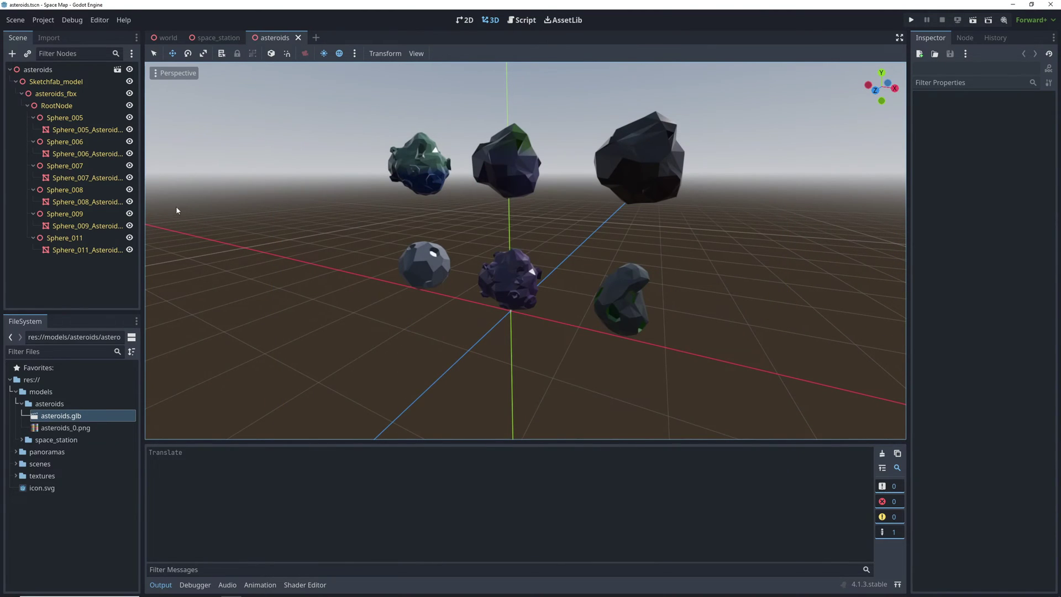
# Step: Clear the scene's inheritance and delete the six leftover empty parent nodes
pyautogui.click(39, 69)
pyautogui.rightClick(53, 69)
pyautogui.click(83, 246)
pyautogui.click(507, 311)
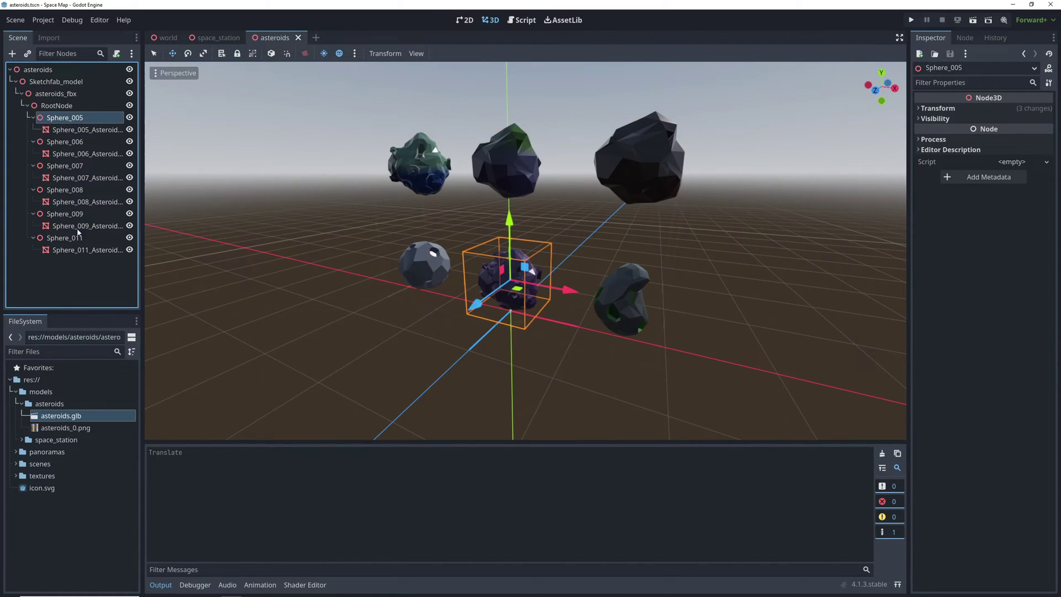
pyautogui.press('Delete')
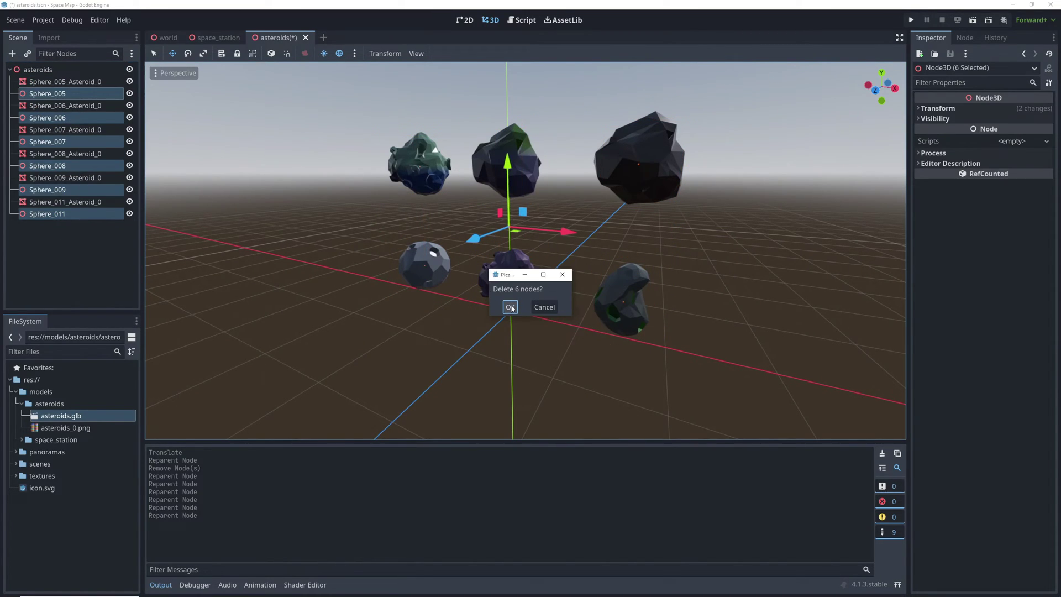
pyautogui.click(510, 307)
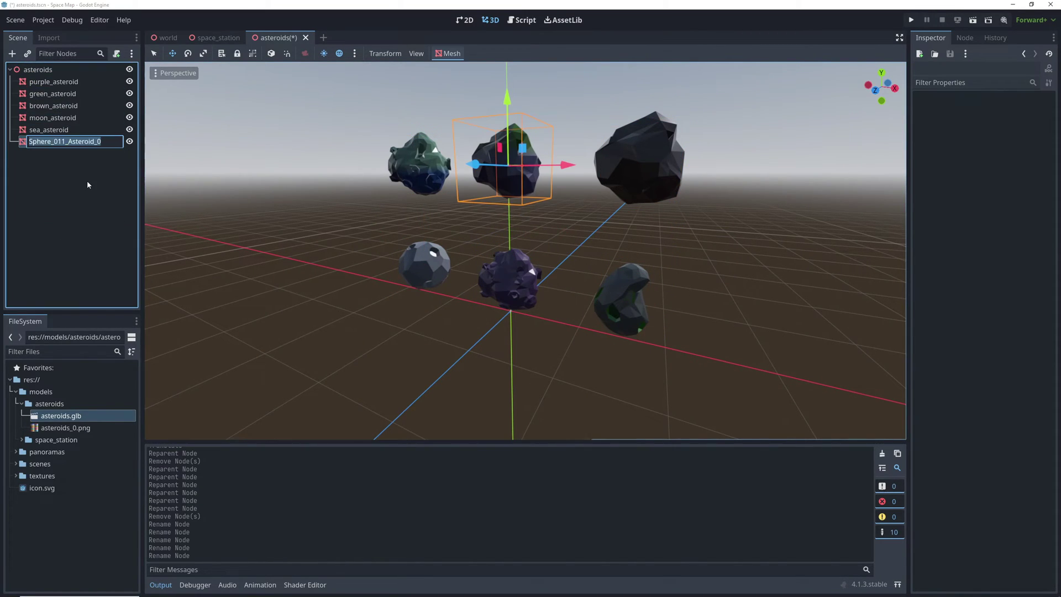
# Step: Rename the last asteroid mesh to purplegreen_asteroid
pyautogui.press('F2')
pyautogui.write('pur')
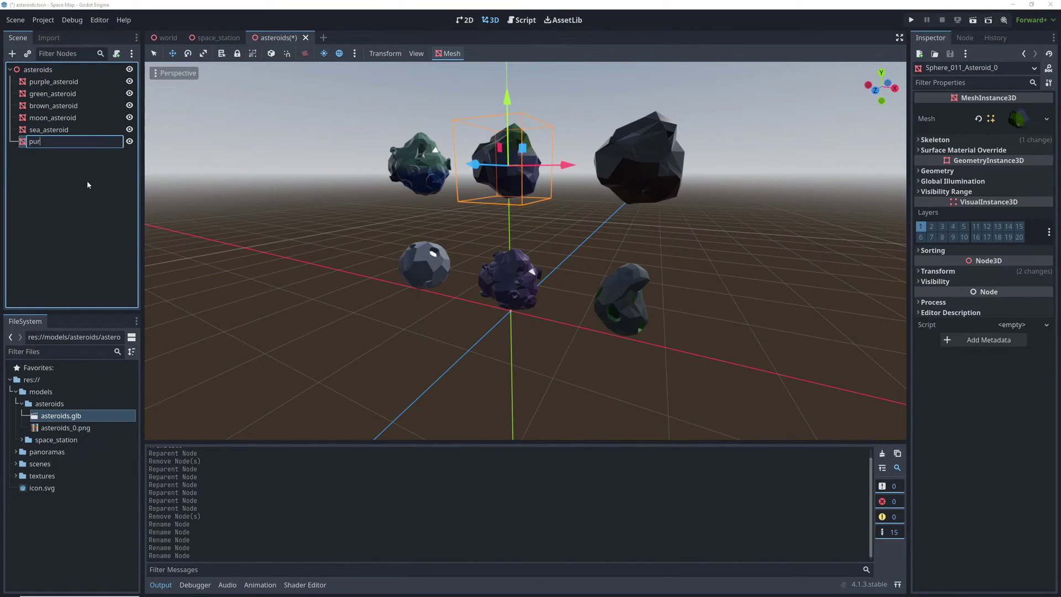
pyautogui.write('plegreen_asteroid')
pyautogui.press('Return')
pyautogui.click(267, 274)
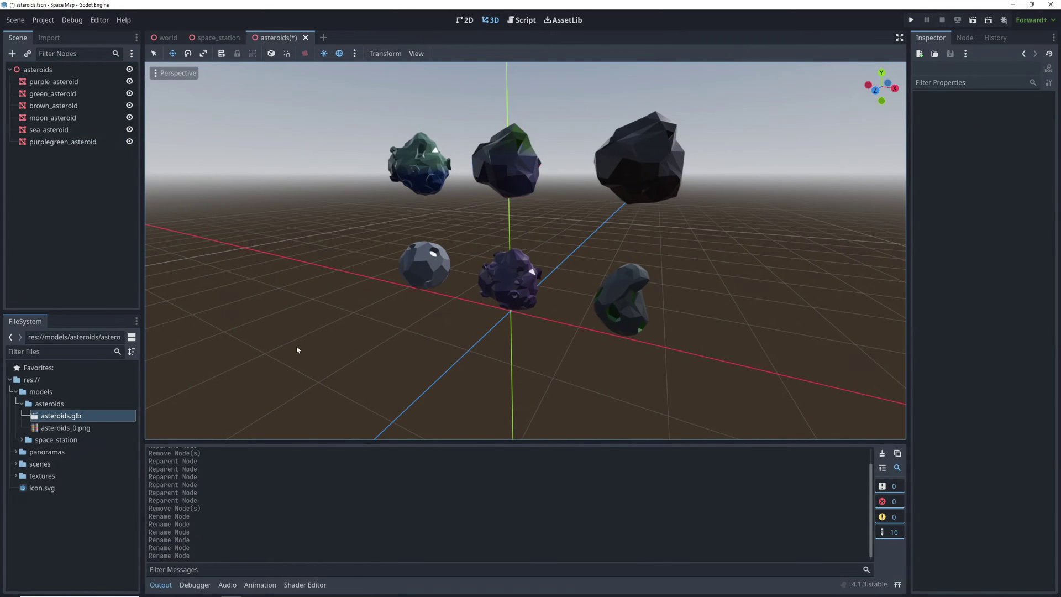
# Step: Add a StaticBody3D child under purple_asteroid
pyautogui.click(78, 82)
pyautogui.rightClick(79, 82)
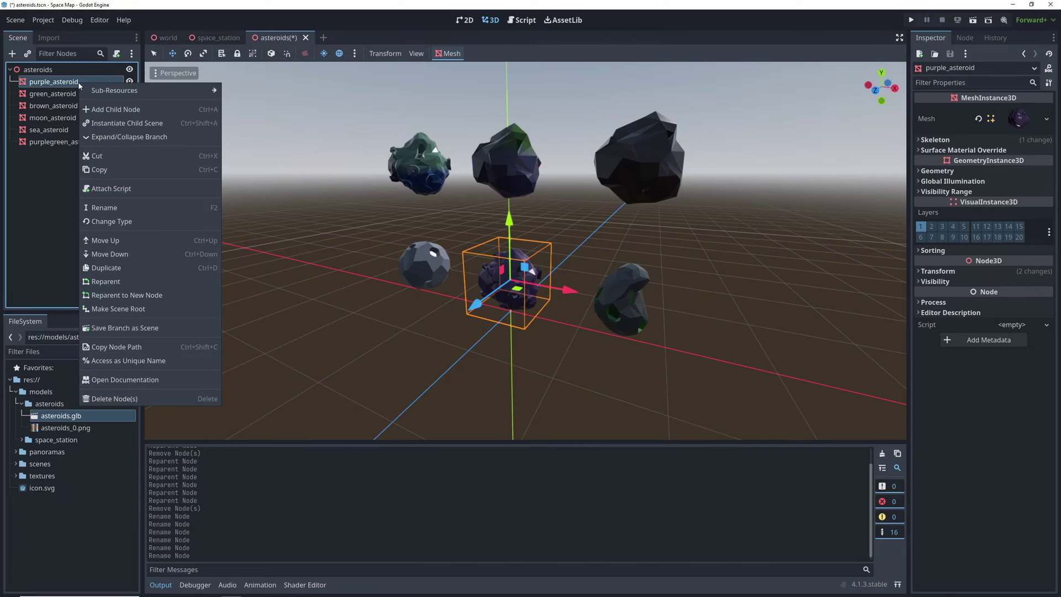
pyautogui.click(114, 111)
pyautogui.write('static')
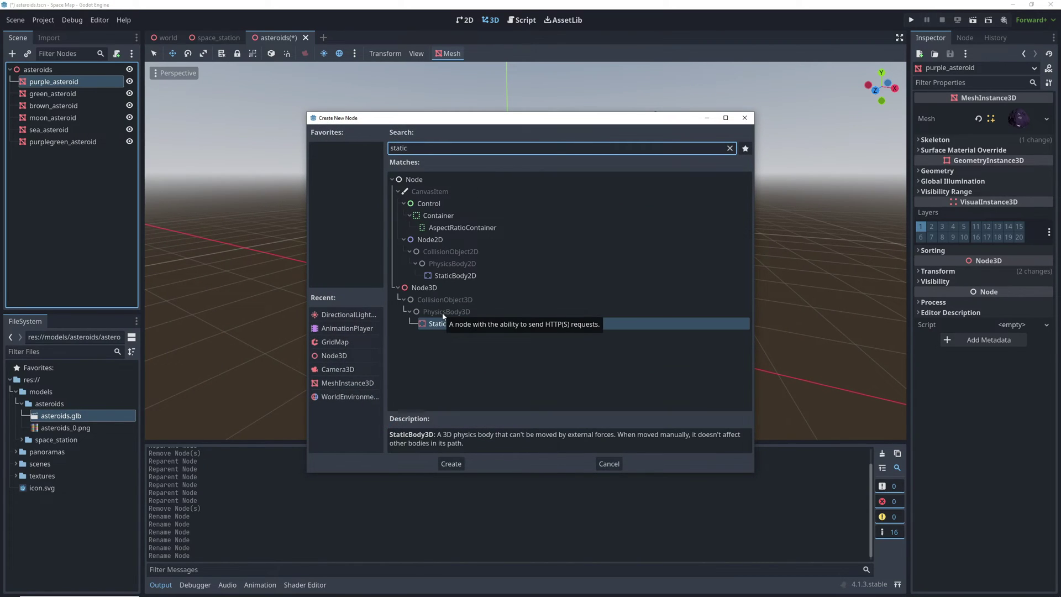
pyautogui.doubleClick(439, 324)
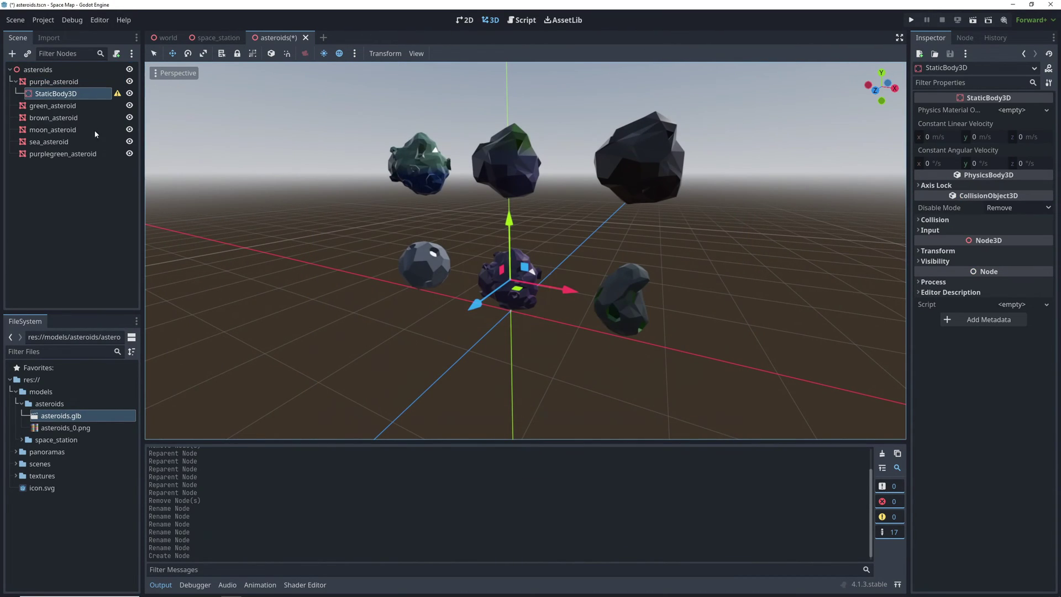
# Step: Give the static body a CollisionShape3D with a new SphereShape3D
pyautogui.rightClick(72, 94)
pyautogui.click(91, 108)
pyautogui.write('collision')
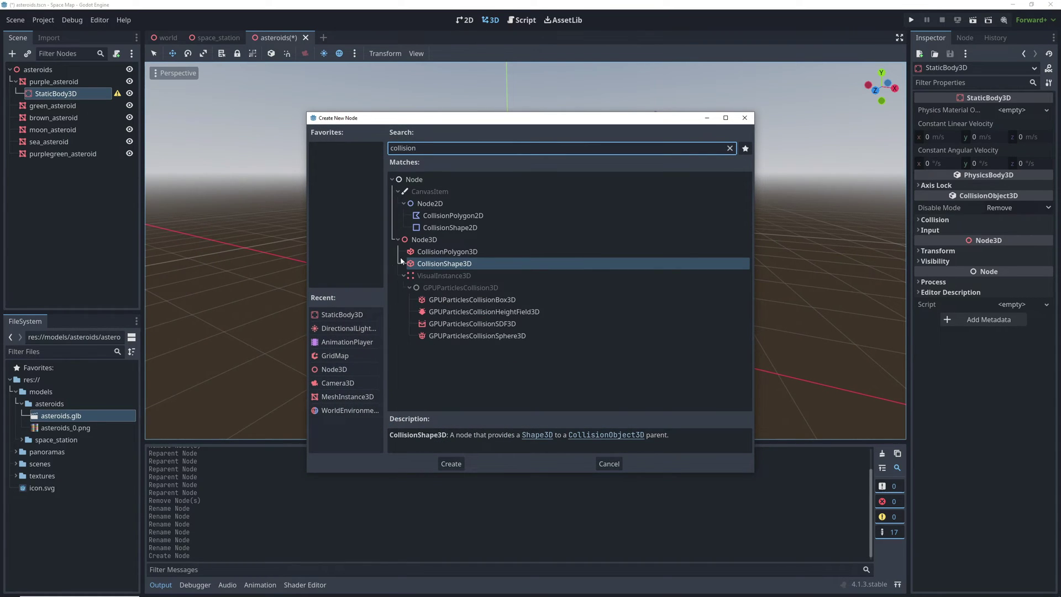
pyautogui.press('Return')
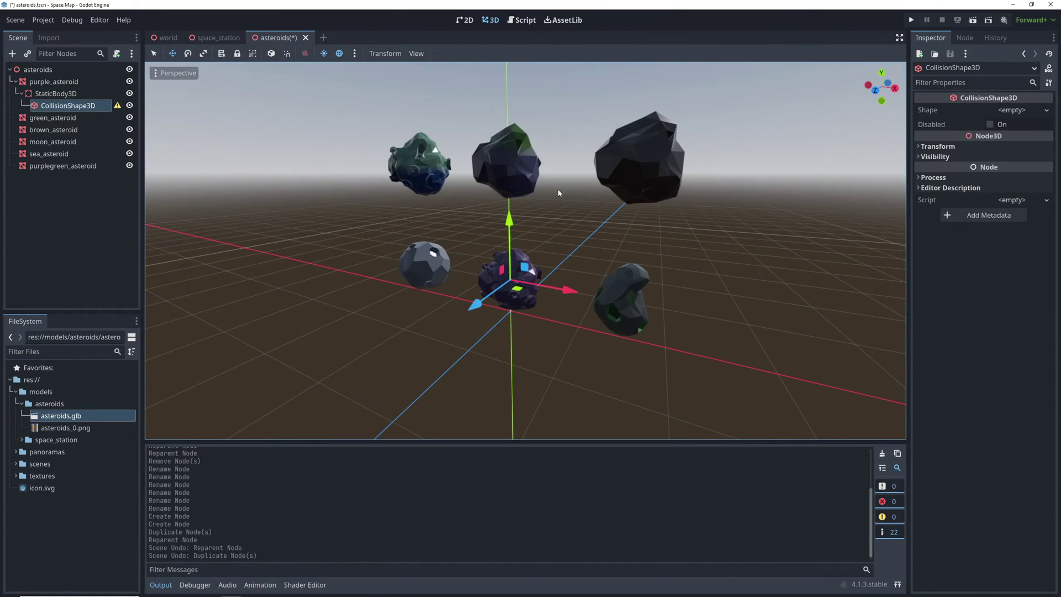
pyautogui.click(1012, 110)
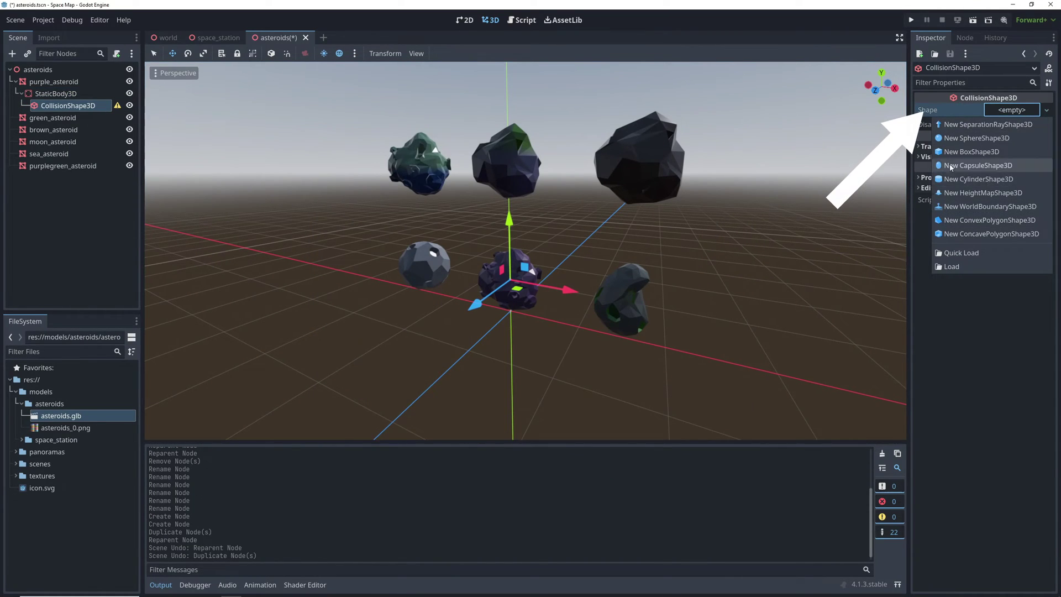
pyautogui.click(956, 138)
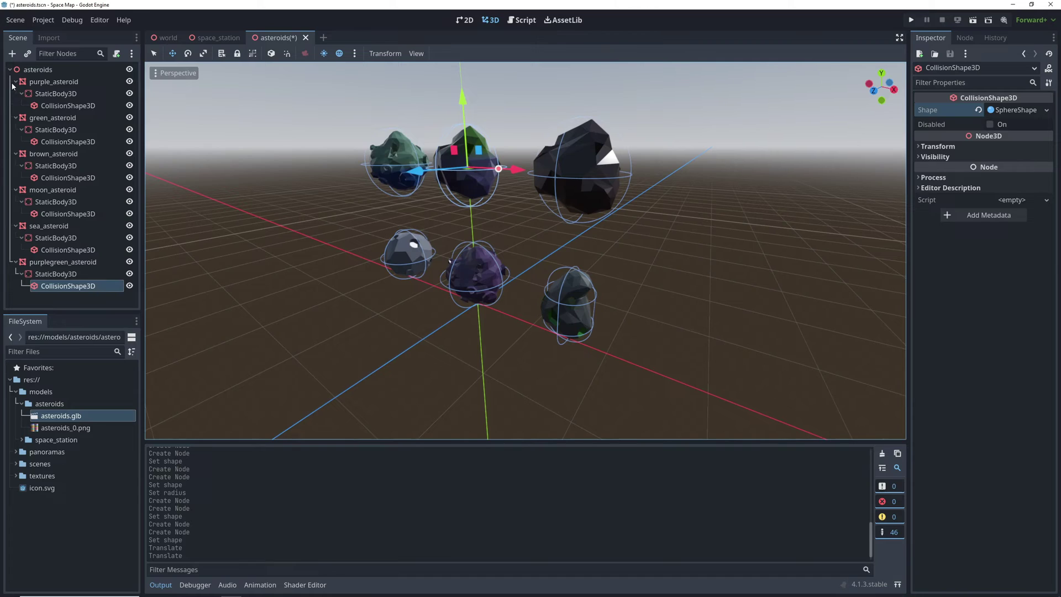
pyautogui.click(12, 82)
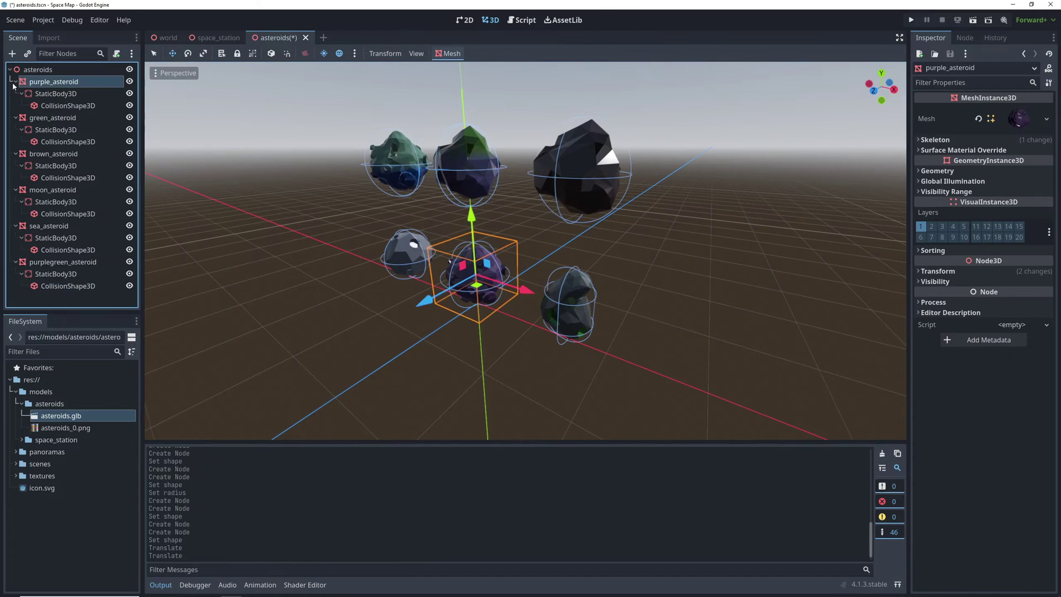
# Step: Save the scene and export it as MeshLibrary asteroids.tres in res://libraries
pyautogui.hotkey('ctrl', 's')
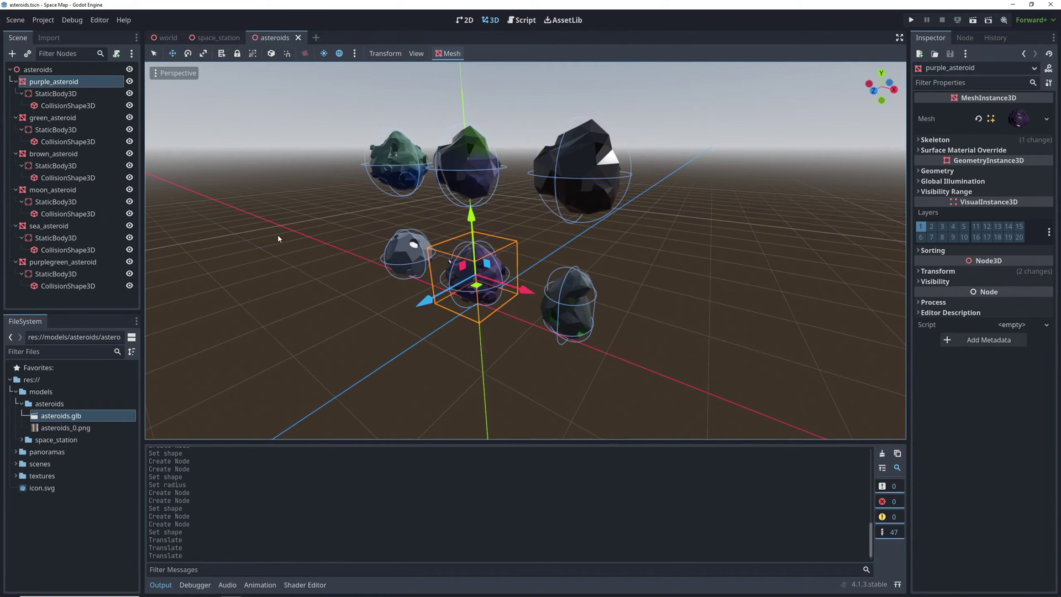
pyautogui.click(13, 23)
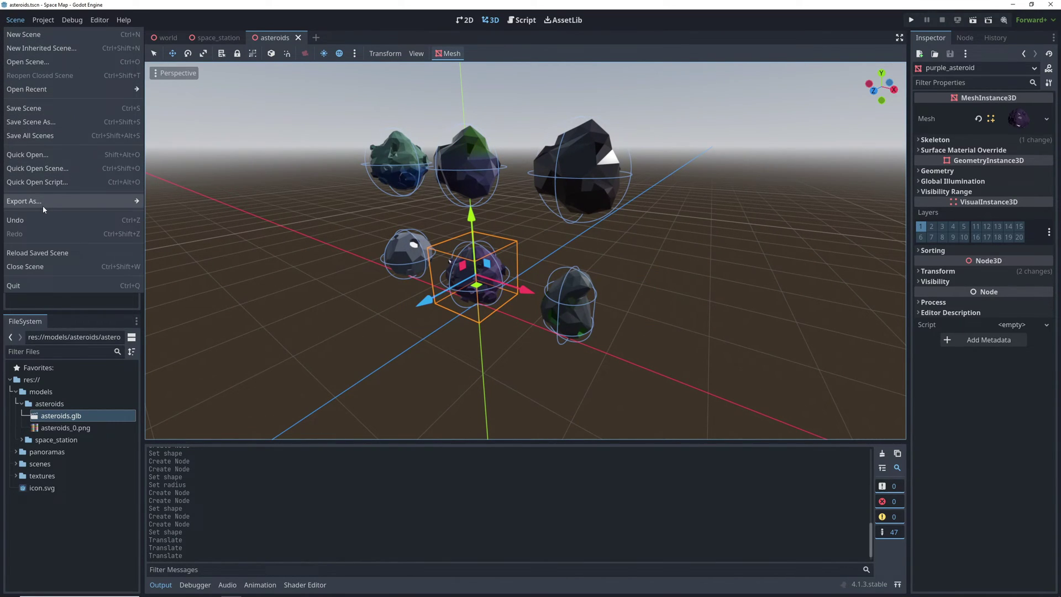
pyautogui.moveTo(42, 205)
pyautogui.click(166, 202)
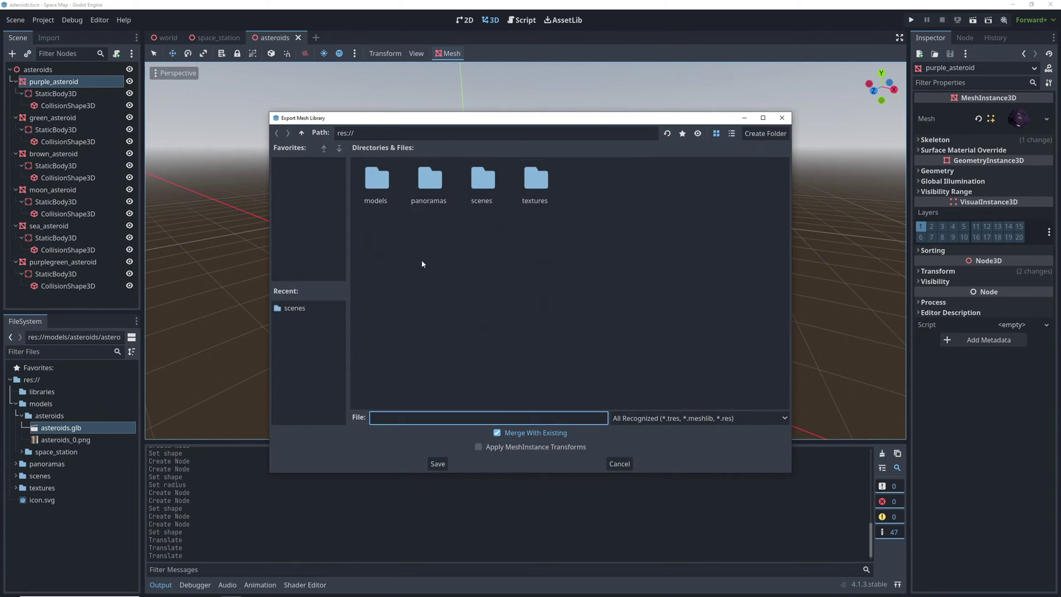
pyautogui.write('asteroids')
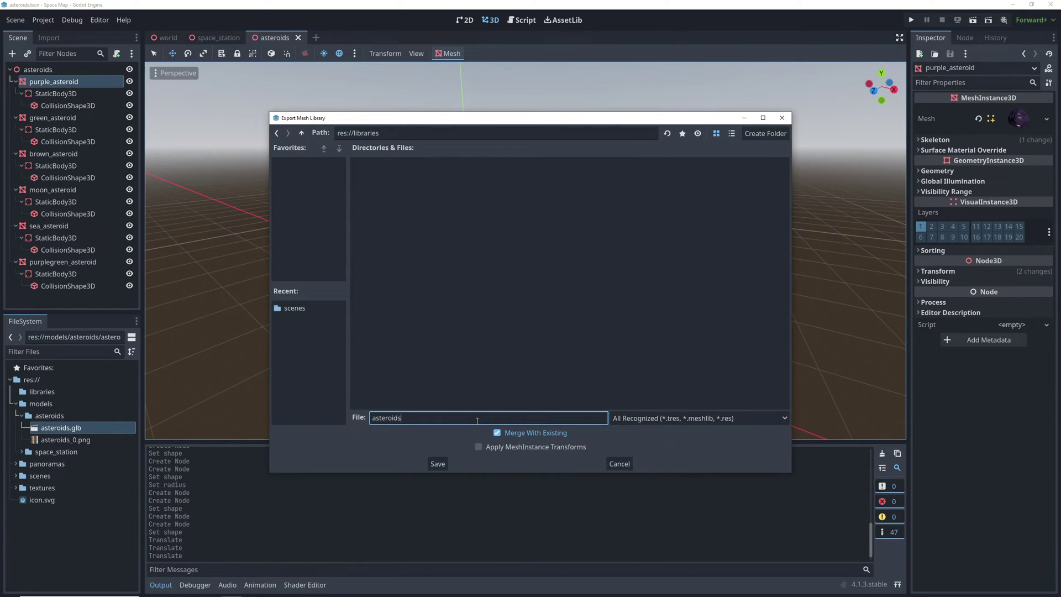
pyautogui.click(438, 467)
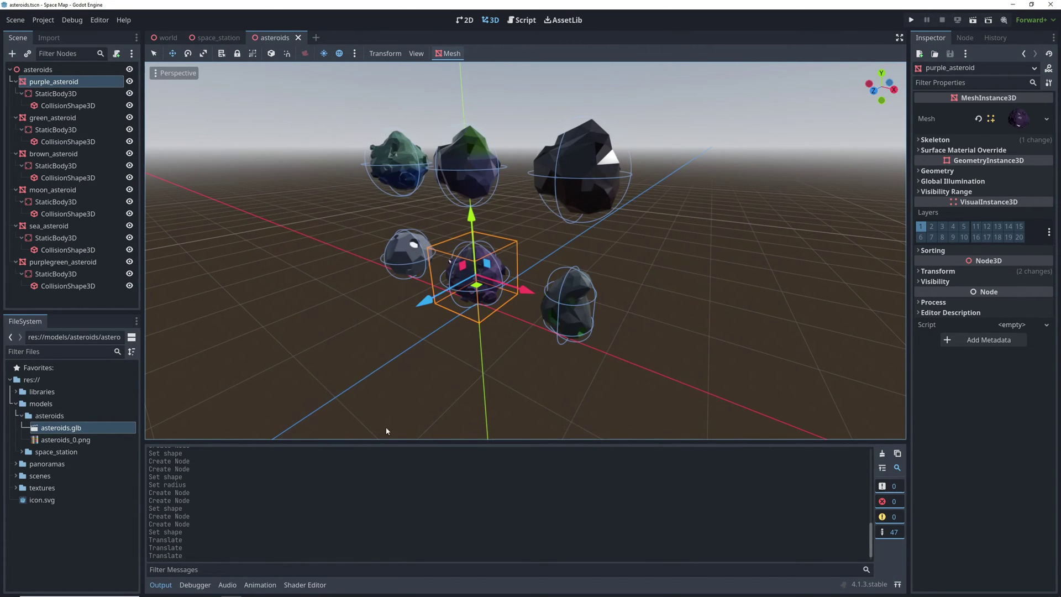
# Step: Show the new asteroids.tres in the FileSystem's libraries folder
pyautogui.click(16, 403)
pyautogui.doubleClick(42, 391)
pyautogui.click(27, 406)
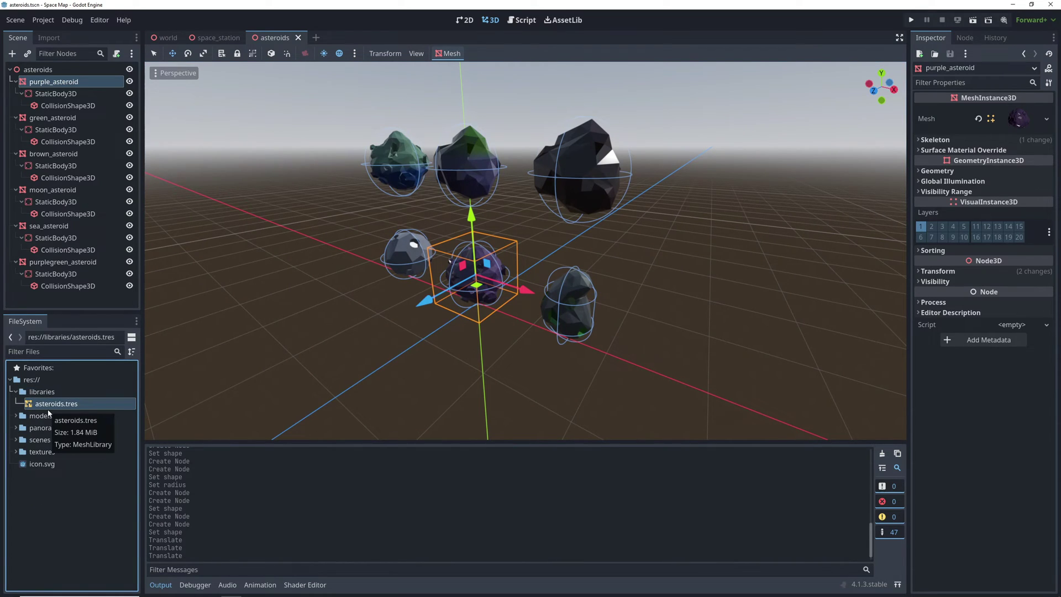
# Step: In the world scene, add a GridMap child node under World
pyautogui.click(160, 38)
pyautogui.click(34, 69)
pyautogui.rightClick(35, 69)
pyautogui.click(77, 76)
pyautogui.write('grid')
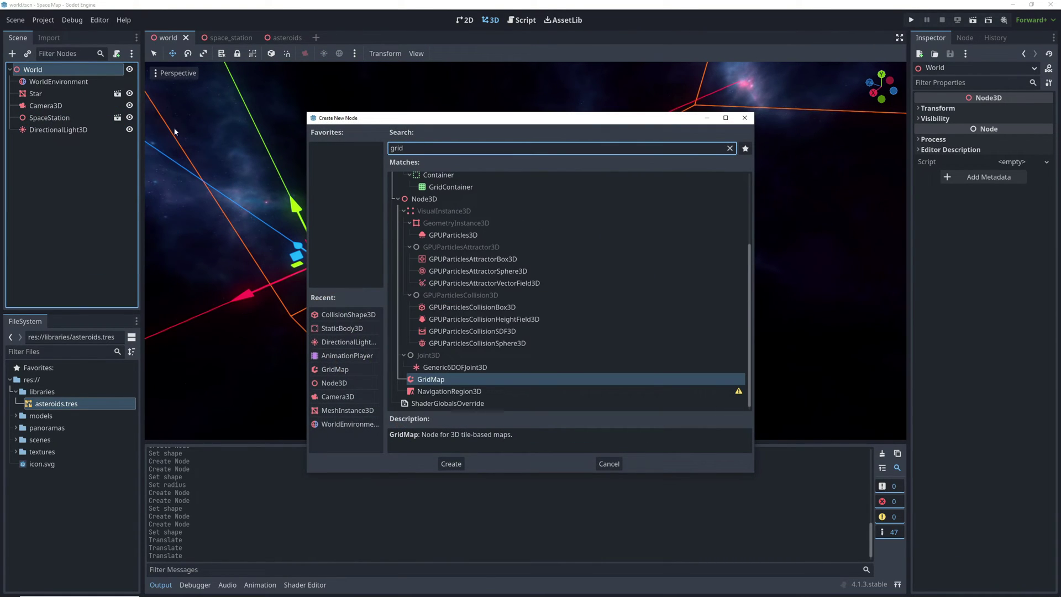
pyautogui.doubleClick(426, 379)
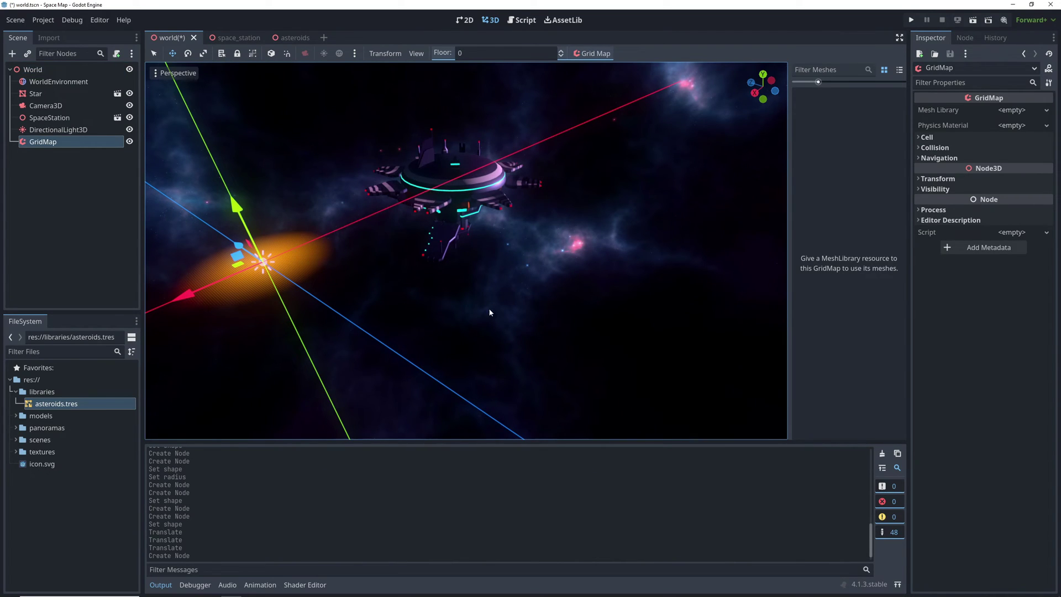
# Step: Enter 32 for the GridMap's Cell Size X and Z values
pyautogui.click(926, 137)
pyautogui.click(937, 166)
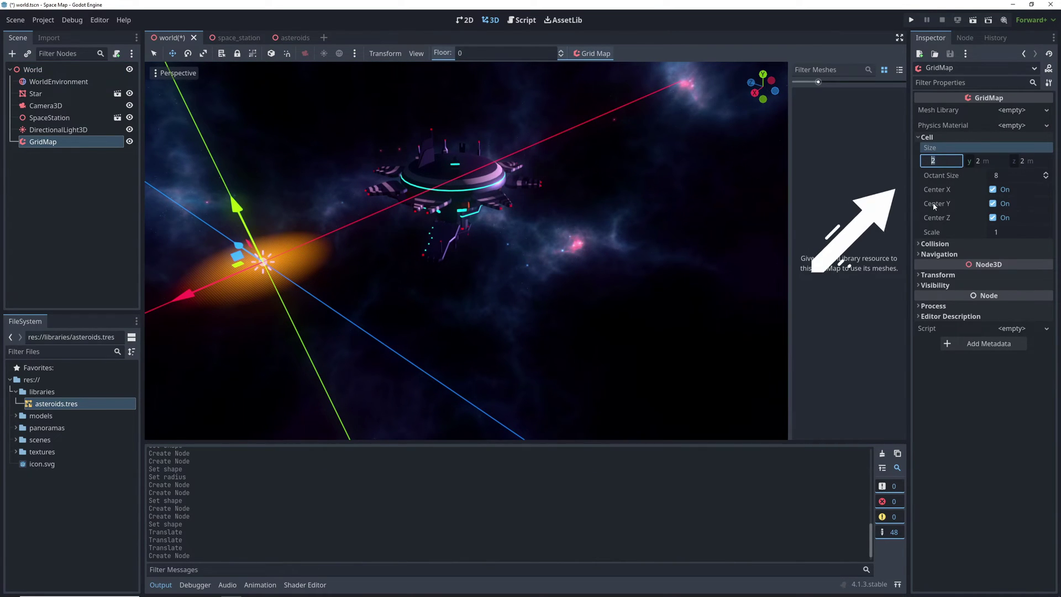
pyautogui.write('32')
pyautogui.press('Return')
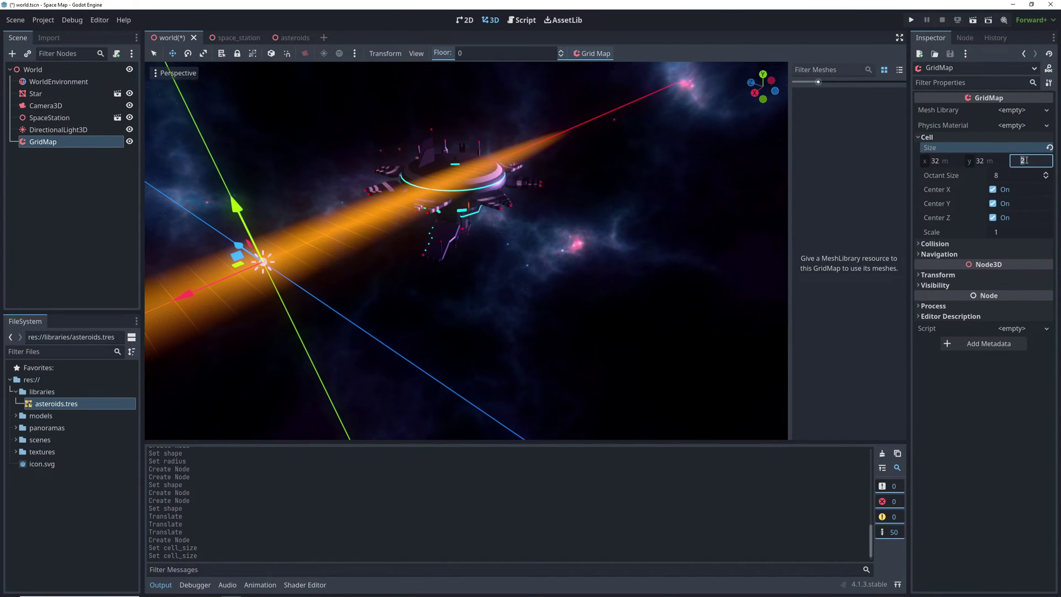
pyautogui.write('32')
pyautogui.press('Return')
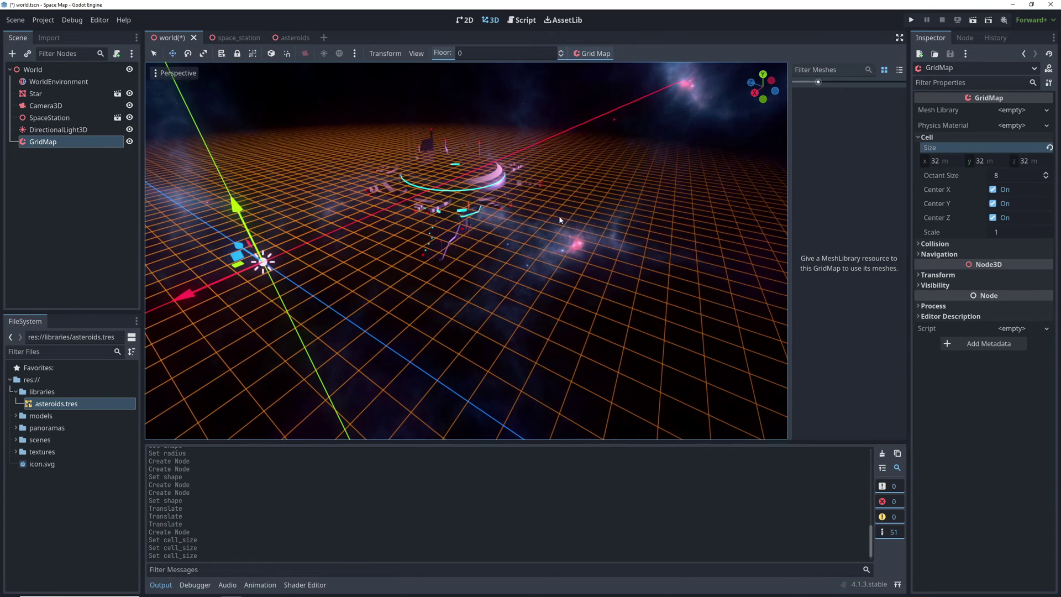
# Step: Assign asteroids.tres as the GridMap's Mesh Library
pyautogui.moveTo(550, 218); pyautogui.dragTo(128, 468, button='middle')
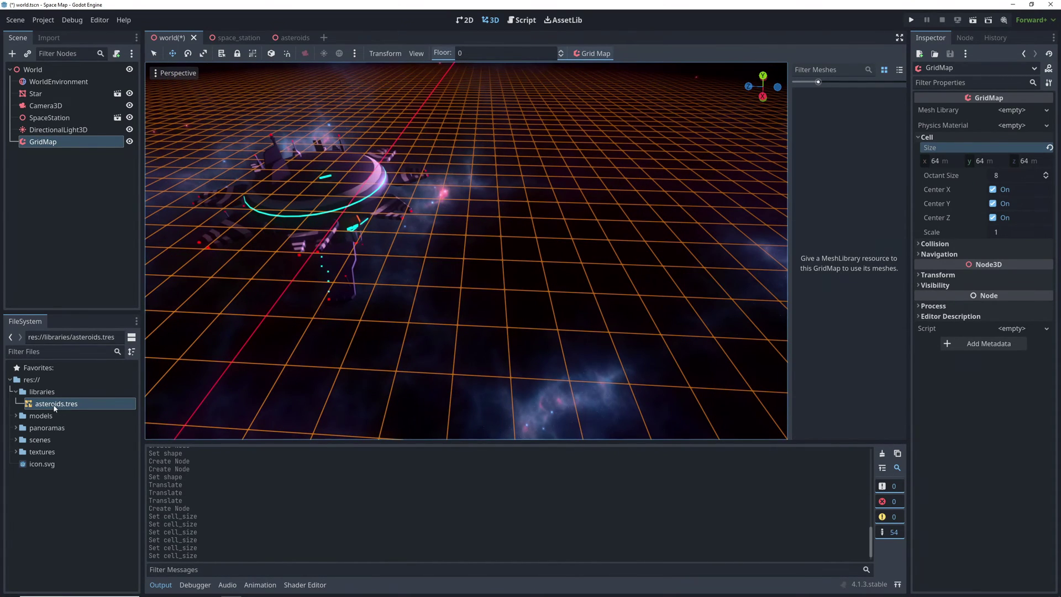
pyautogui.moveTo(55, 408); pyautogui.dragTo(910, 175)
pyautogui.moveTo(1004, 131); pyautogui.dragTo(1010, 110)
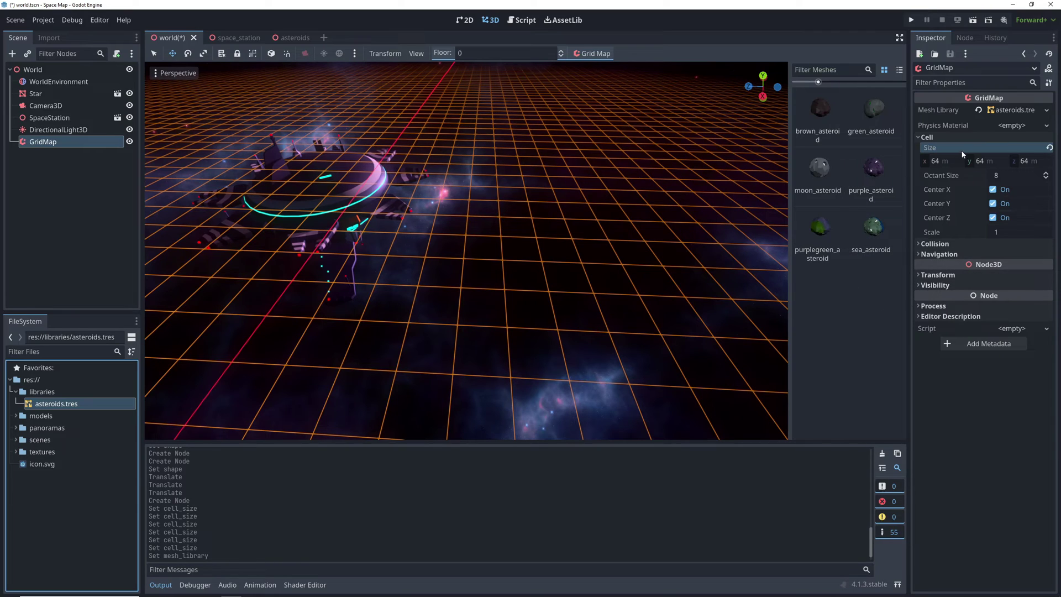
# Step: Adjust the GridMap Cell Scale (10, then 40) and pick purple_asteroid for painting
pyautogui.click(997, 233)
pyautogui.write('10')
pyautogui.press('Return')
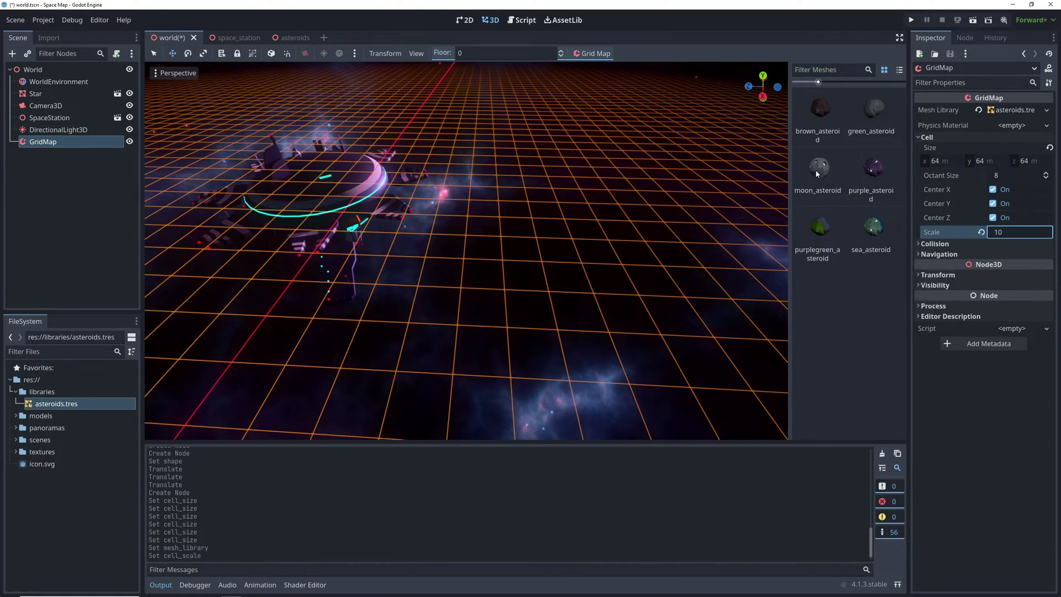
pyautogui.click(872, 171)
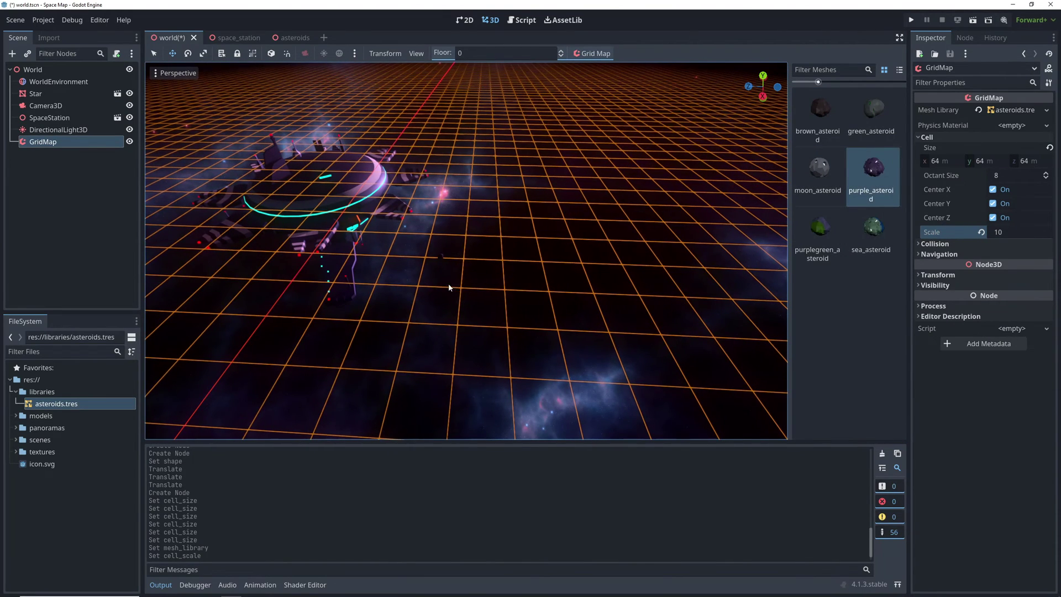
pyautogui.click(1012, 232)
pyautogui.write('40')
pyautogui.press('Return')
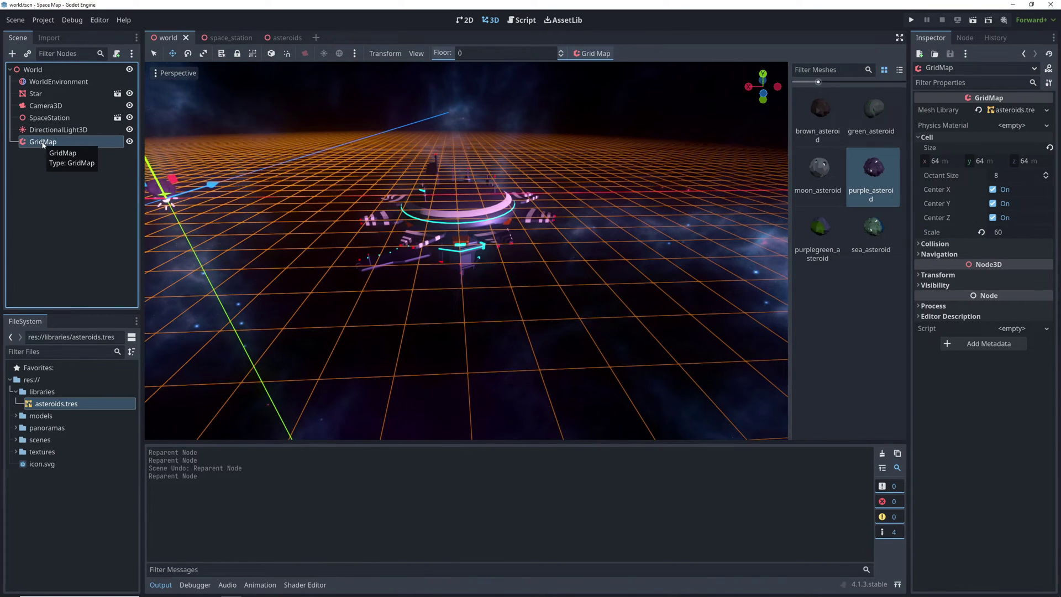
# Step: Nest GridMap under SpaceStation and set its position to 0, 0, 0
pyautogui.moveTo(55, 123); pyautogui.dragTo(56, 121)
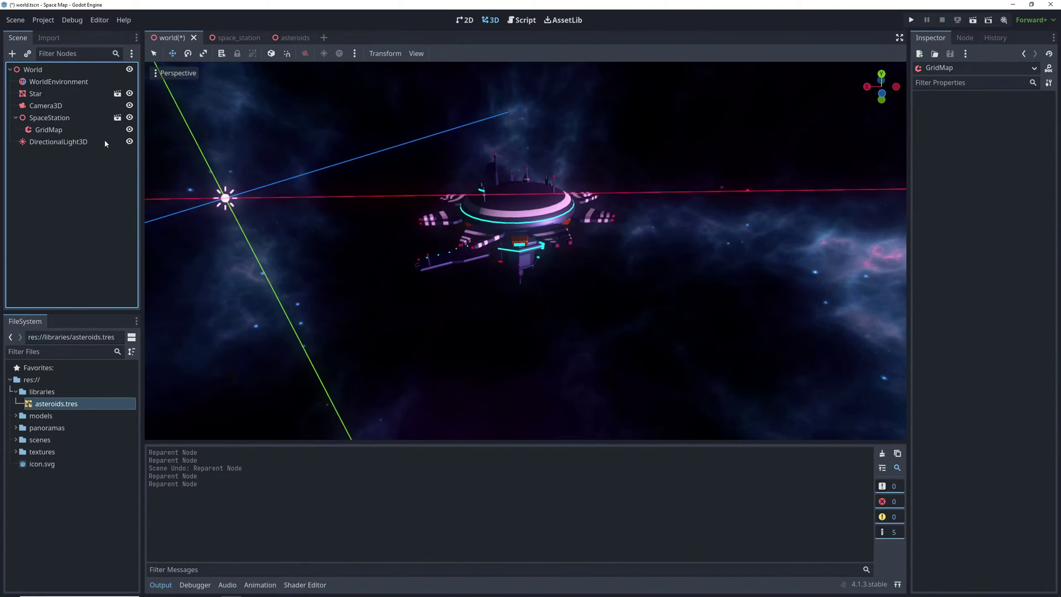
pyautogui.click(48, 130)
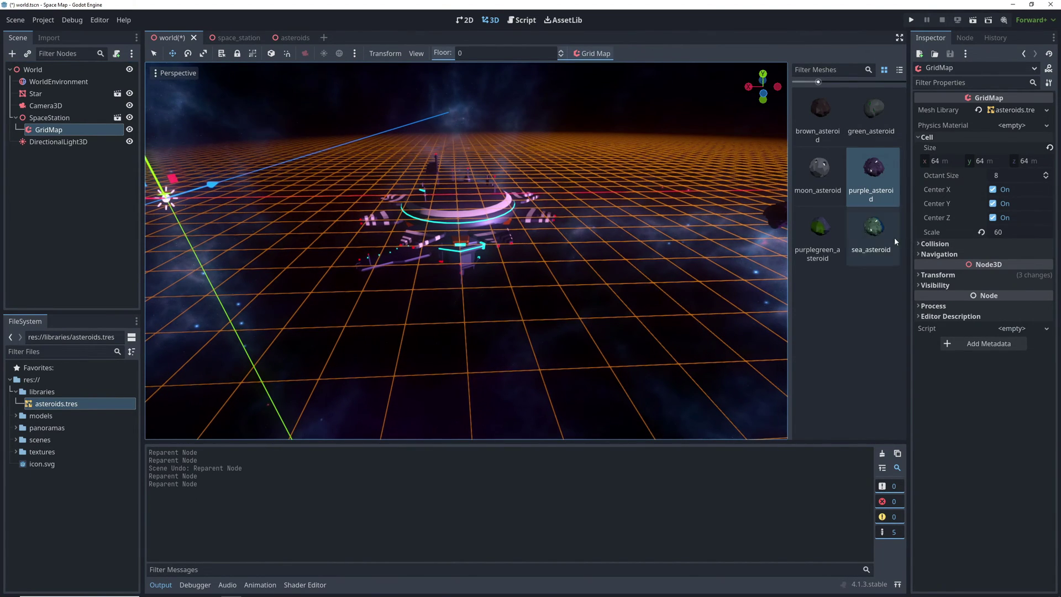
pyautogui.click(927, 276)
pyautogui.click(943, 298)
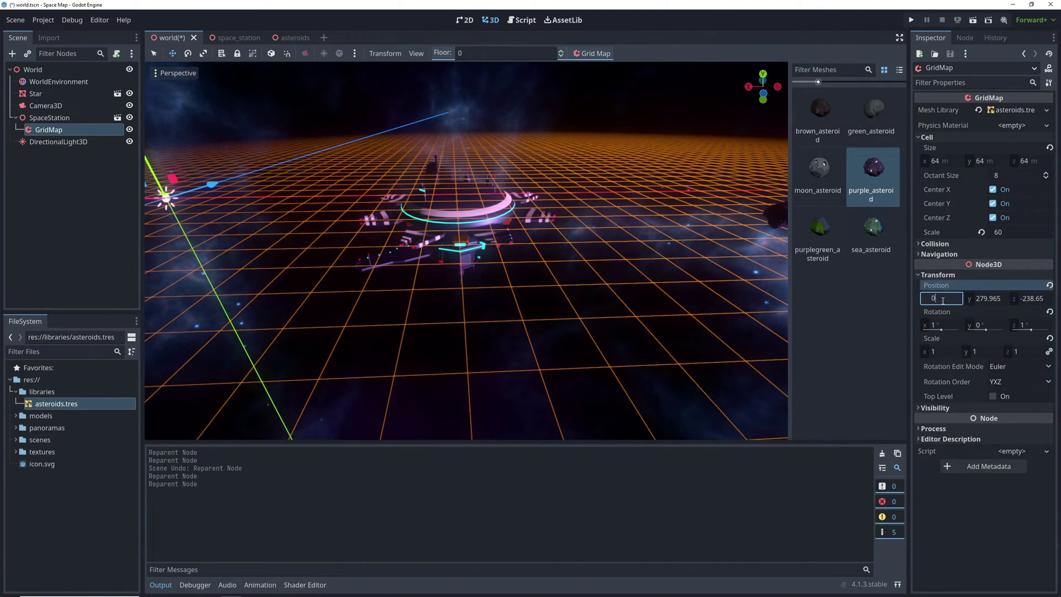
pyautogui.write('0')
pyautogui.press('Return')
pyautogui.press('Return')
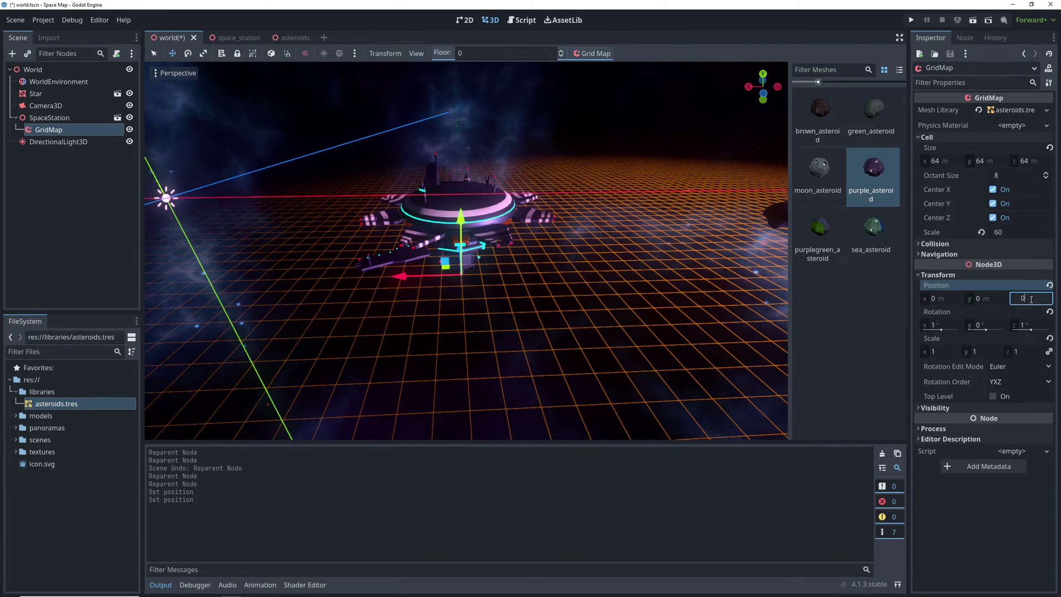
pyautogui.click(1030, 299)
pyautogui.write('0')
pyautogui.press('Return')
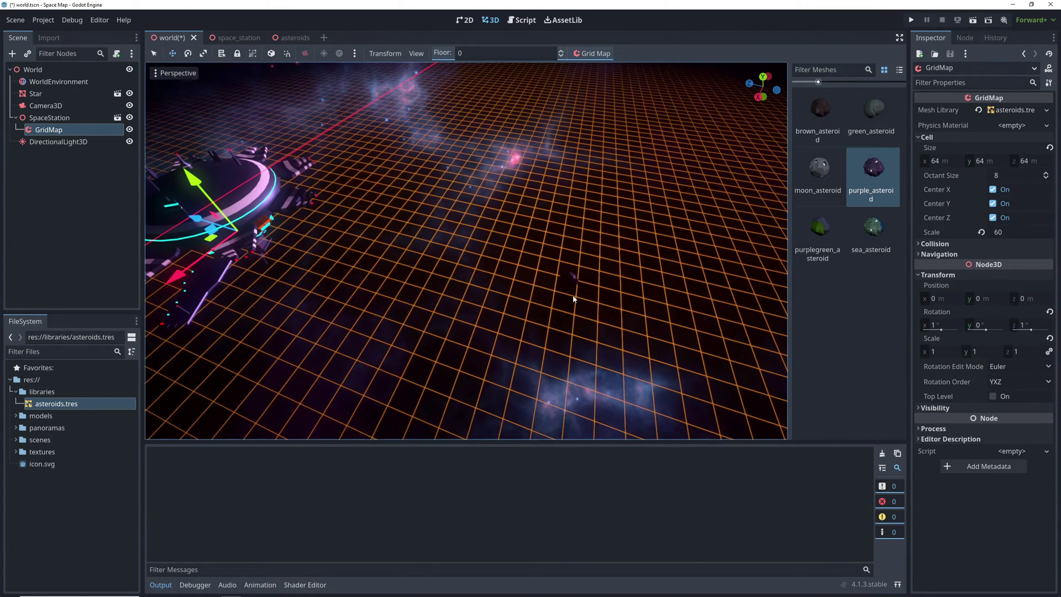
# Step: Paint purple asteroids across GridMap floors, raising the floor level twice
pyautogui.click(556, 231)
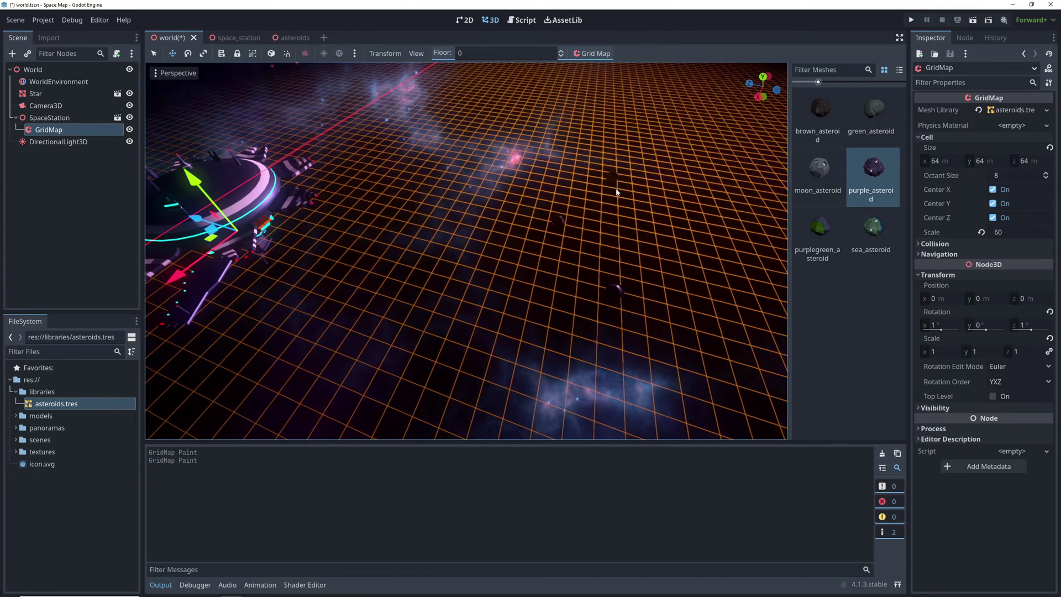
pyautogui.click(616, 189)
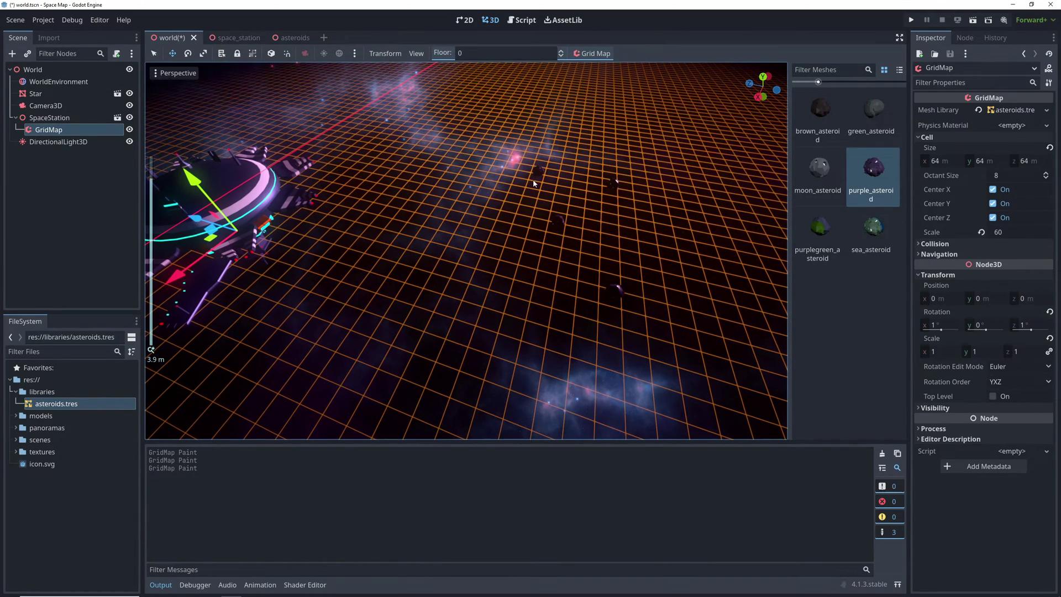
pyautogui.press('e')
pyautogui.press('e')
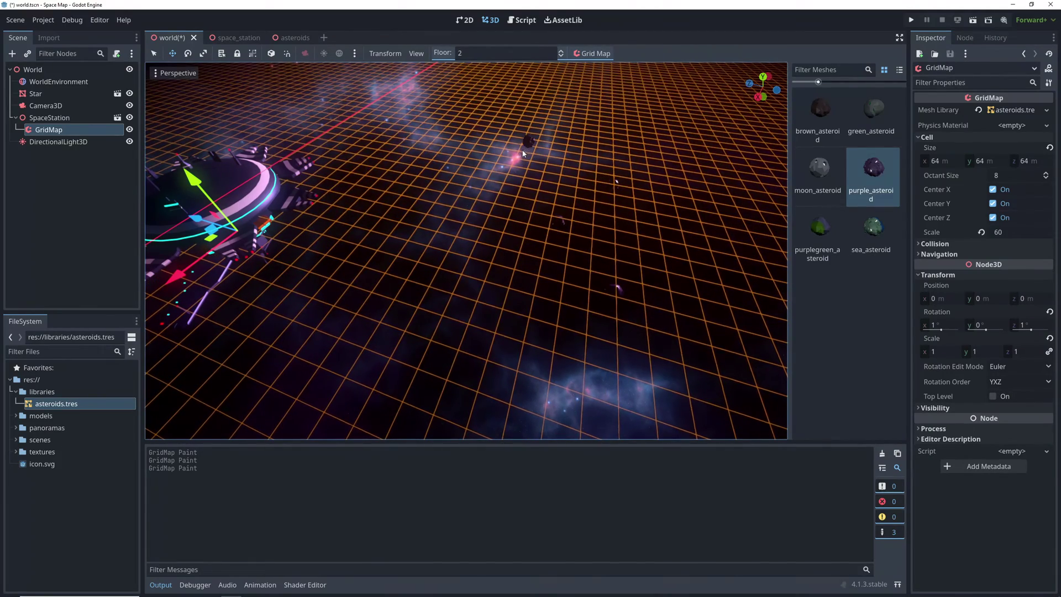
pyautogui.click(522, 148)
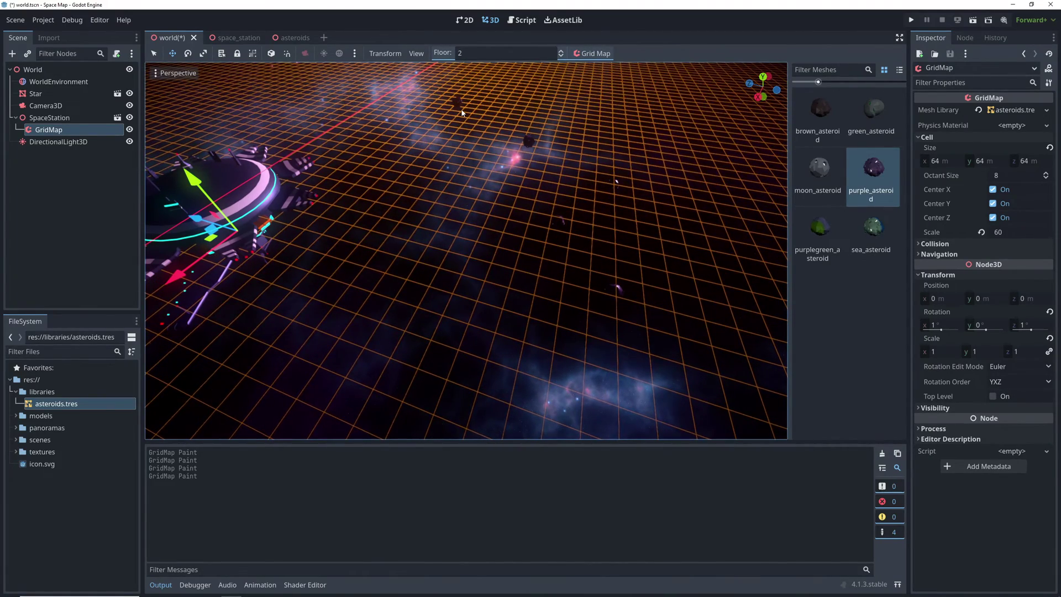
pyautogui.press('e')
pyautogui.press('e')
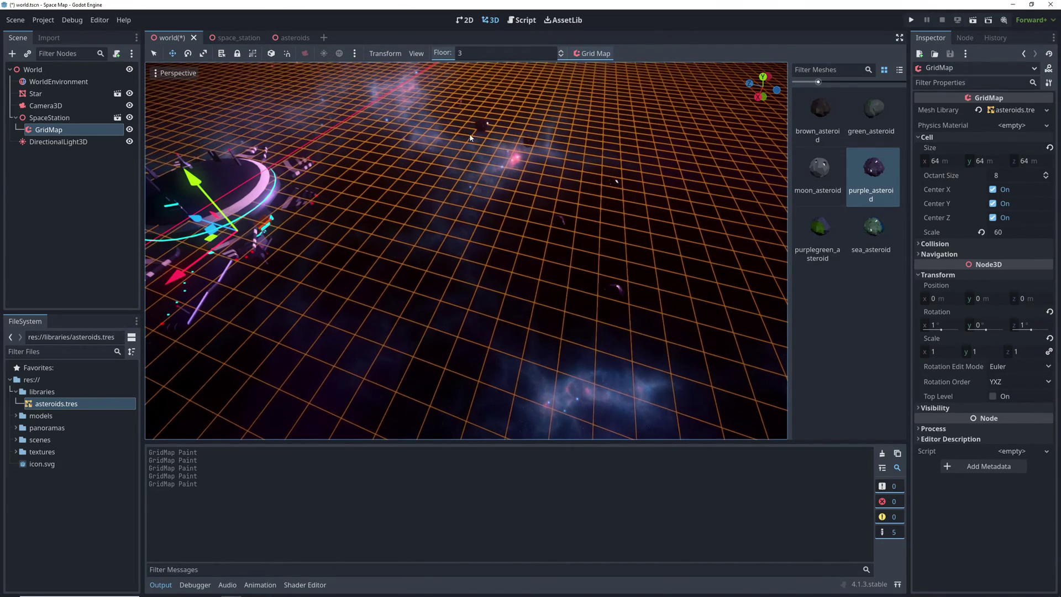
pyautogui.click(370, 92)
# Step: Paint another asteroid on floor 1, inspect the field, and save world.tscn
pyautogui.moveTo(375, 84); pyautogui.dragTo(607, 287, button='middle')
pyautogui.press('q')
pyautogui.press('q')
pyautogui.press('q')
pyautogui.click(631, 293)
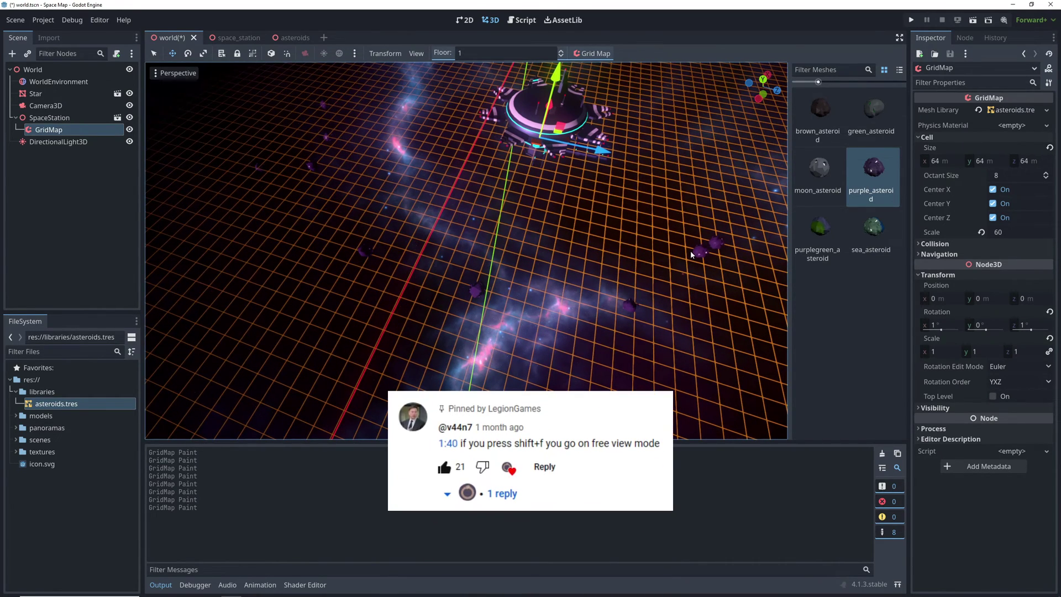
pyautogui.press('s')
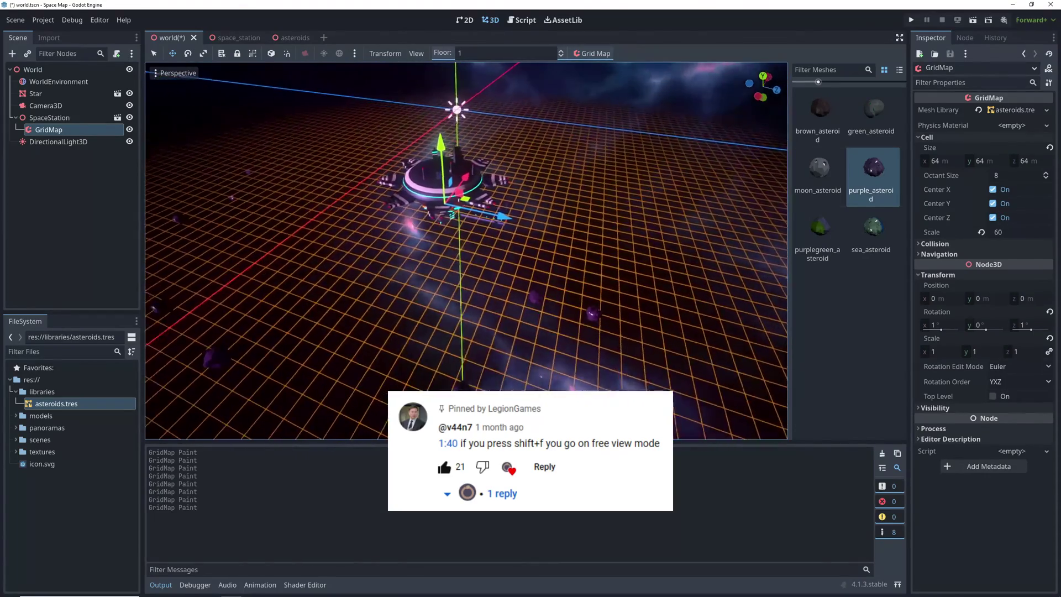
pyautogui.press('w')
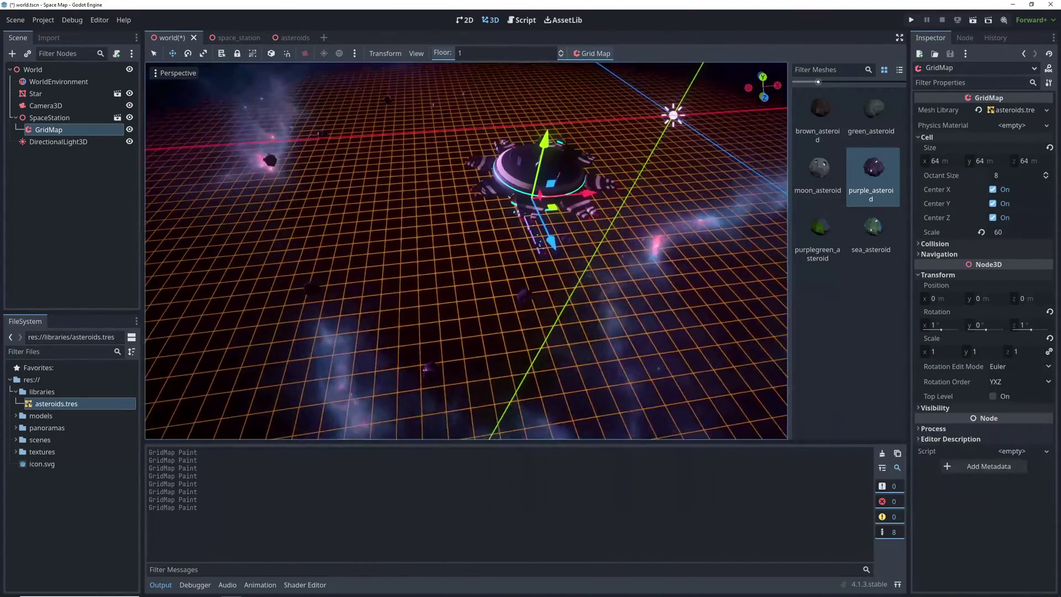
pyautogui.hotkey('ctrl', 's')
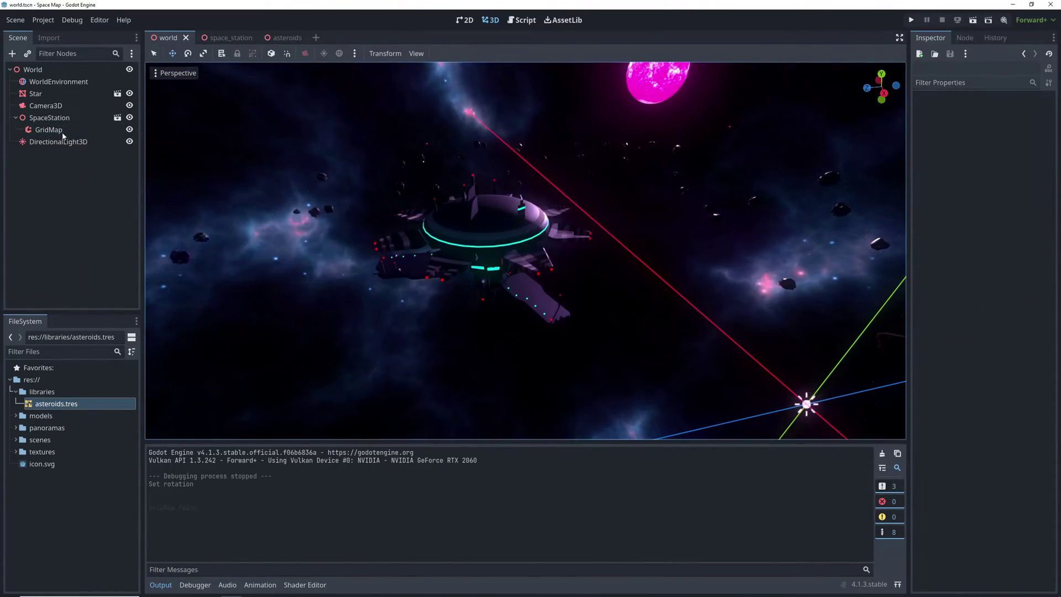
# Step: Add an AnimationPlayer as a child node of the GridMap
pyautogui.rightClick(62, 131)
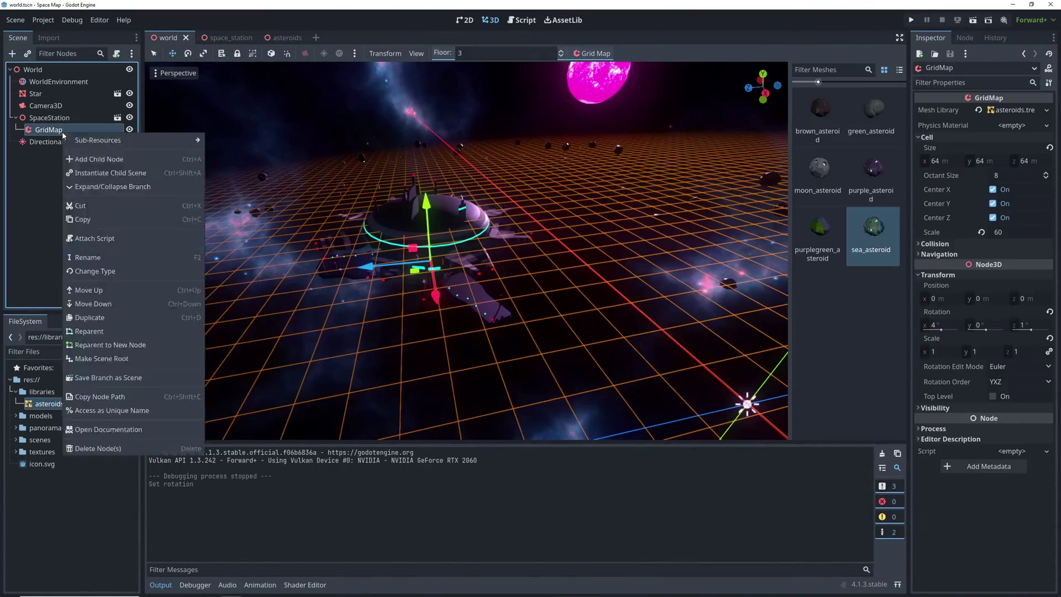
pyautogui.click(104, 159)
pyautogui.write('Animation')
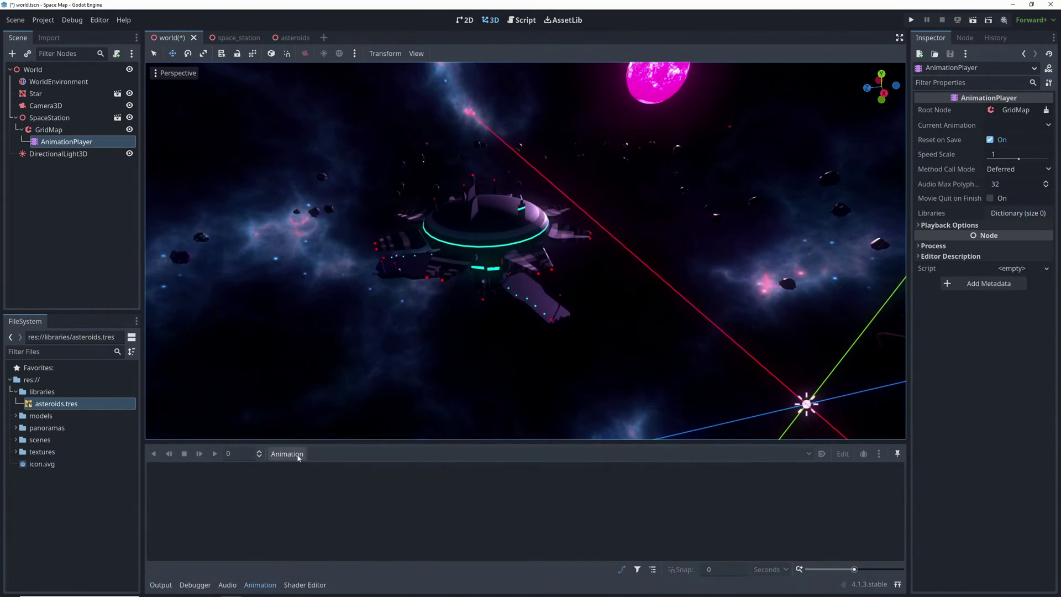
pyautogui.click(286, 454)
# Step: Create a ROTATE animation whose end rotation key turns Y to -360°
pyautogui.click(316, 469)
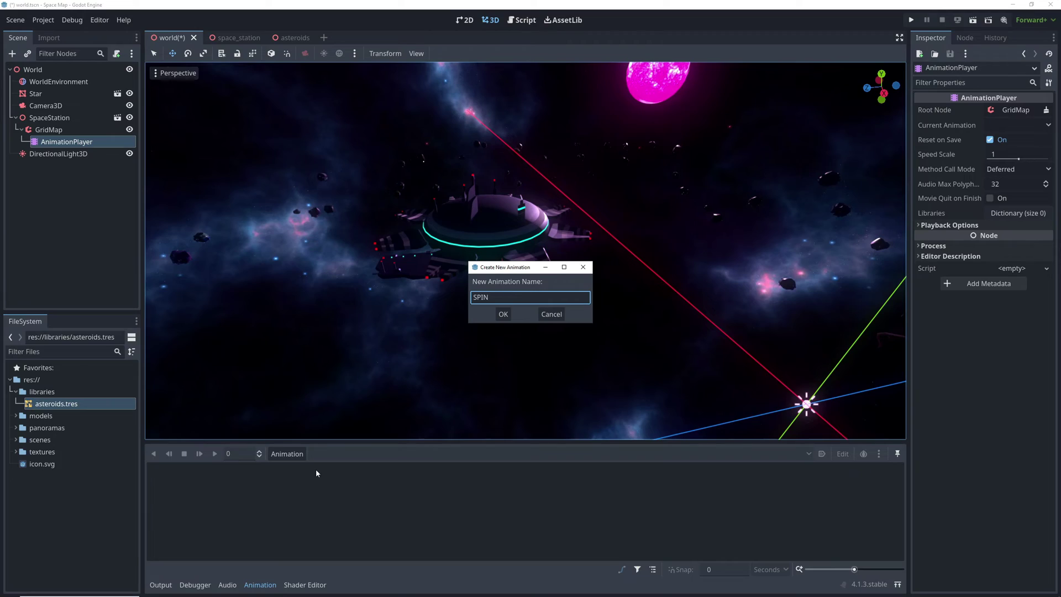
pyautogui.write('SPIN')
pyautogui.press('BackSpace')
pyautogui.press('BackSpace')
pyautogui.press('BackSpace')
pyautogui.press('BackSpace')
pyautogui.write('ROTATE')
pyautogui.click(502, 314)
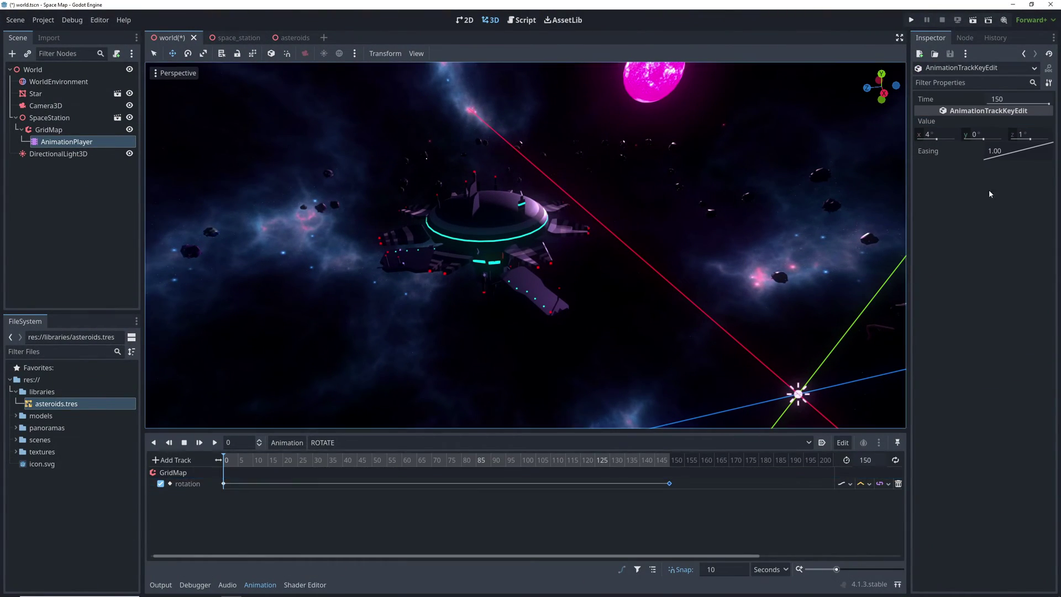
pyautogui.click(990, 134)
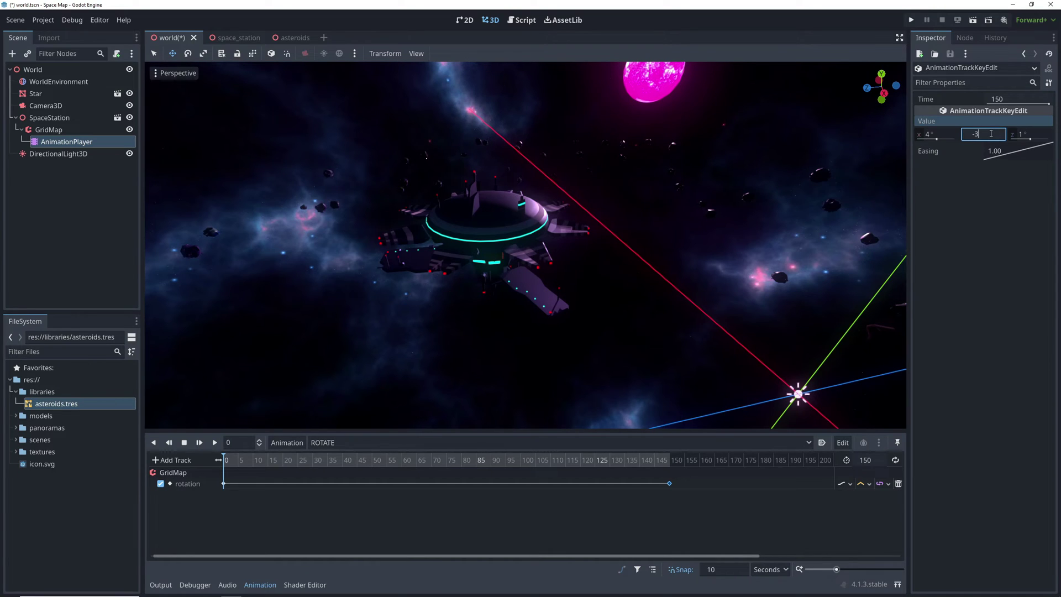
pyautogui.press('Return')
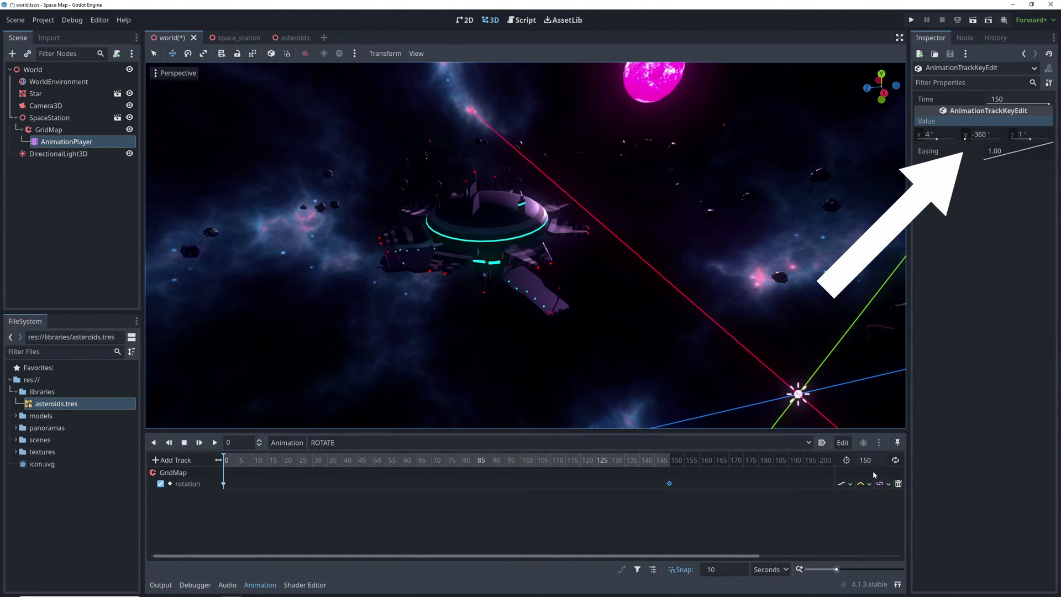
pyautogui.click(869, 457)
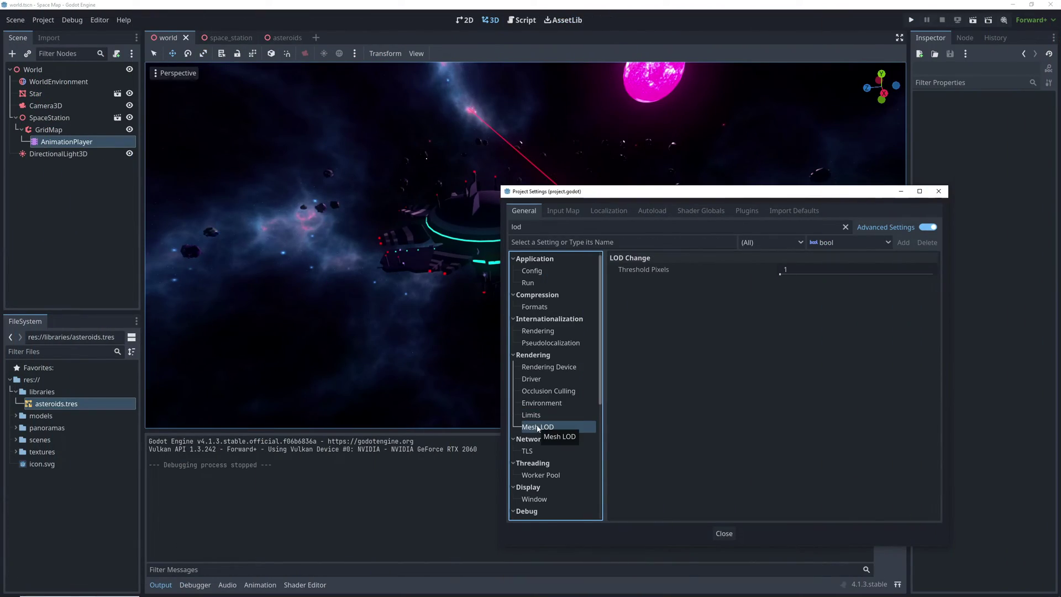
# Step: Select the Mesh LOD Threshold Pixels value in Project Settings for editing
pyautogui.moveTo(631, 273)
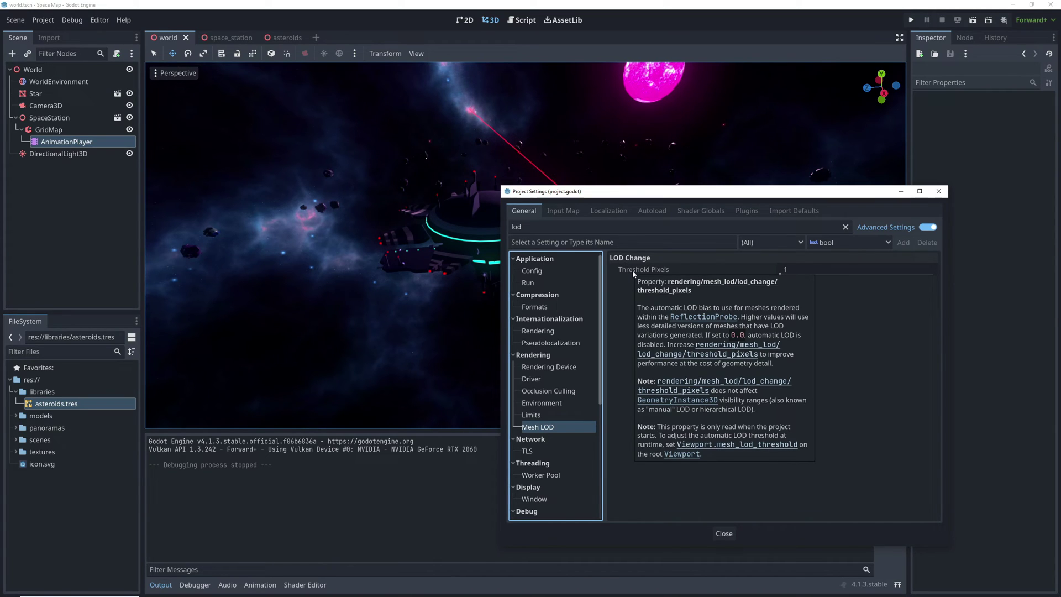
pyautogui.click(811, 274)
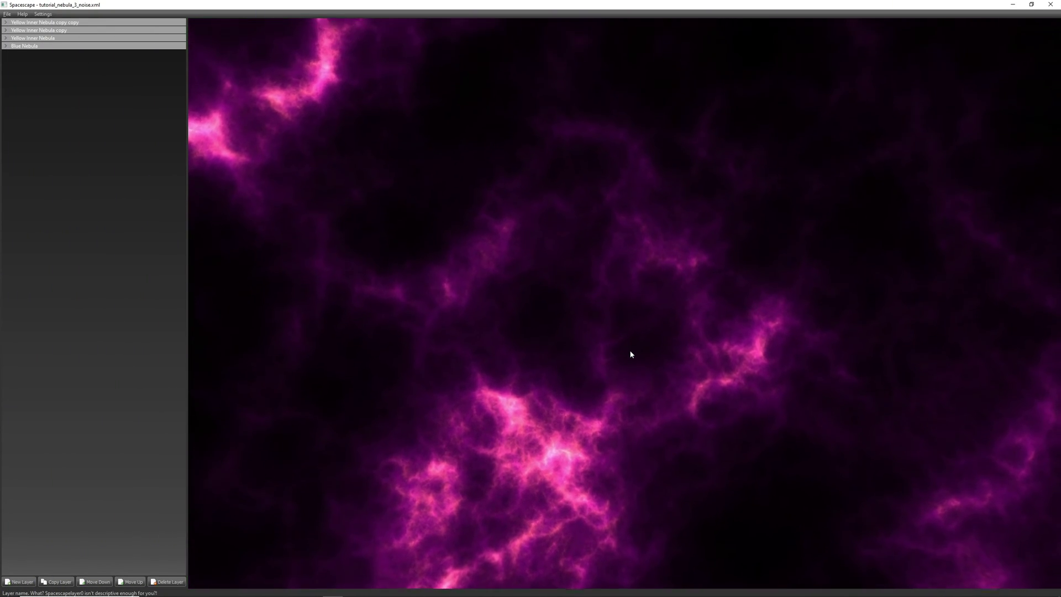
# Step: Expand the properties of all four nebula layers in the left panel
pyautogui.moveTo(630, 354); pyautogui.dragTo(611, 403)
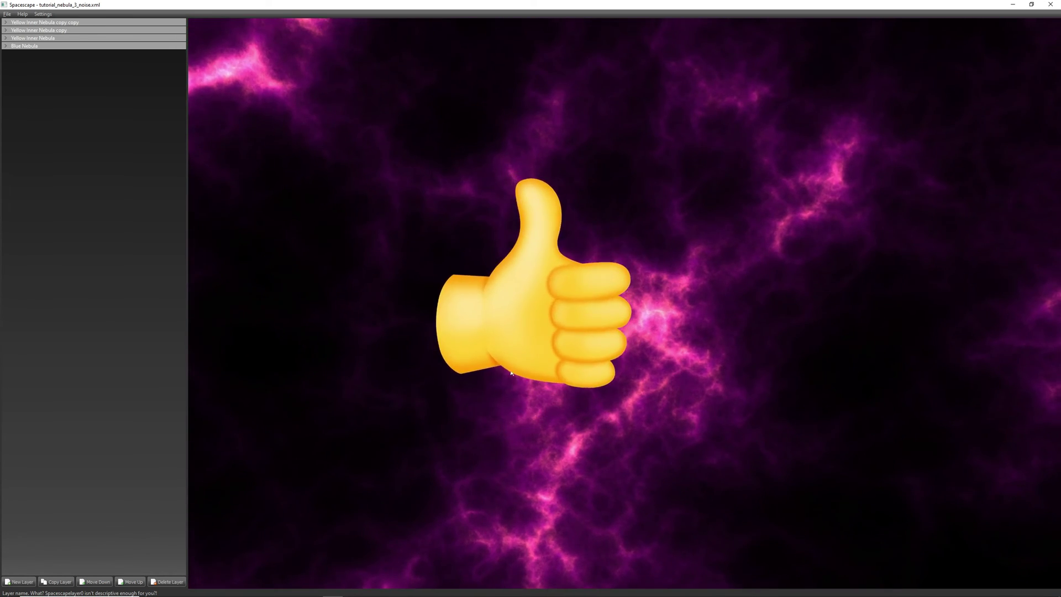
pyautogui.click(6, 22)
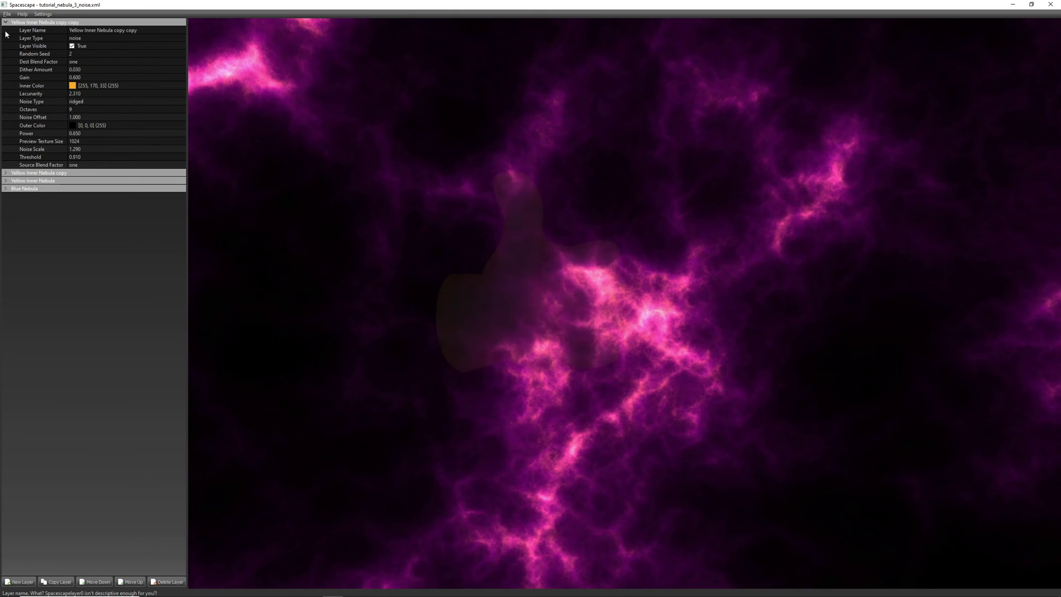
pyautogui.click(6, 172)
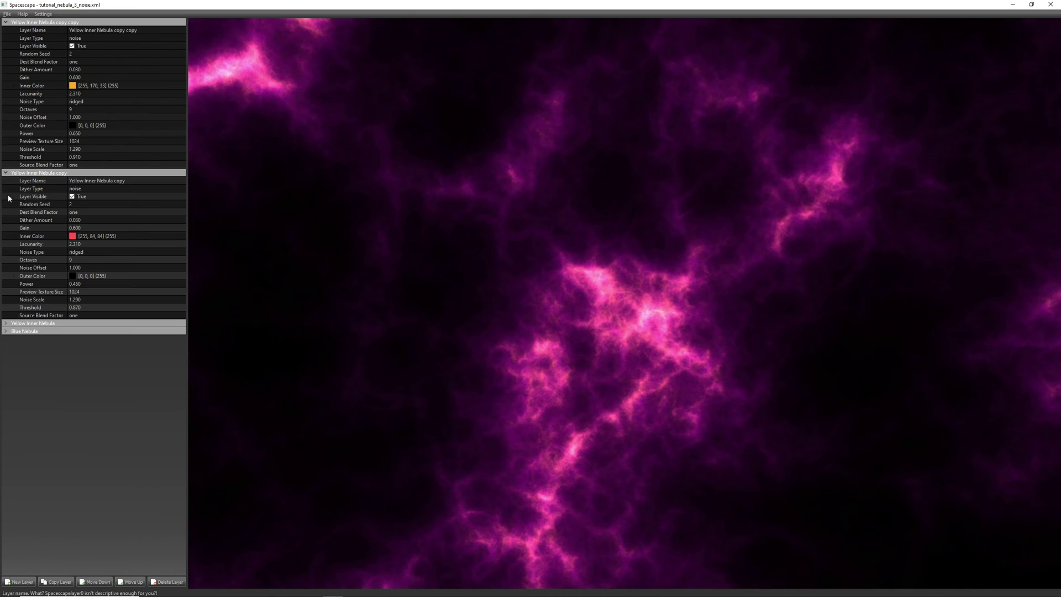
pyautogui.click(6, 323)
pyautogui.click(6, 477)
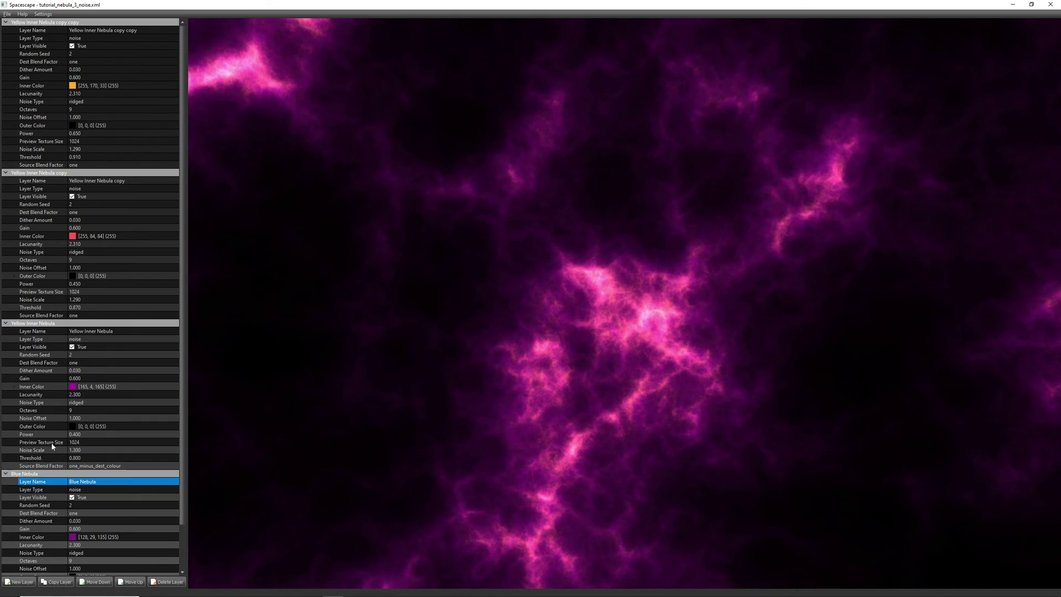
pyautogui.scroll(-2, 52, 445)
pyautogui.scroll(2, 52, 444)
# Step: Hide both Yellow Inner Nebula copy layers, keeping Yellow Inner Nebula itself visible
pyautogui.click(72, 46)
pyautogui.click(71, 196)
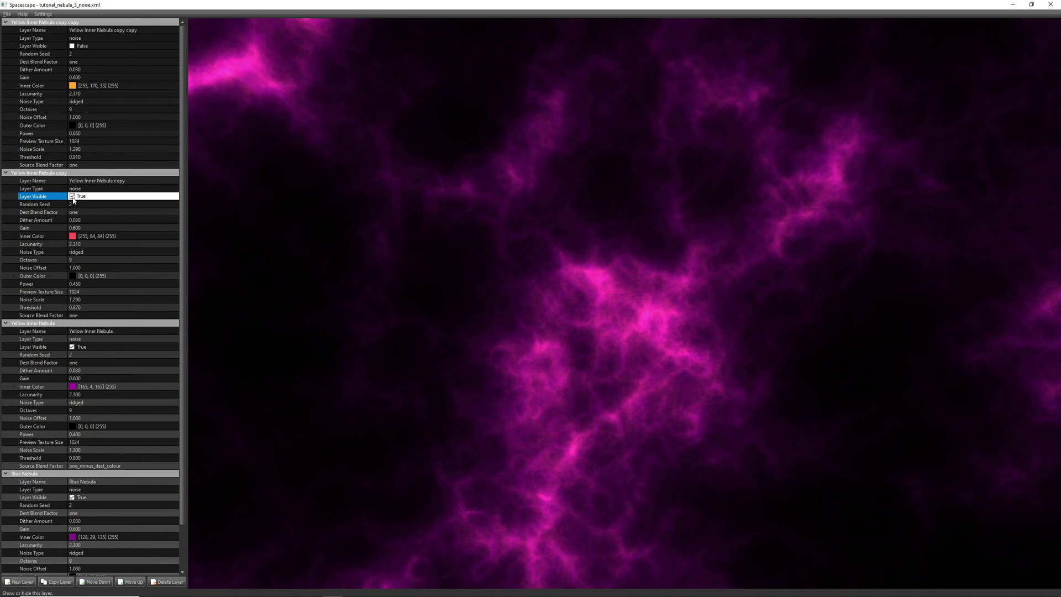
pyautogui.click(72, 347)
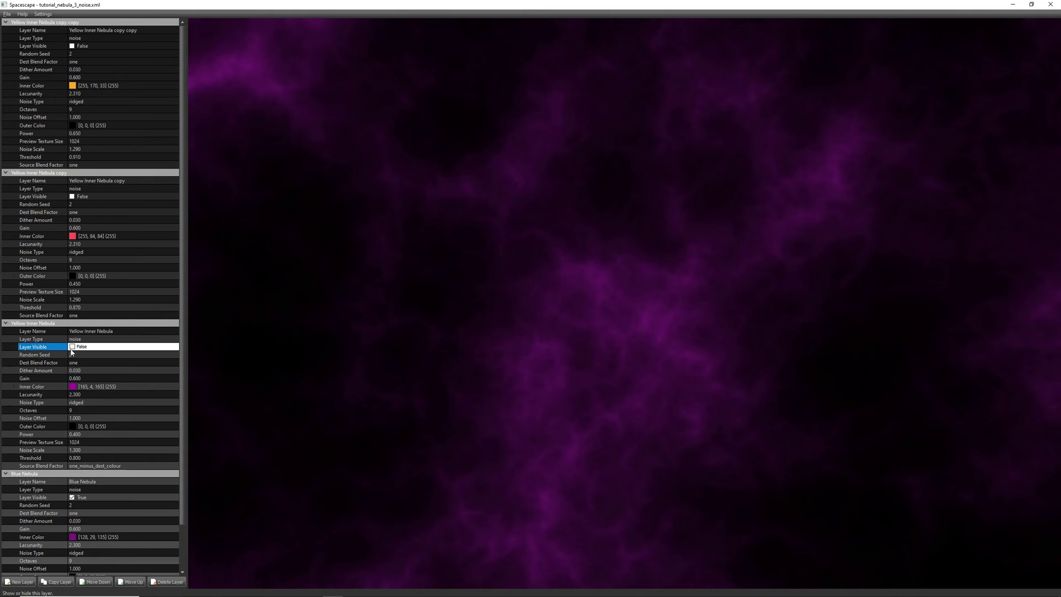
pyautogui.scroll(-2, 84, 503)
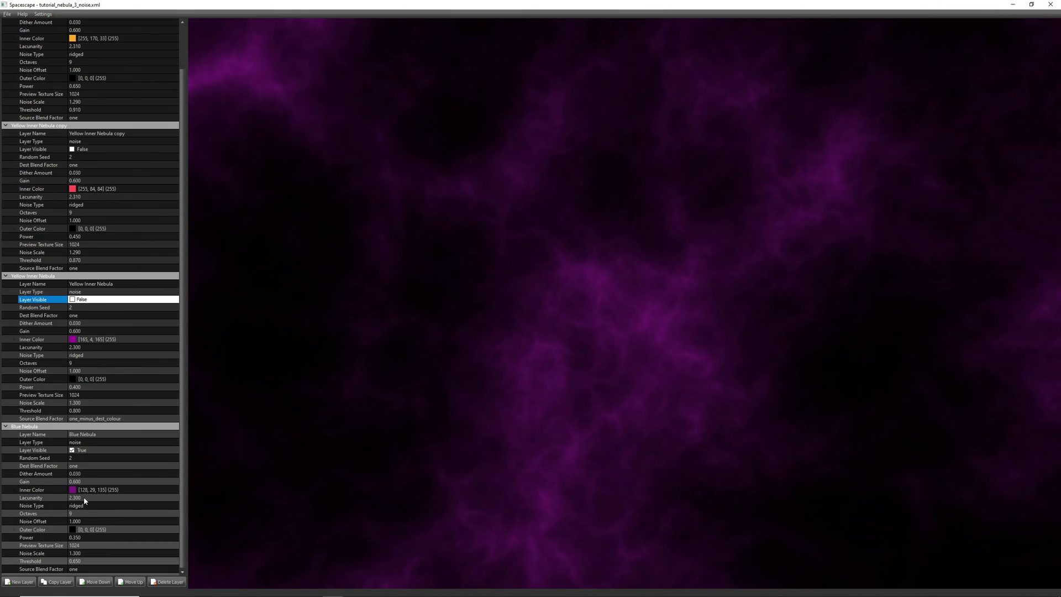
pyautogui.click(74, 411)
pyautogui.click(75, 303)
pyautogui.click(73, 299)
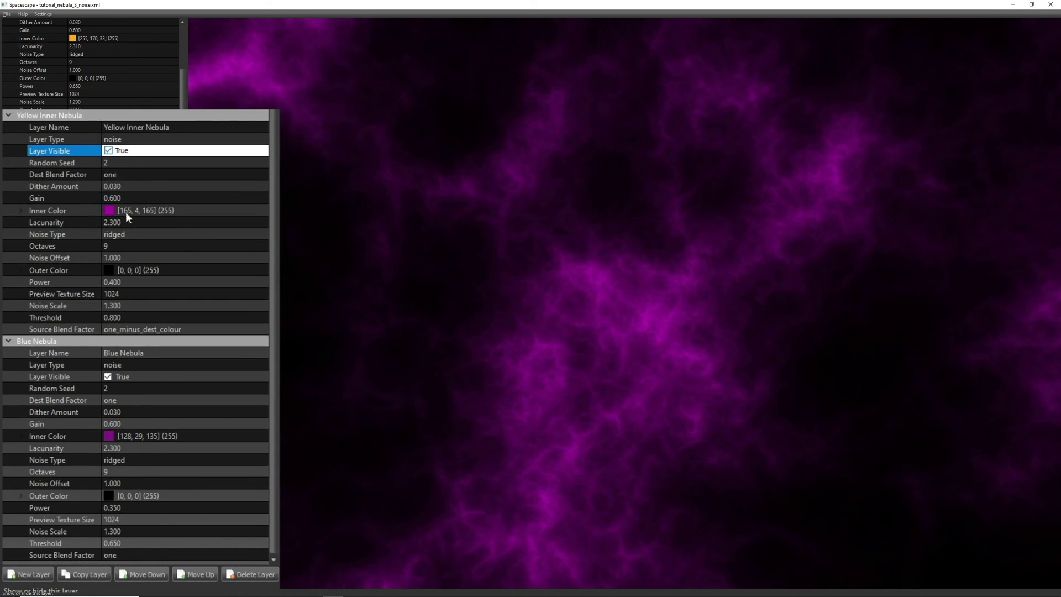
# Step: Try Yellow Inner Nebula Threshold at 0.700 and 0.850, settling back on 0.800
pyautogui.click(136, 316)
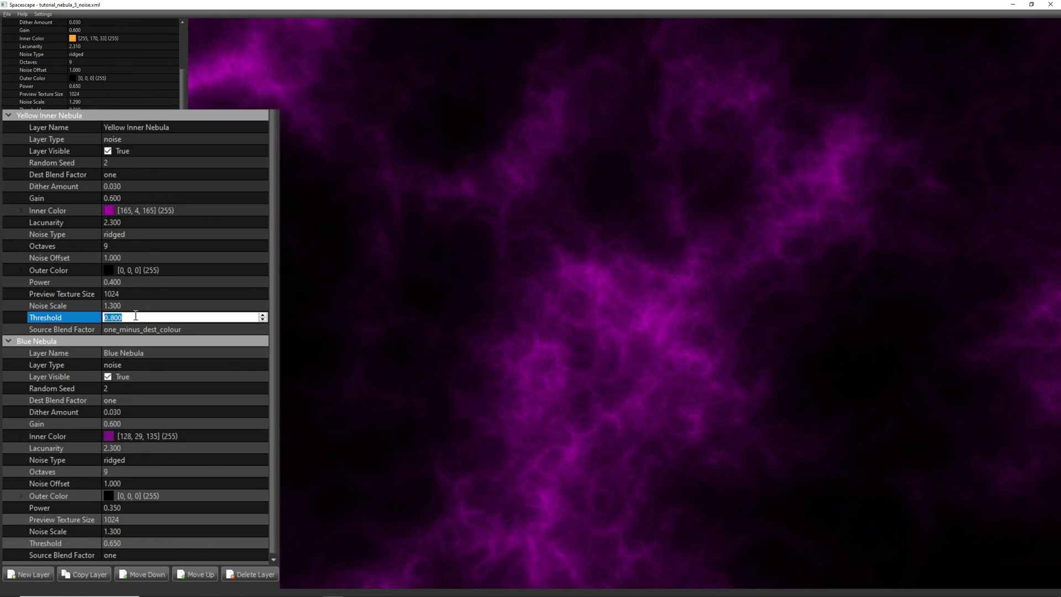
pyautogui.click(136, 316)
pyautogui.press('Down')
pyautogui.press('Return')
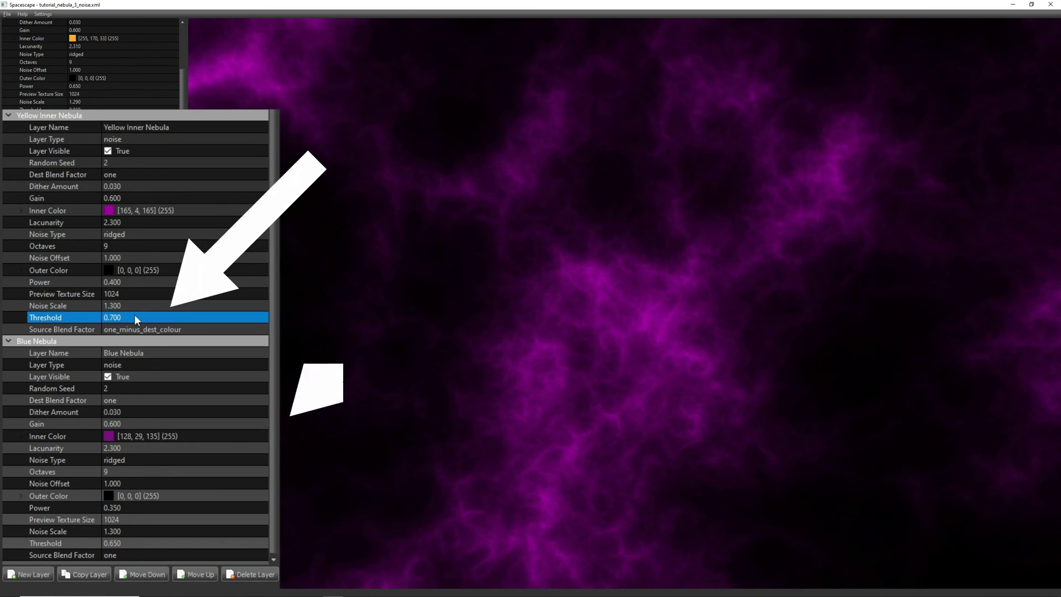
pyautogui.click(136, 317)
pyautogui.doubleClick(135, 316)
pyautogui.write('850')
pyautogui.press('Return')
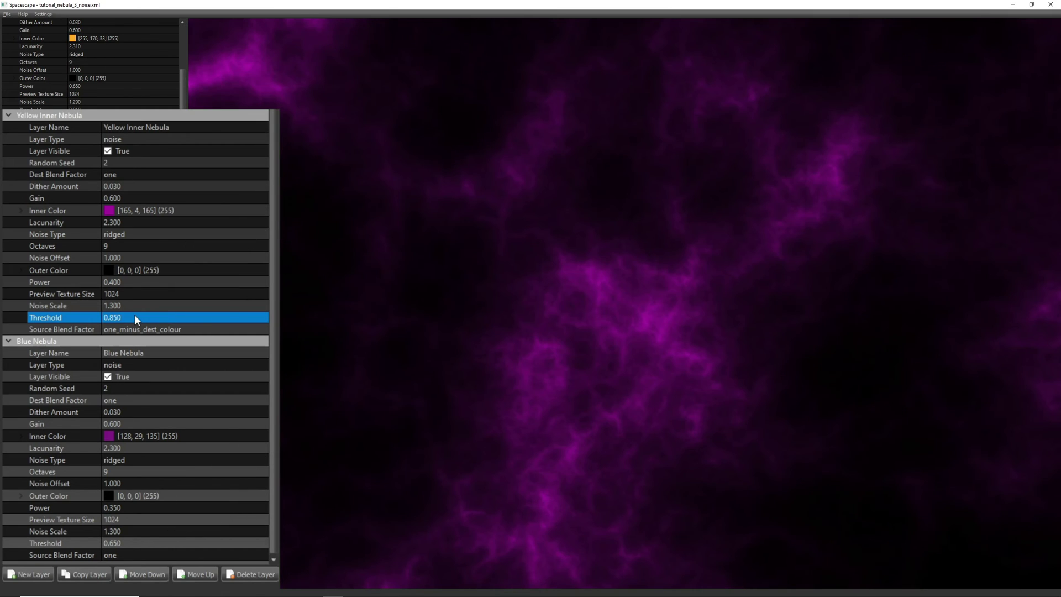
pyautogui.click(135, 316)
pyautogui.doubleClick(135, 316)
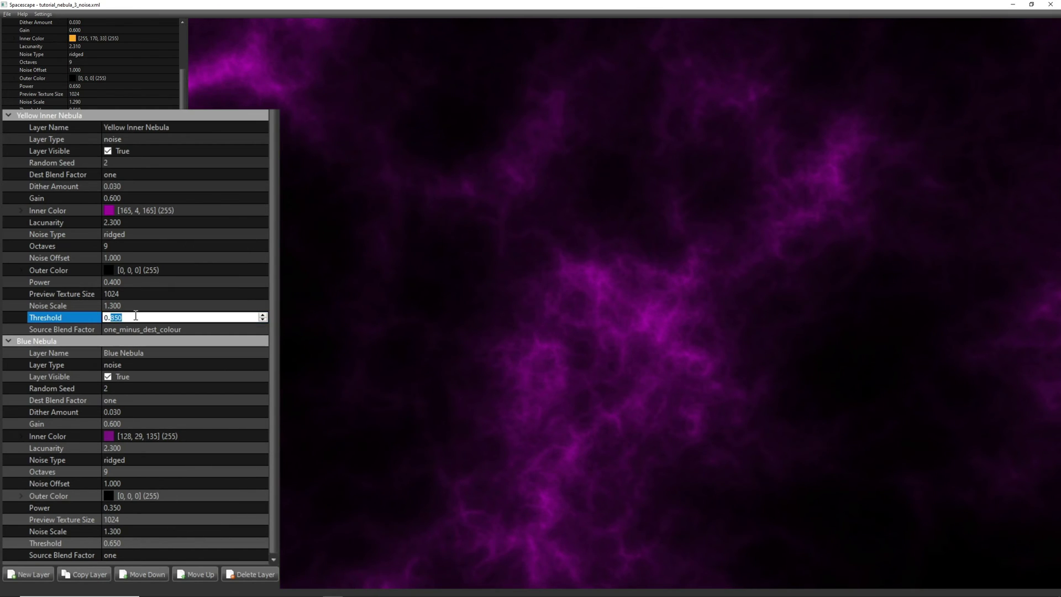
pyautogui.write('8')
pyautogui.press('Return')
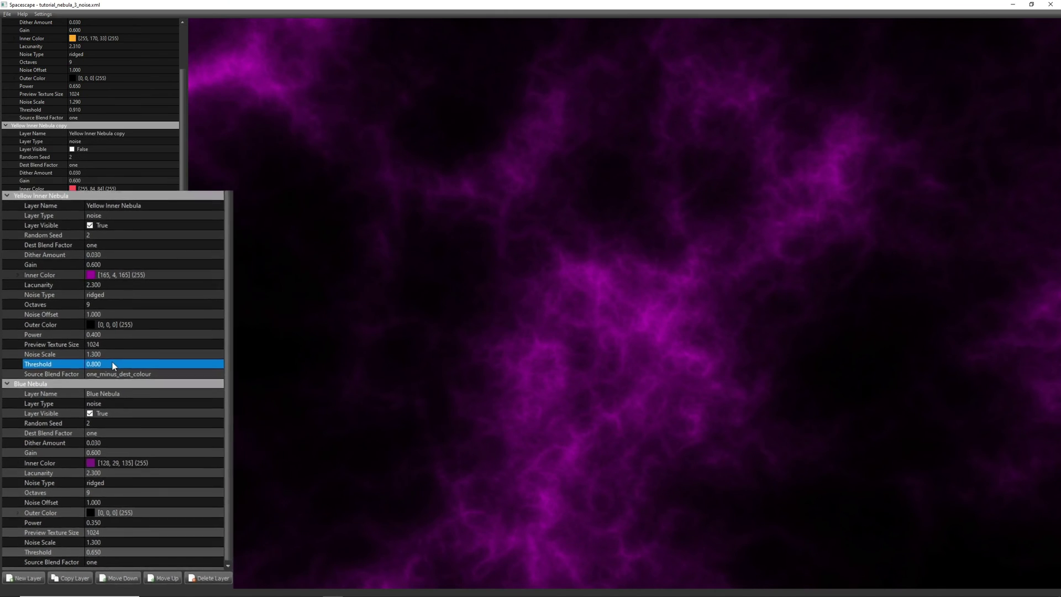
# Step: Make both Yellow Inner Nebula copy layers visible again and edit their Threshold values
pyautogui.scroll(2, 91, 411)
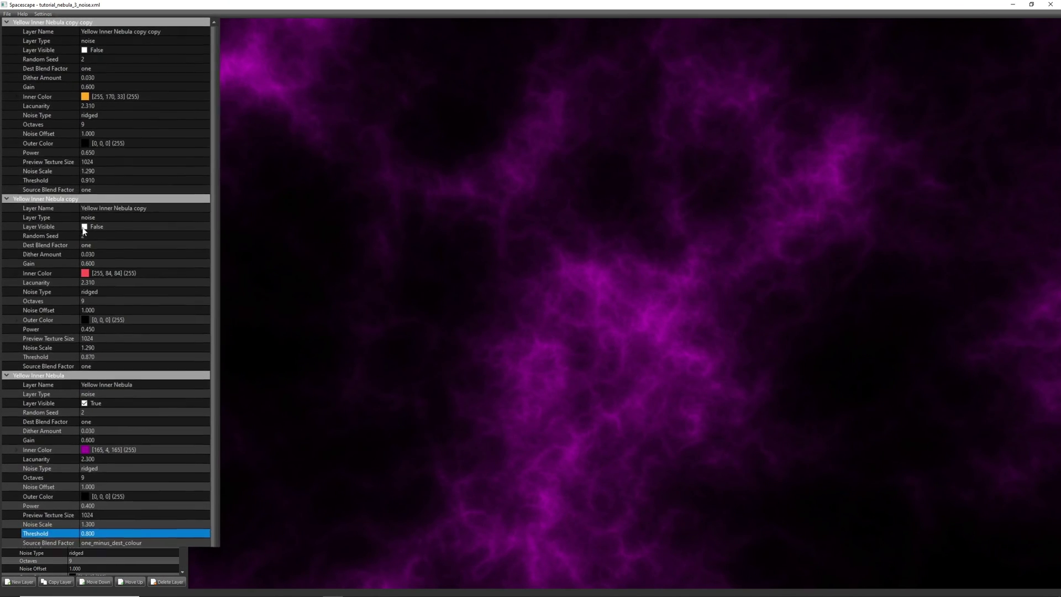
pyautogui.click(72, 196)
pyautogui.click(88, 55)
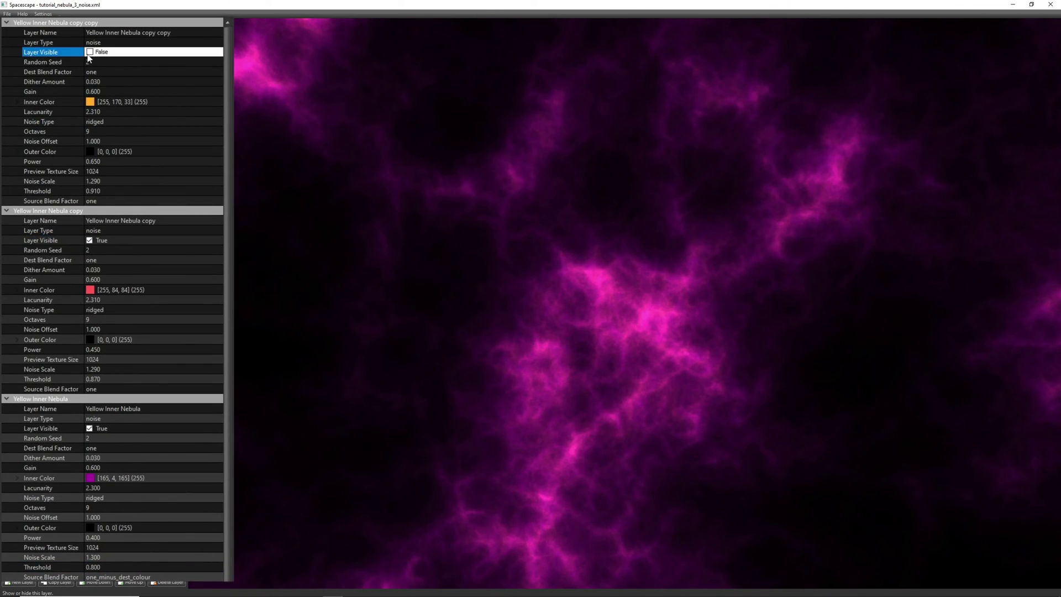
pyautogui.click(88, 55)
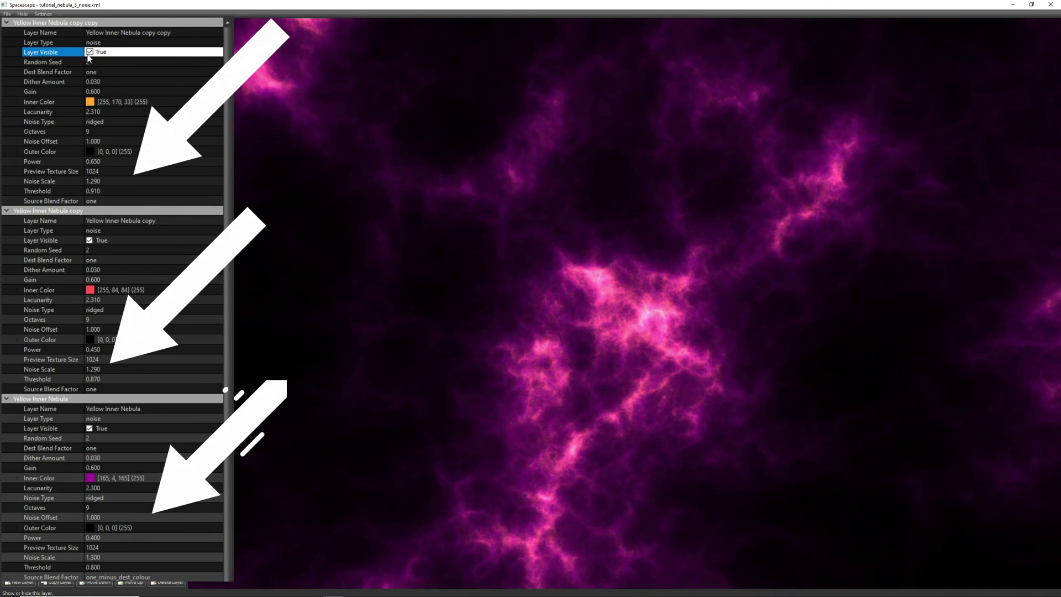
pyautogui.click(105, 381)
pyautogui.click(106, 191)
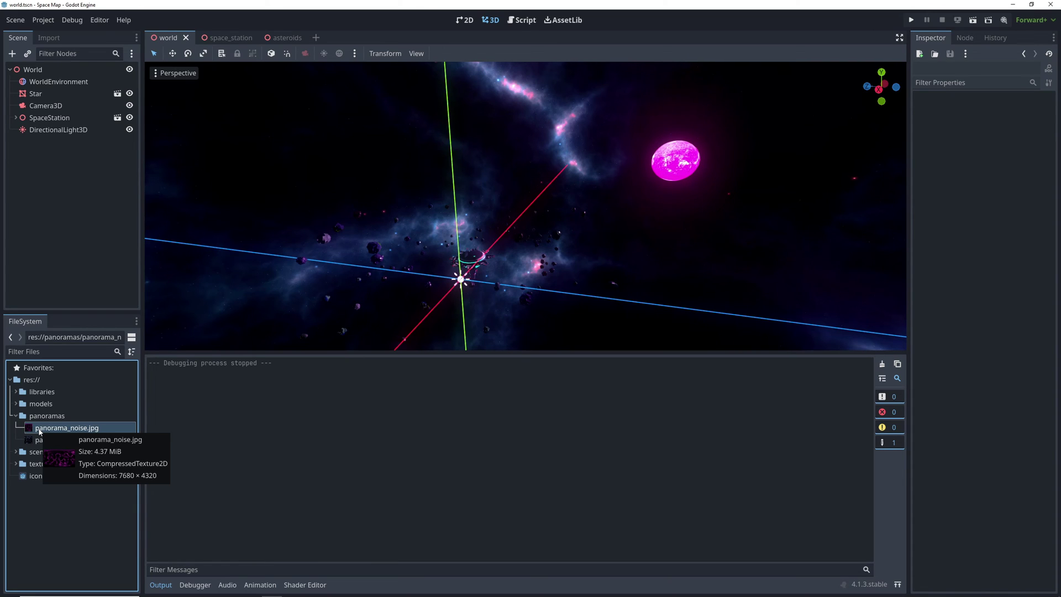
# Step: Switch the Sky material to a ShaderMaterial and assign panorama_sky.jpg as Source Panorama
pyautogui.click(58, 82)
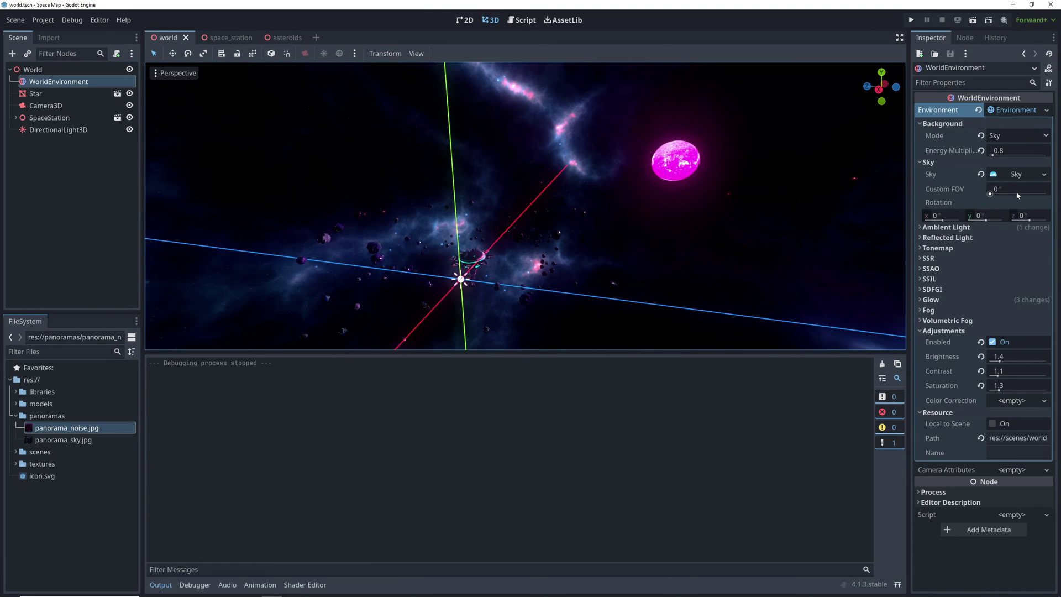
pyautogui.click(1016, 174)
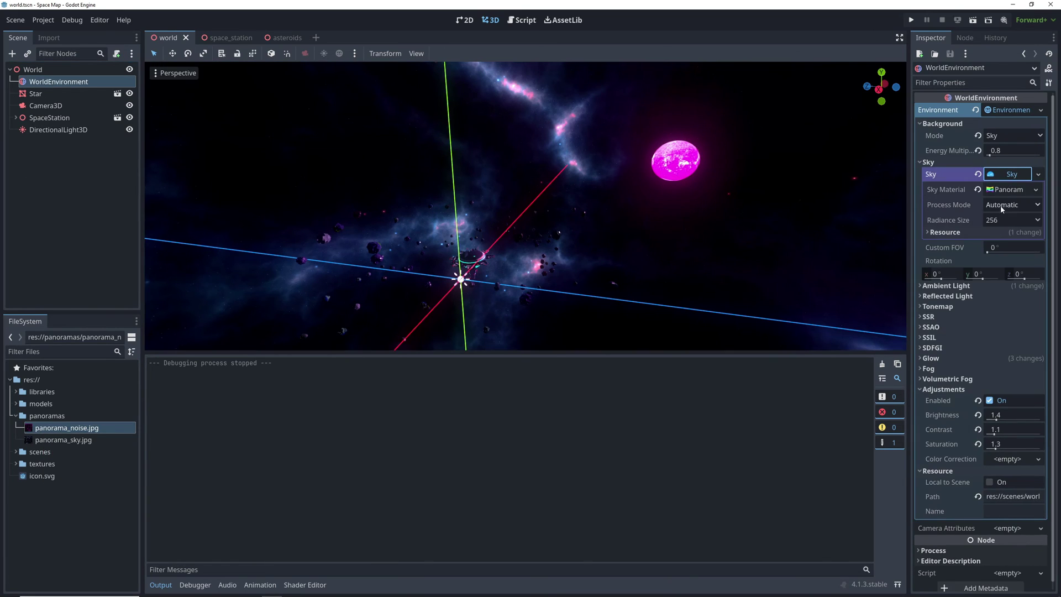
pyautogui.click(1036, 190)
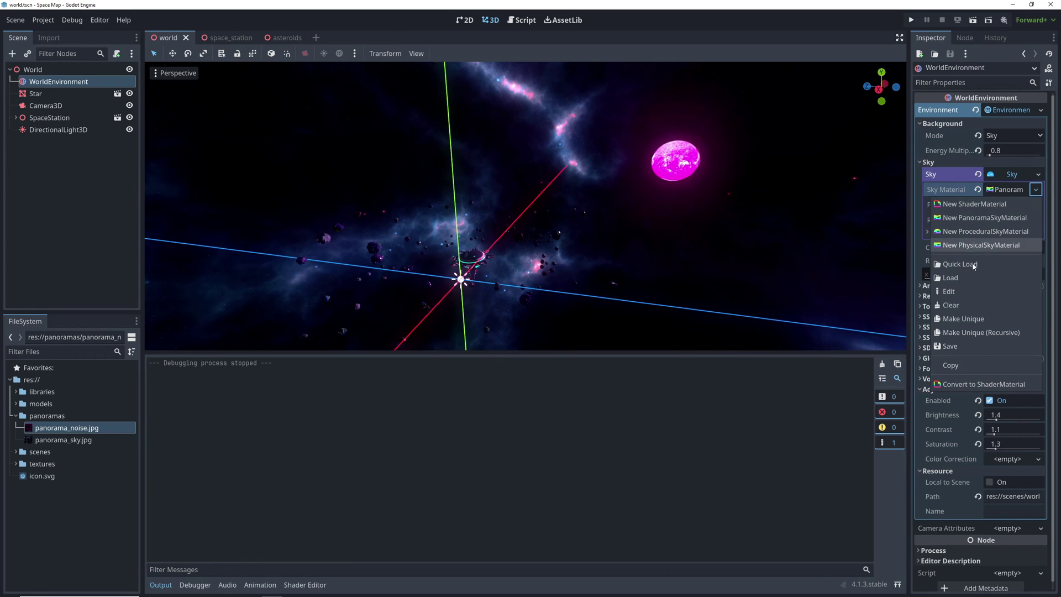
pyautogui.click(961, 384)
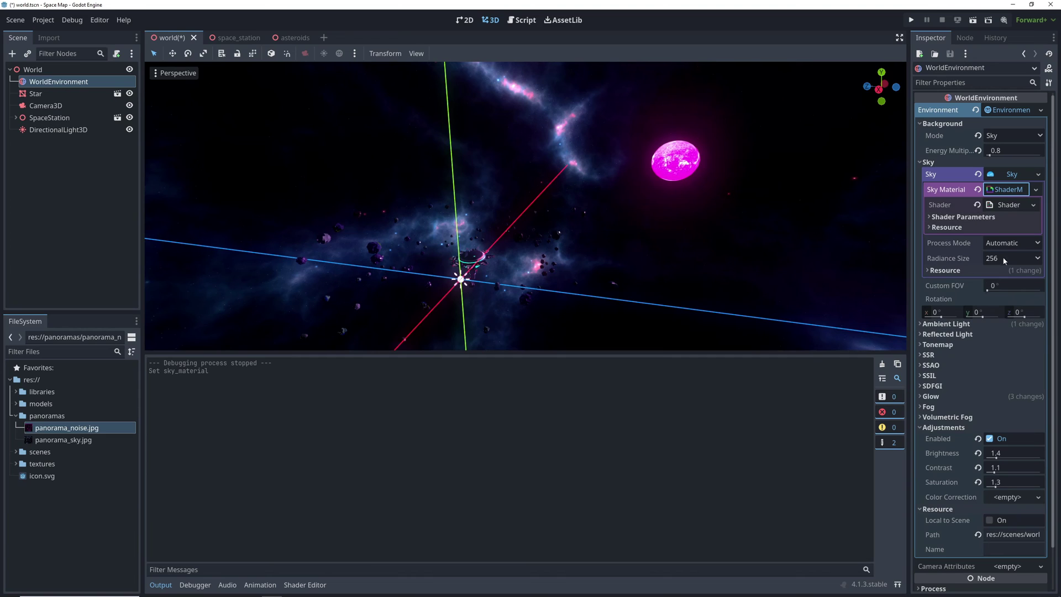
pyautogui.click(964, 217)
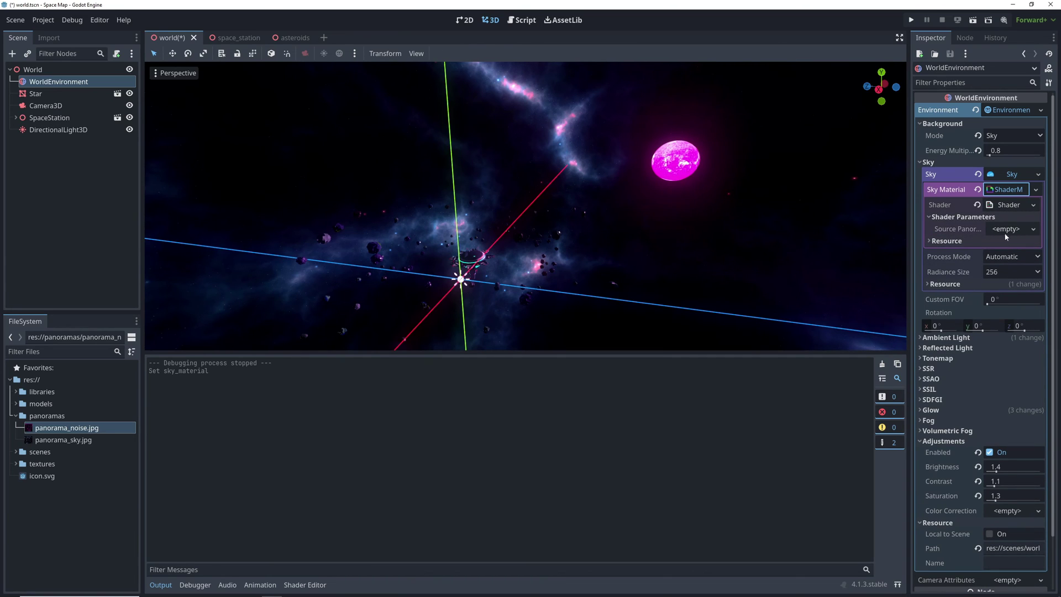
pyautogui.moveTo(62, 442); pyautogui.dragTo(1011, 231)
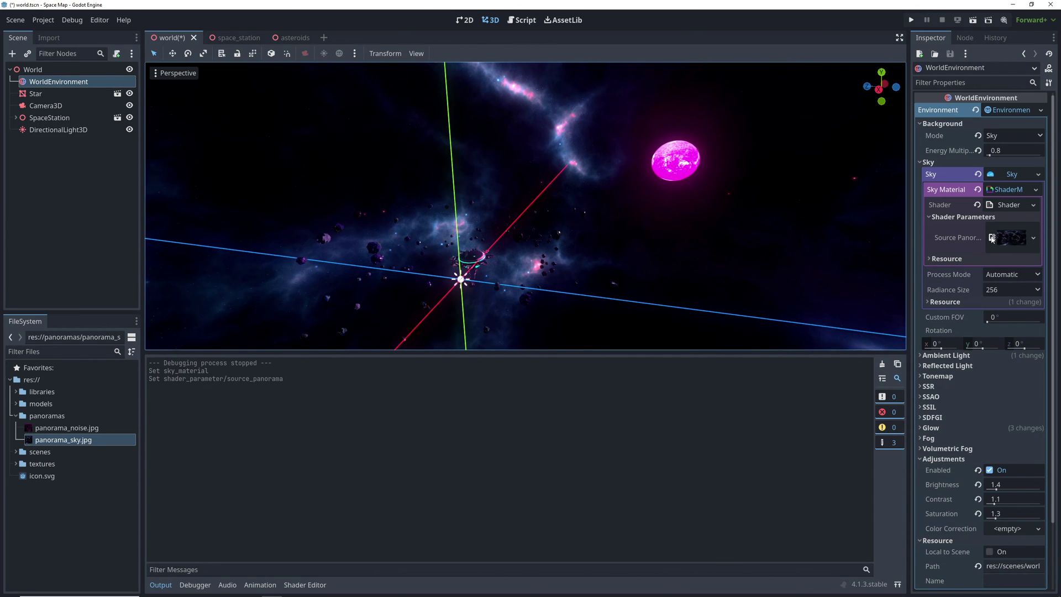
# Step: In the sky shader code, duplicate the source_panorama uniform line
pyautogui.click(1007, 205)
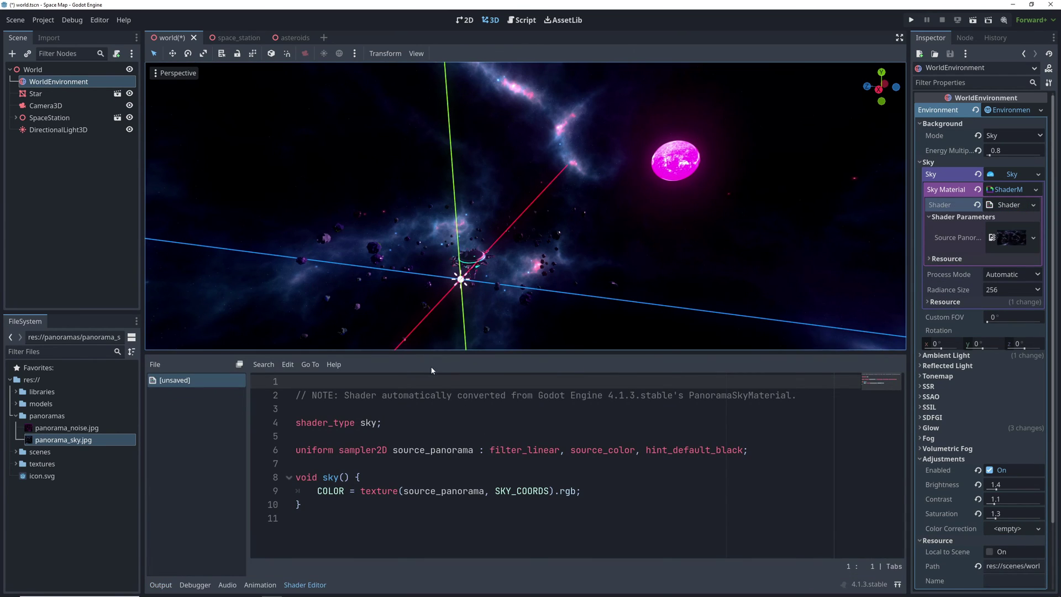
pyautogui.moveTo(440, 352); pyautogui.dragTo(440, 340)
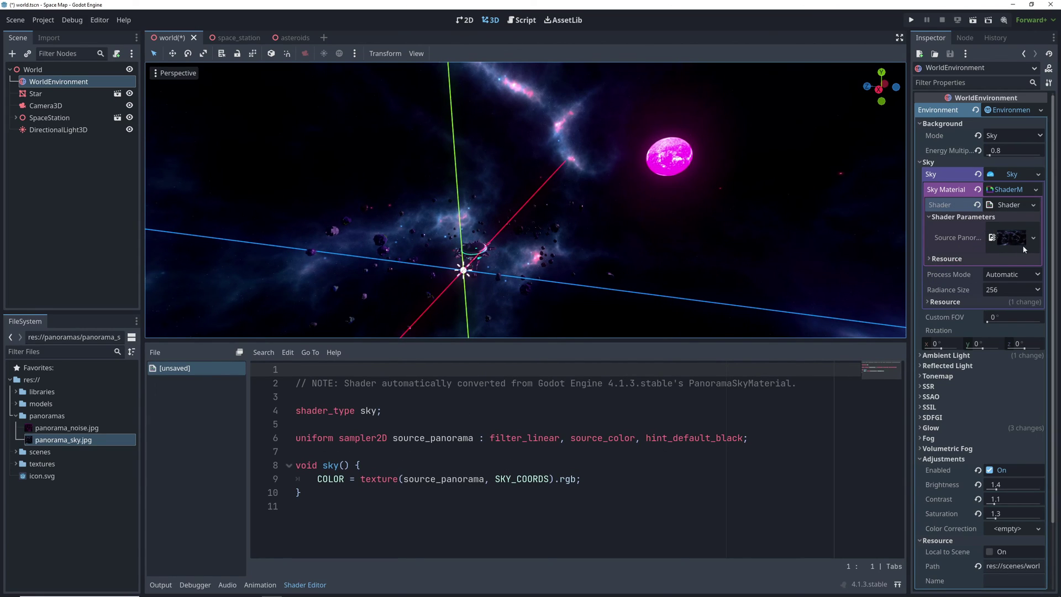
pyautogui.moveTo(748, 438); pyautogui.dragTo(294, 448)
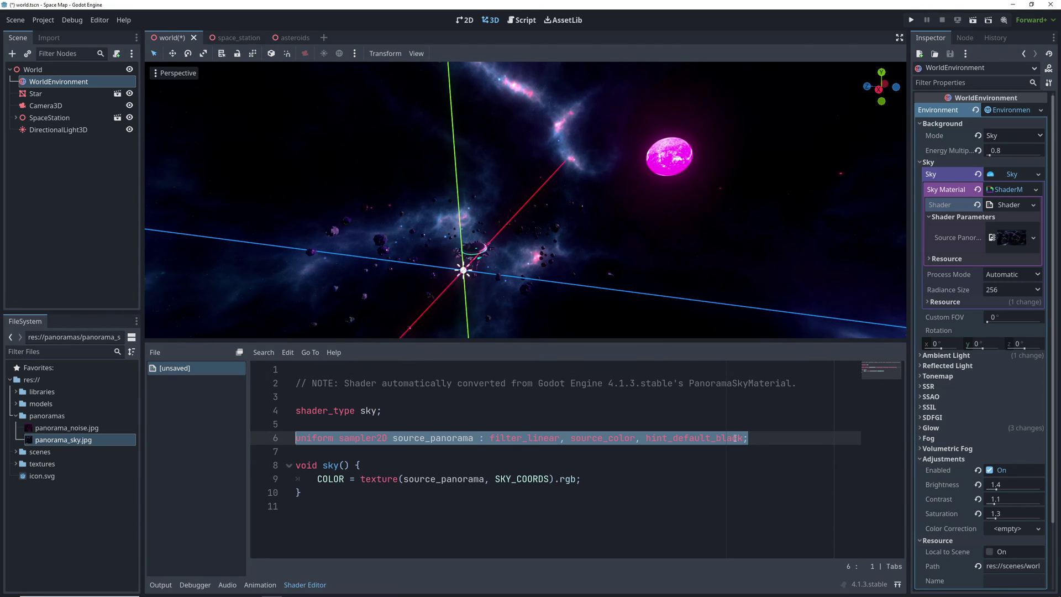
pyautogui.hotkey('ctrl', 'c')
pyautogui.click(771, 439)
pyautogui.press('Return')
pyautogui.hotkey('ctrl', 'v')
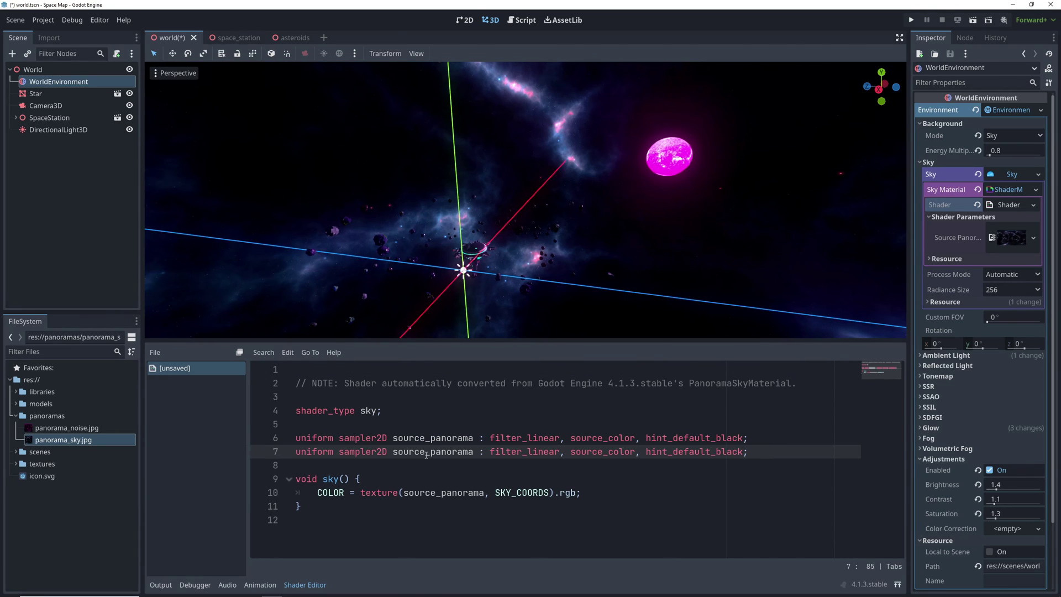
# Step: Rename the copy to noise_panorama, save, and assign panorama_noise.jpg to it
pyautogui.moveTo(426, 454); pyautogui.dragTo(391, 456)
pyautogui.write('noise')
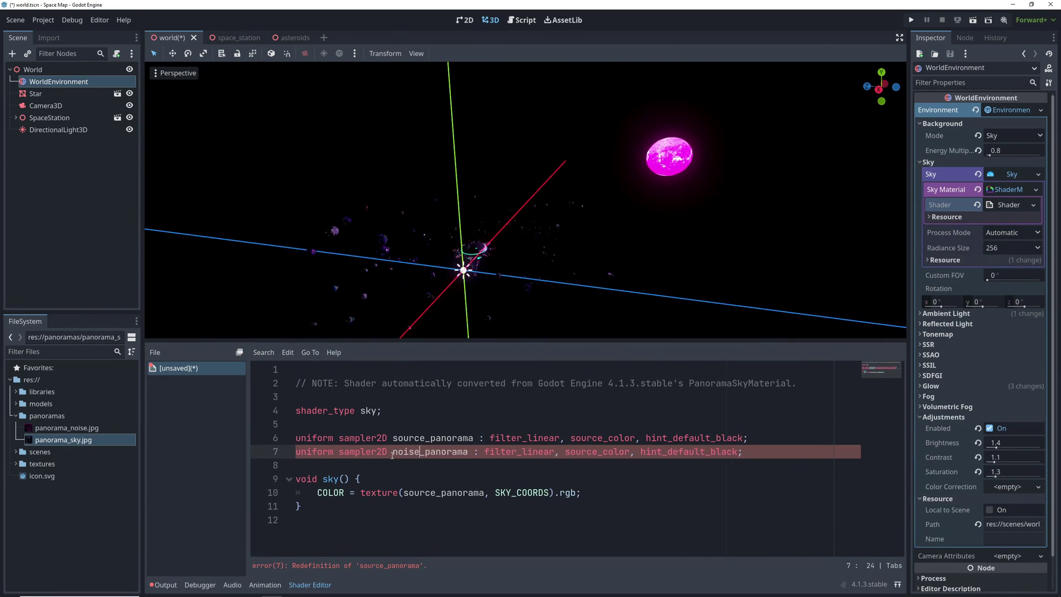
pyautogui.press('Down')
pyautogui.hotkey('ctrl', 's')
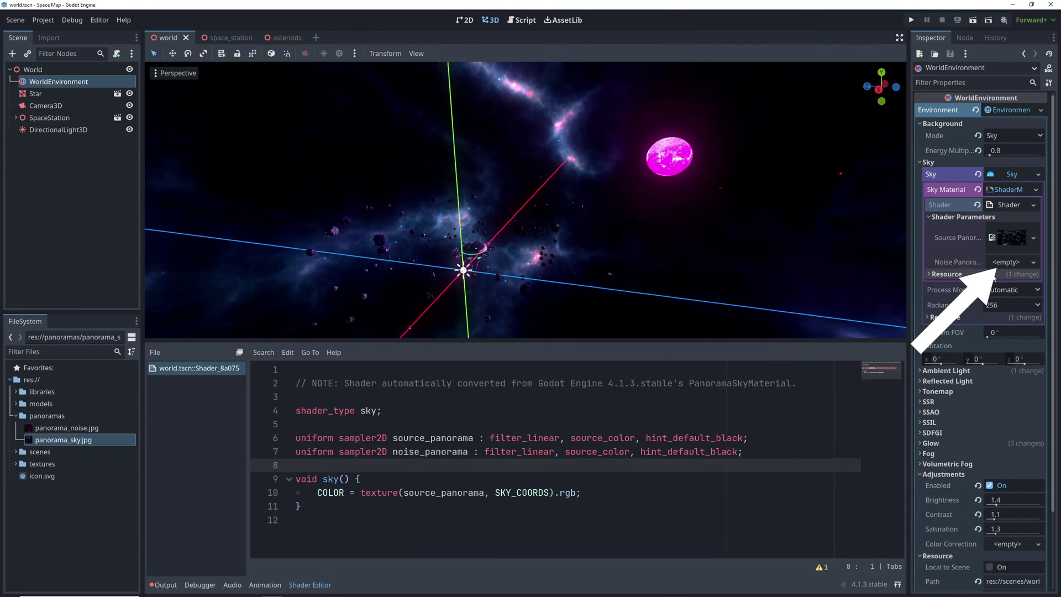
pyautogui.click(61, 430)
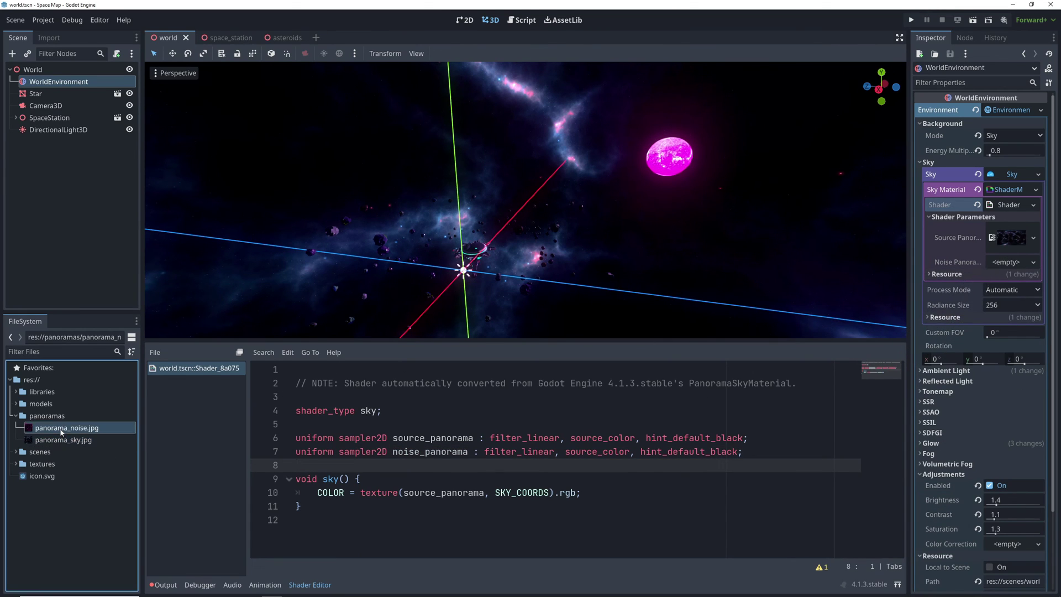
pyautogui.moveTo(61, 431); pyautogui.dragTo(1005, 262)
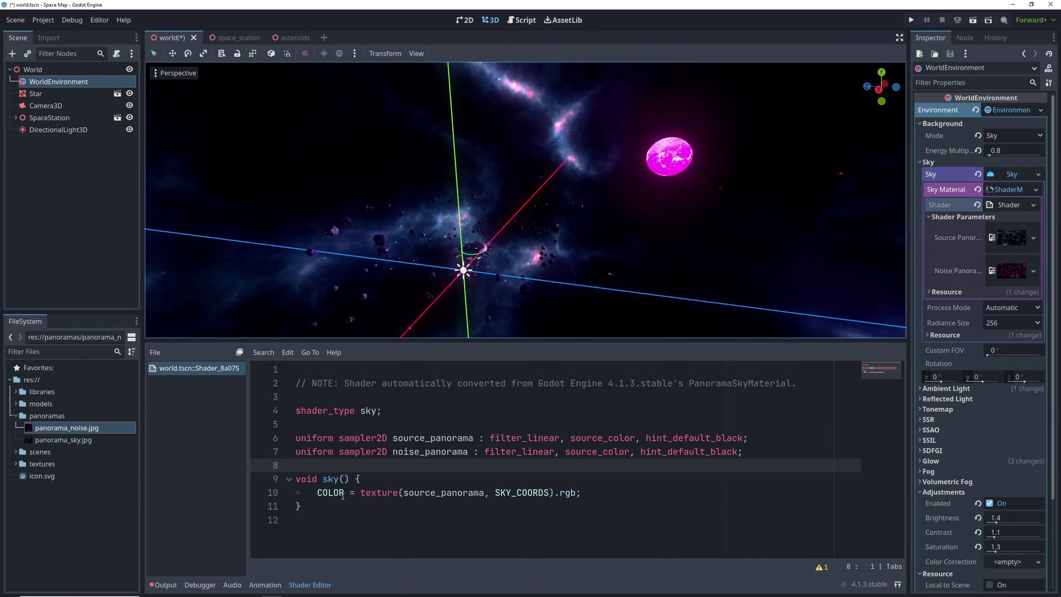
# Step: On line 10, append '+' and a copy of the sky texture() lookup to COLOR
pyautogui.moveTo(344, 493); pyautogui.dragTo(317, 494)
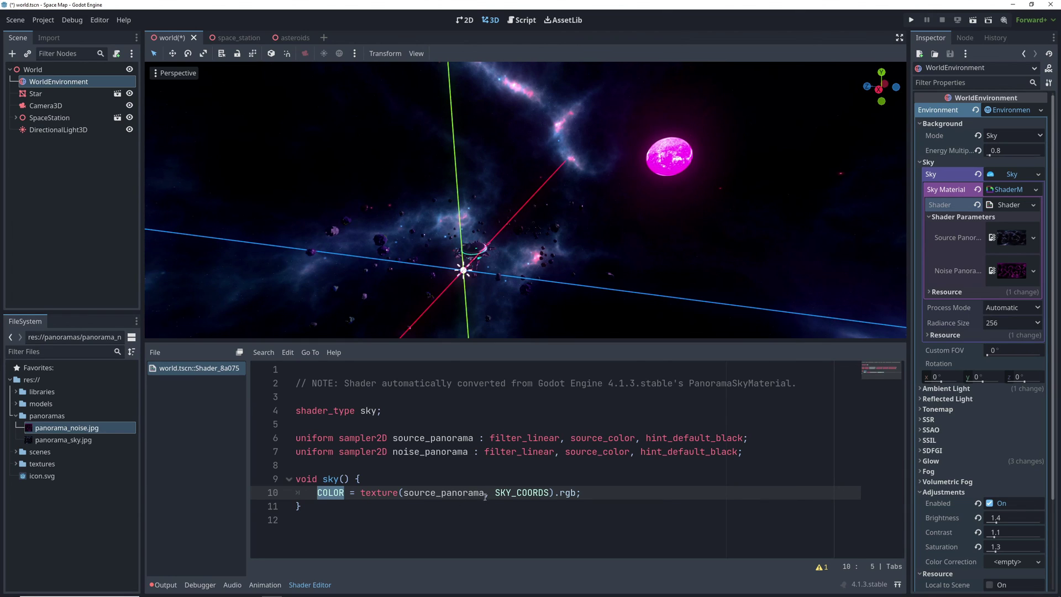
pyautogui.moveTo(549, 492); pyautogui.dragTo(495, 494)
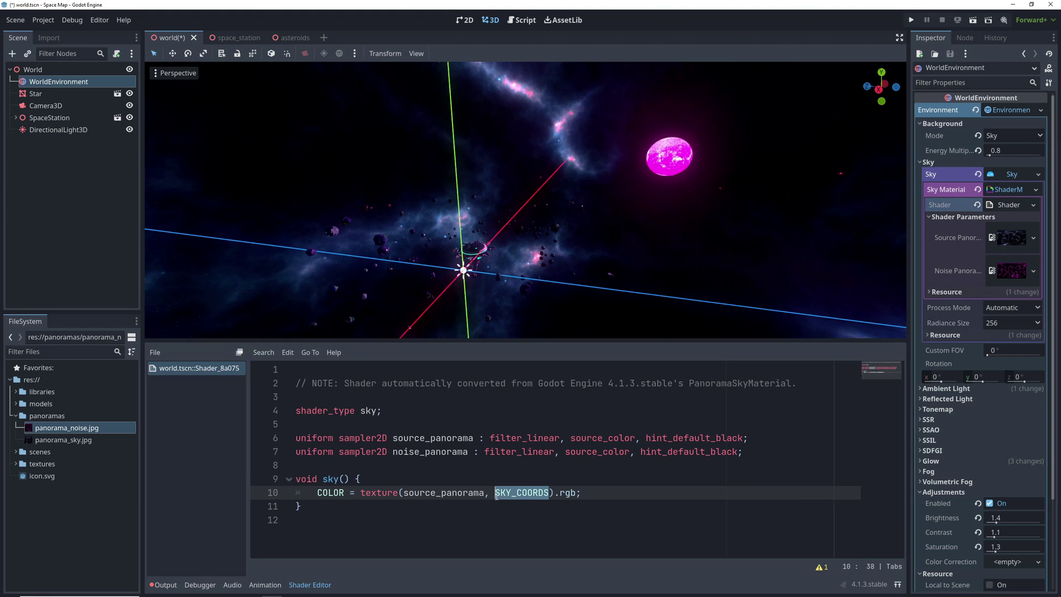
pyautogui.click(502, 494)
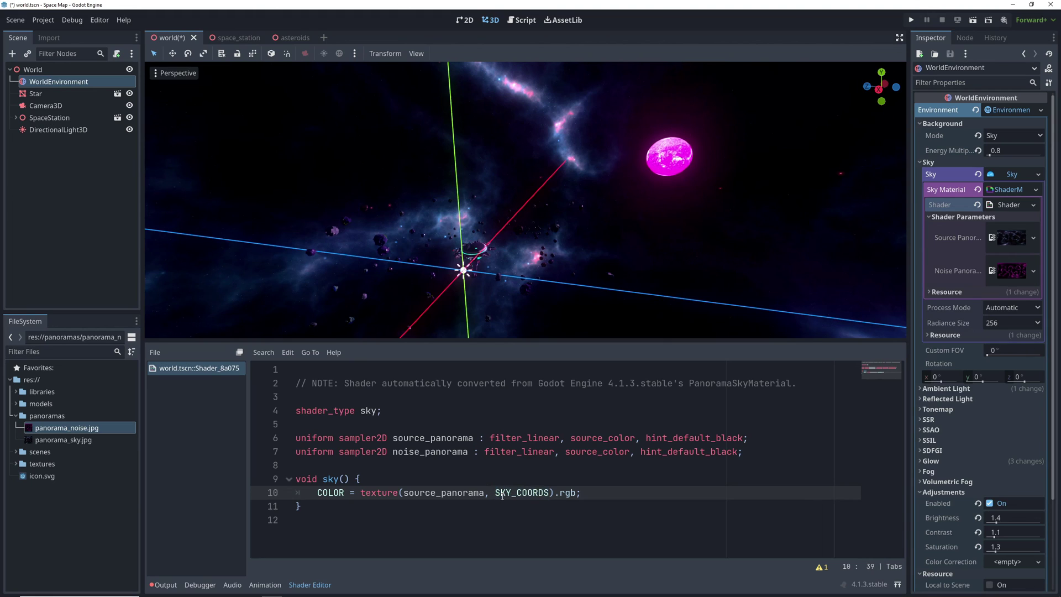
pyautogui.moveTo(572, 492); pyautogui.dragTo(363, 493)
pyautogui.click(575, 493)
pyautogui.write('+')
pyautogui.hotkey('ctrl', 'v')
# Step: Point the copied lookup at noise_panorama and scale it by 0.2
pyautogui.click(713, 492)
pyautogui.doubleClick(713, 492)
pyautogui.write('noise')
pyautogui.click(708, 506)
pyautogui.hotkey('ctrl', 's')
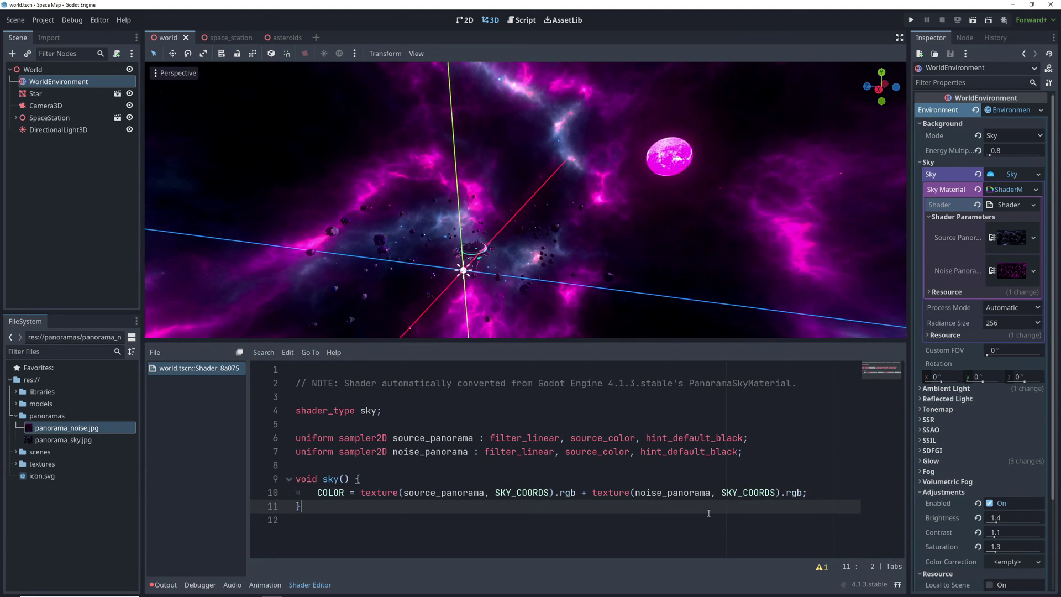
pyautogui.click(593, 492)
pyautogui.write('0.2 *')
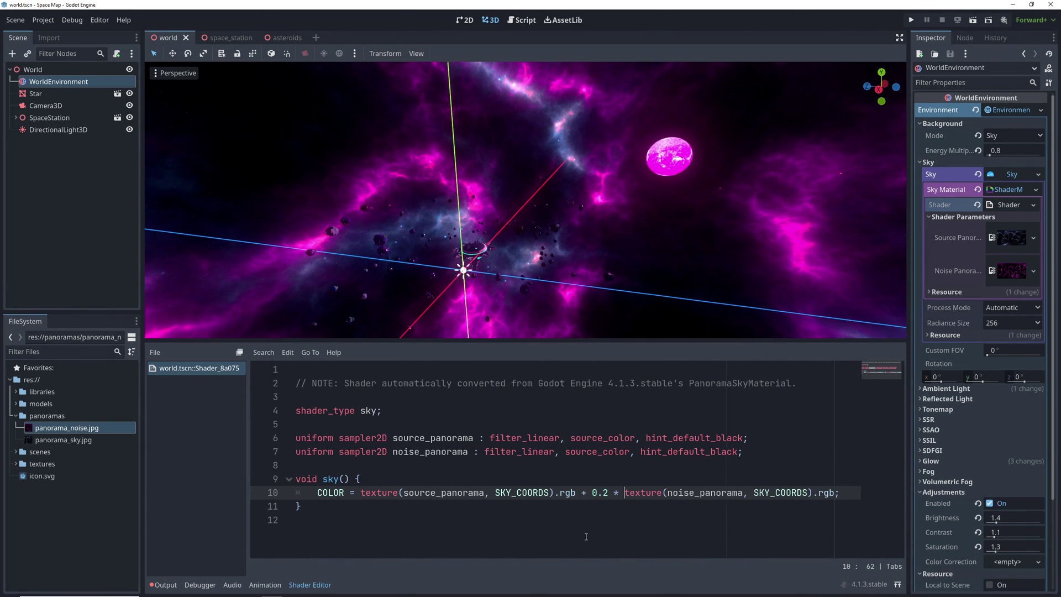
pyautogui.click(586, 536)
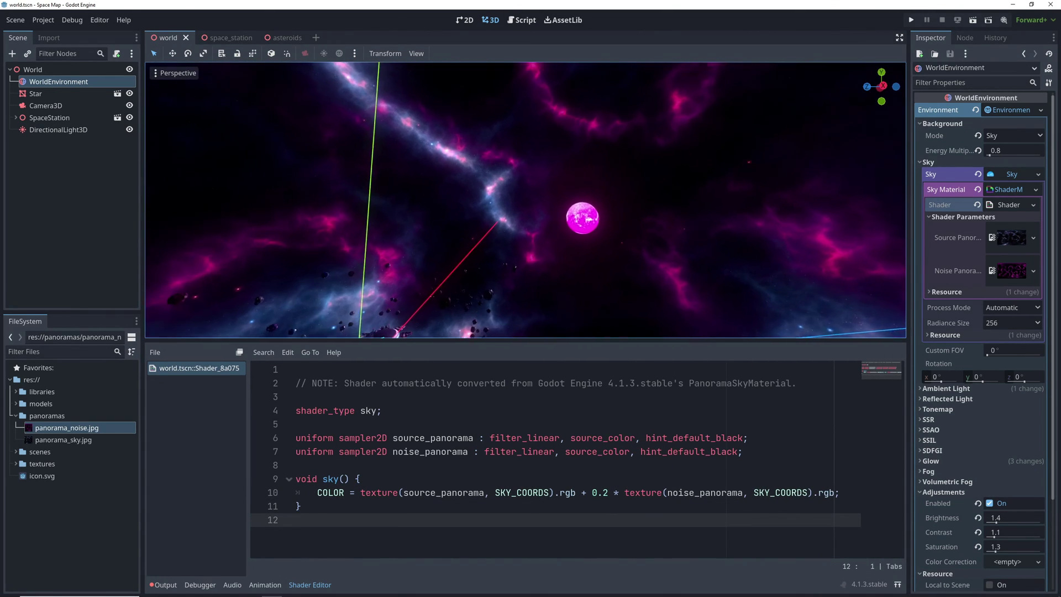
pyautogui.click(606, 492)
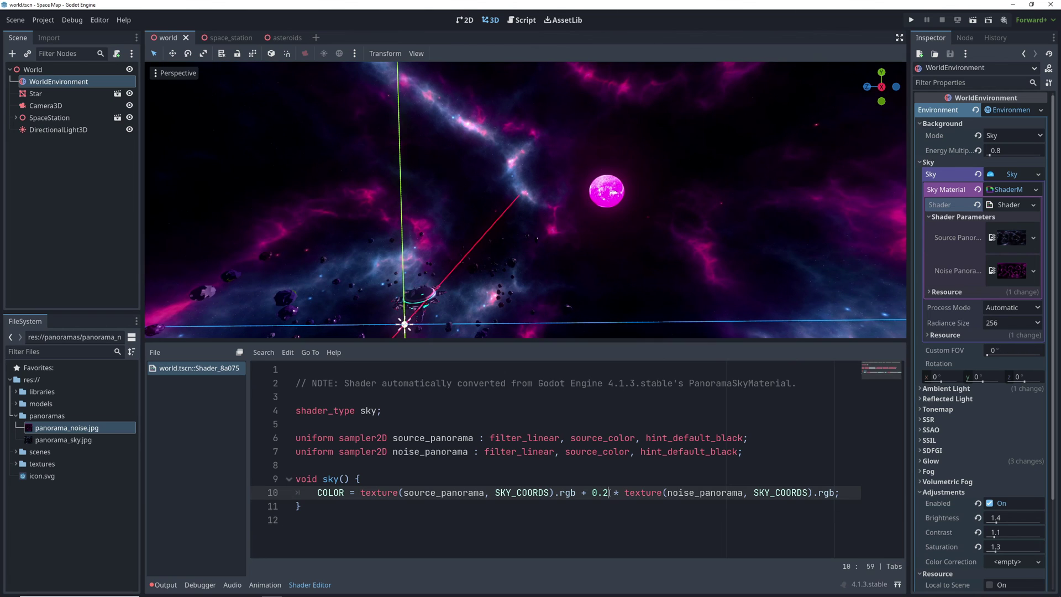
# Step: Lower the noise strength factor from 0.2 to 0.1
pyautogui.press('BackSpace')
pyautogui.write('1')
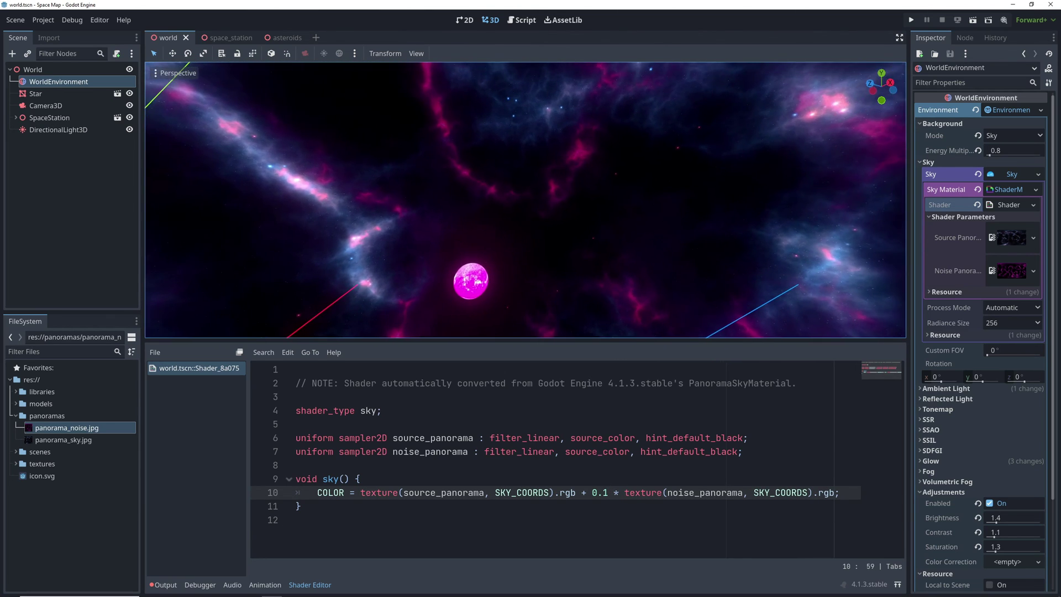
pyautogui.moveTo(563, 263); pyautogui.dragTo(562, 263, button='right')
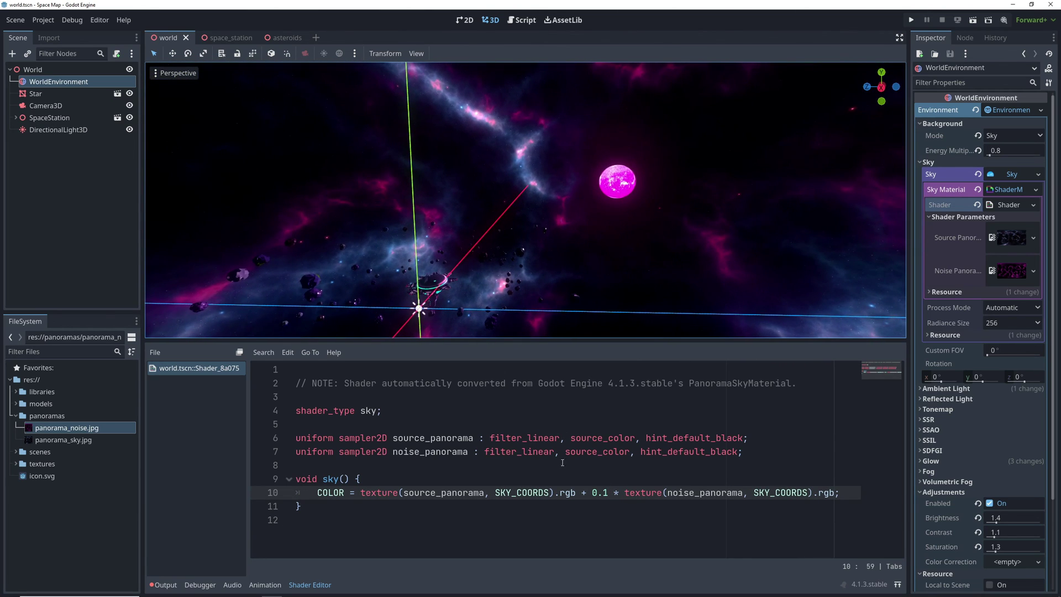
# Step: Add vec2 new_coord = SKY_COORDS and a TIME * 0.001 drift line to the sky function
pyautogui.click(511, 484)
pyautogui.press('Return')
pyautogui.write('vec')
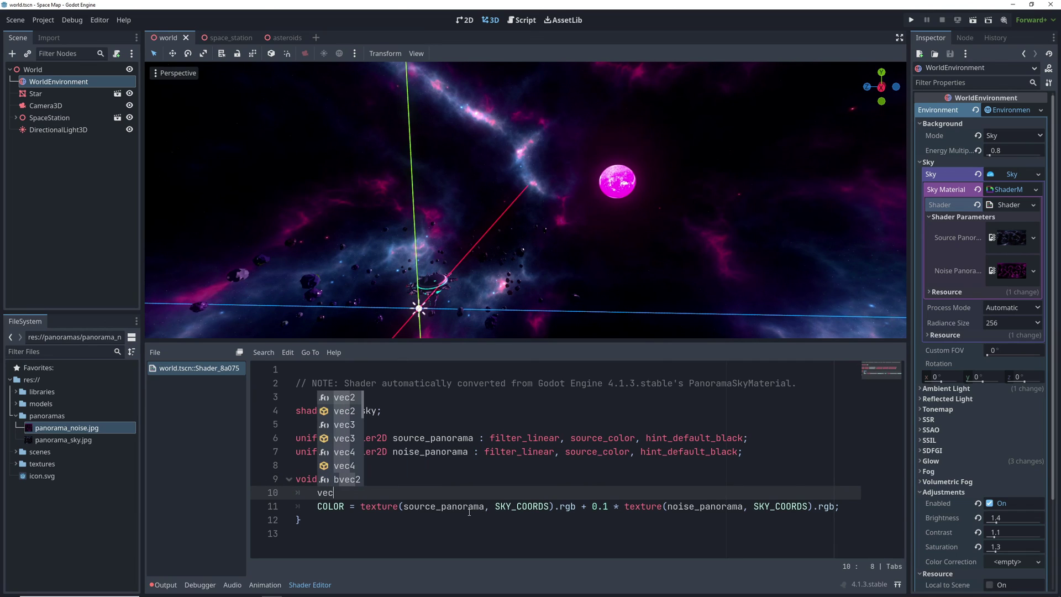
pyautogui.write('2 new')
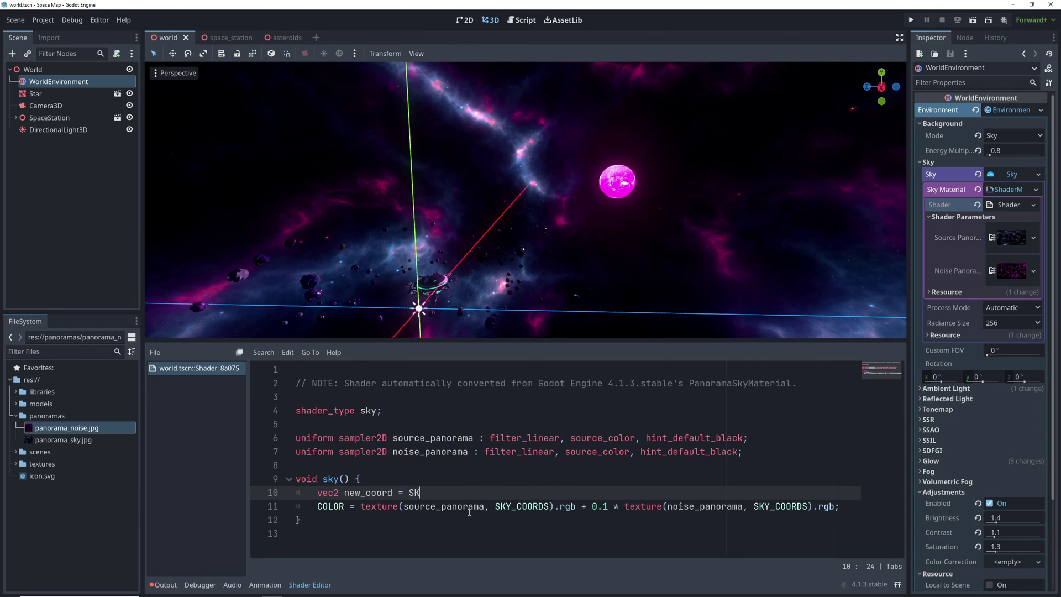
pyautogui.write('_coord = SK')
pyautogui.press('Return')
pyautogui.press('Return')
pyautogui.write('new_')
pyautogui.press('Return')
pyautogui.write('+= TIME * 0.0005;')
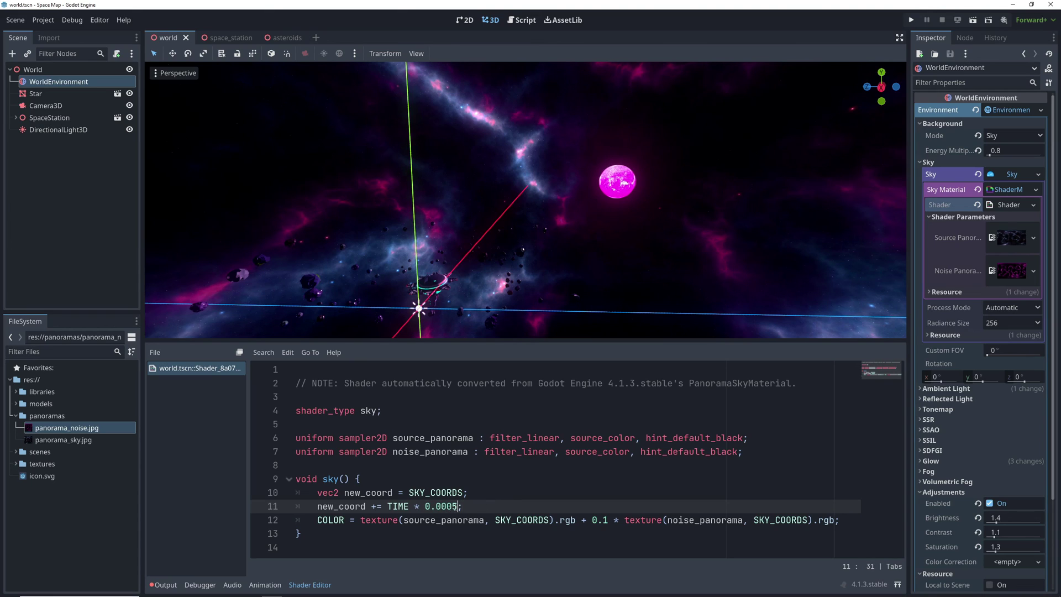
pyautogui.press('BackSpace')
pyautogui.press('BackSpace')
pyautogui.write('1')
# Step: Sample the noise lookup at new_coord, drifting only its x component
pyautogui.moveTo(806, 520); pyautogui.dragTo(753, 520)
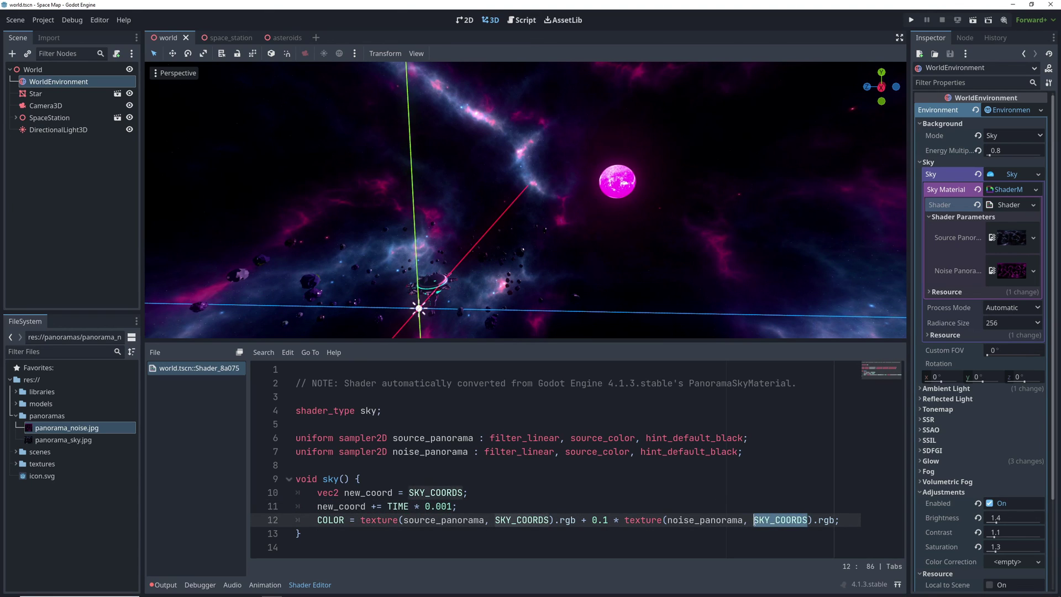
pyautogui.write('new_coord')
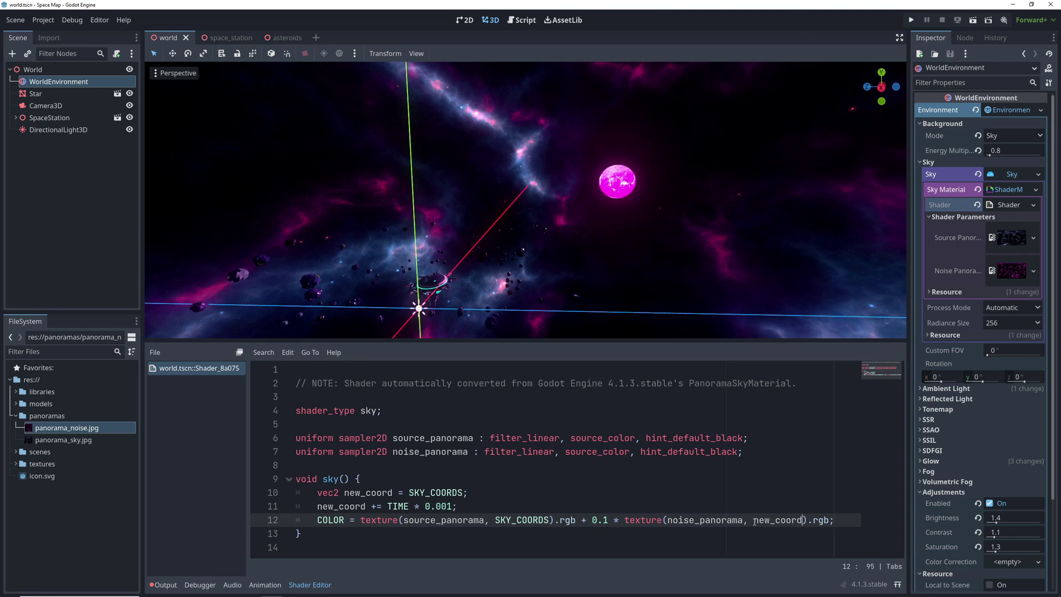
pyautogui.click(705, 501)
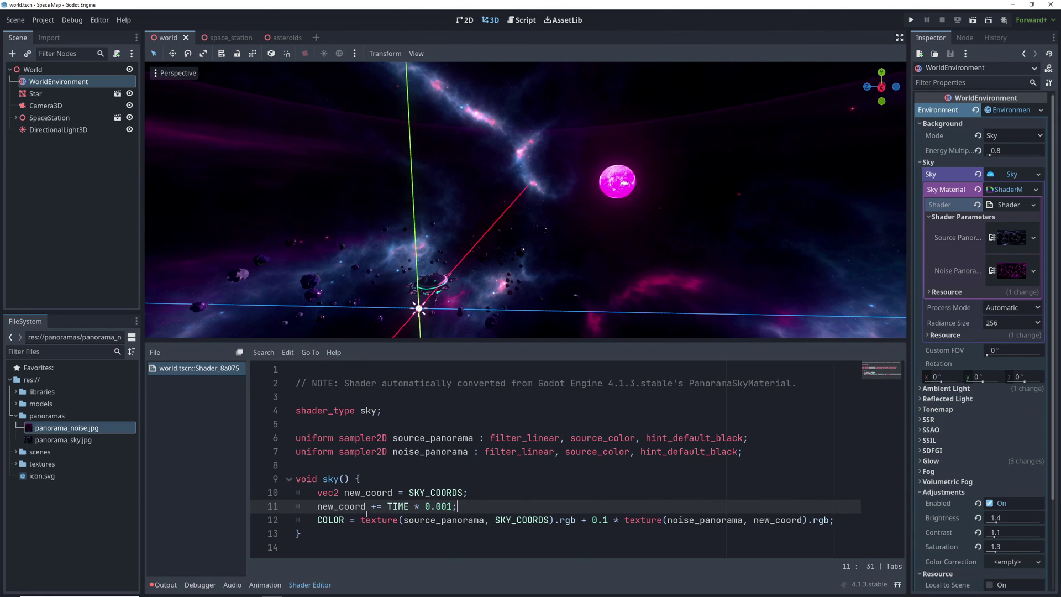
pyautogui.write('.x')
pyautogui.click(443, 532)
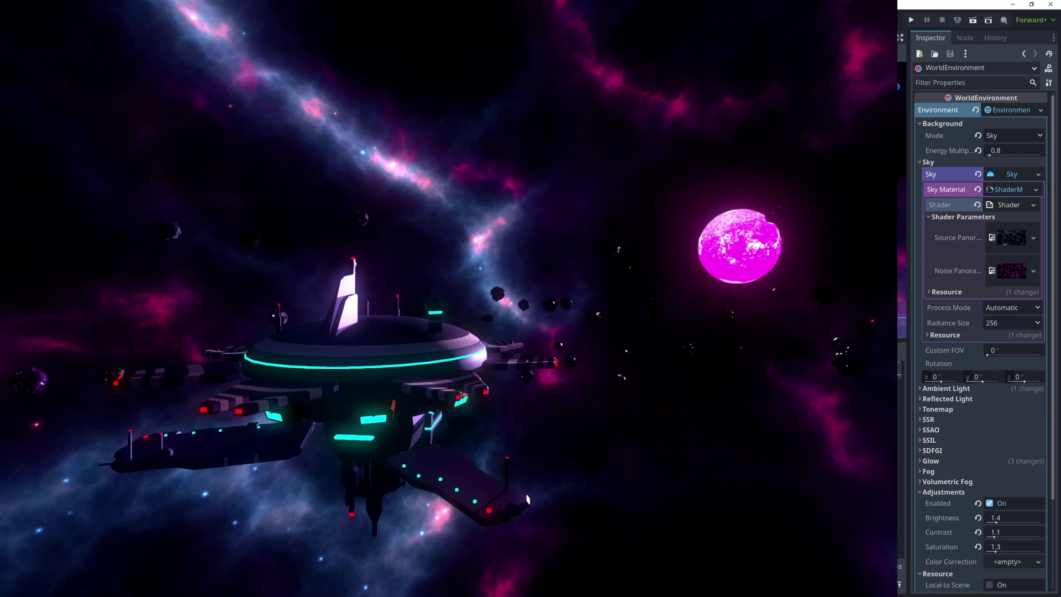